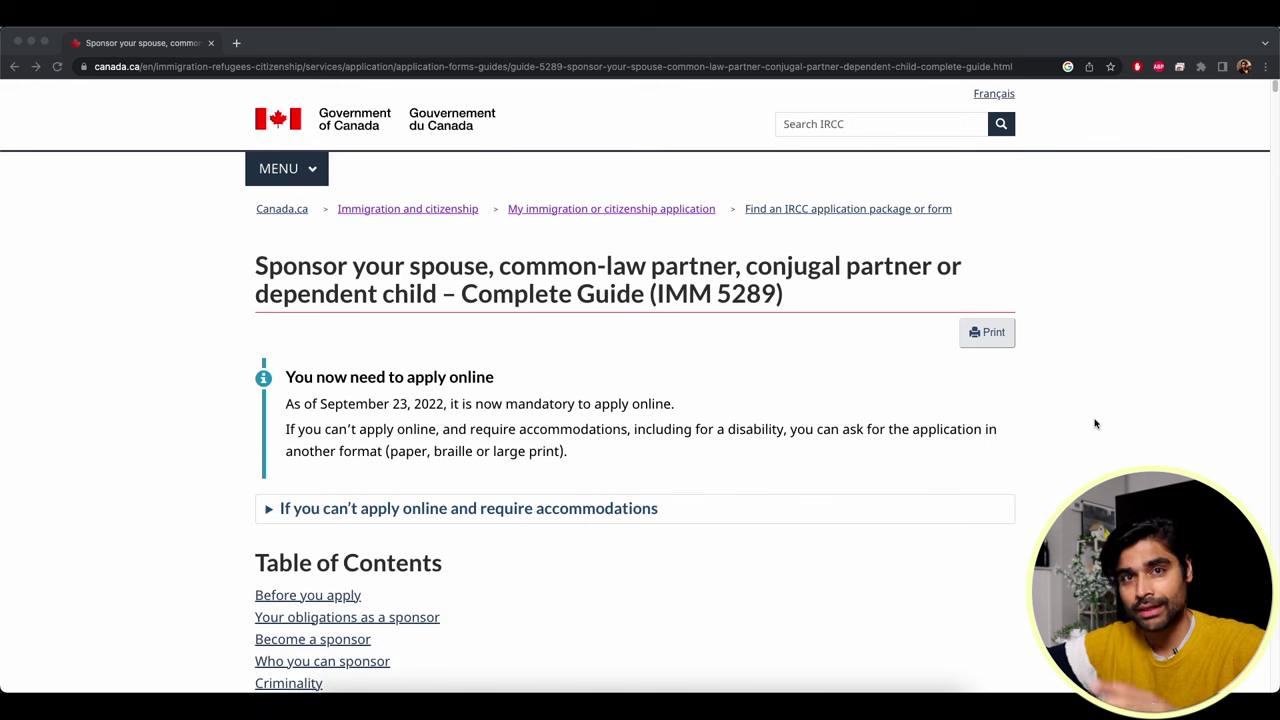
- Jump to the guide's Step 3 section and open the country-specific Document Checklist page
{"action": "scroll", "coordinate": [1094, 424], "scroll_direction": "down", "scroll_amount": 4}
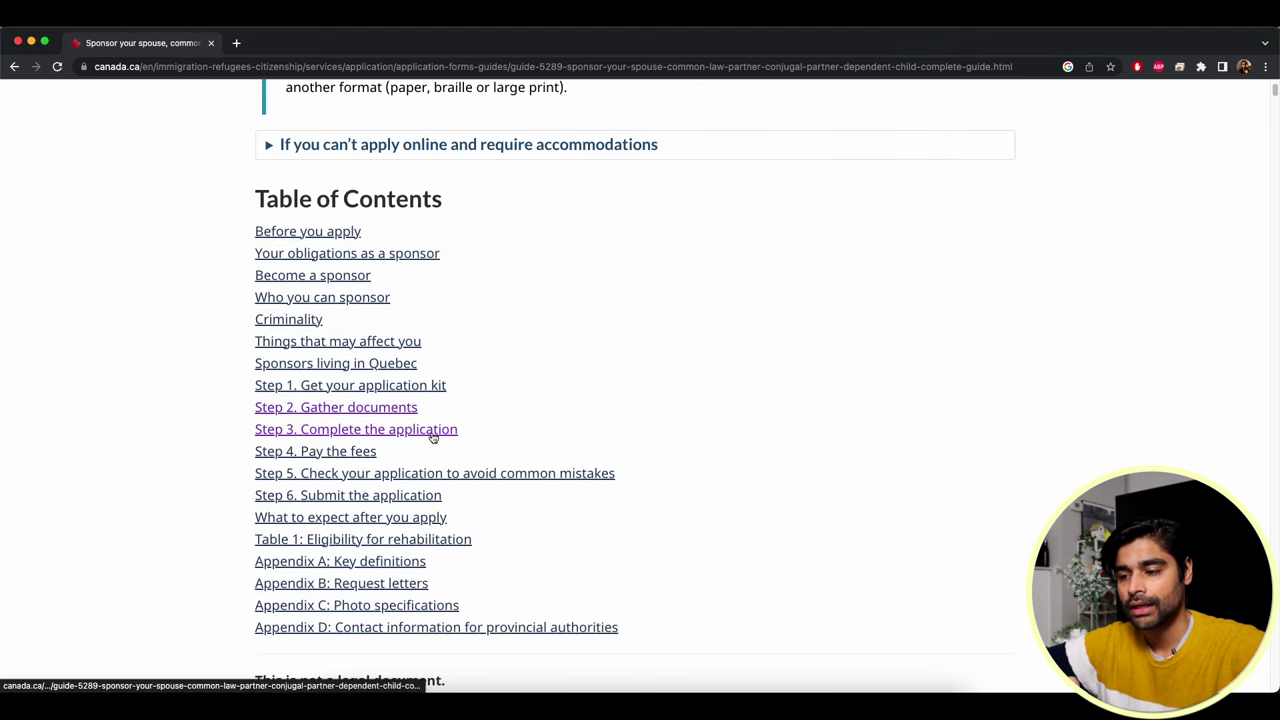
{"action": "left_click", "coordinate": [432, 430]}
{"action": "scroll", "coordinate": [686, 470], "scroll_direction": "down", "scroll_amount": 3}
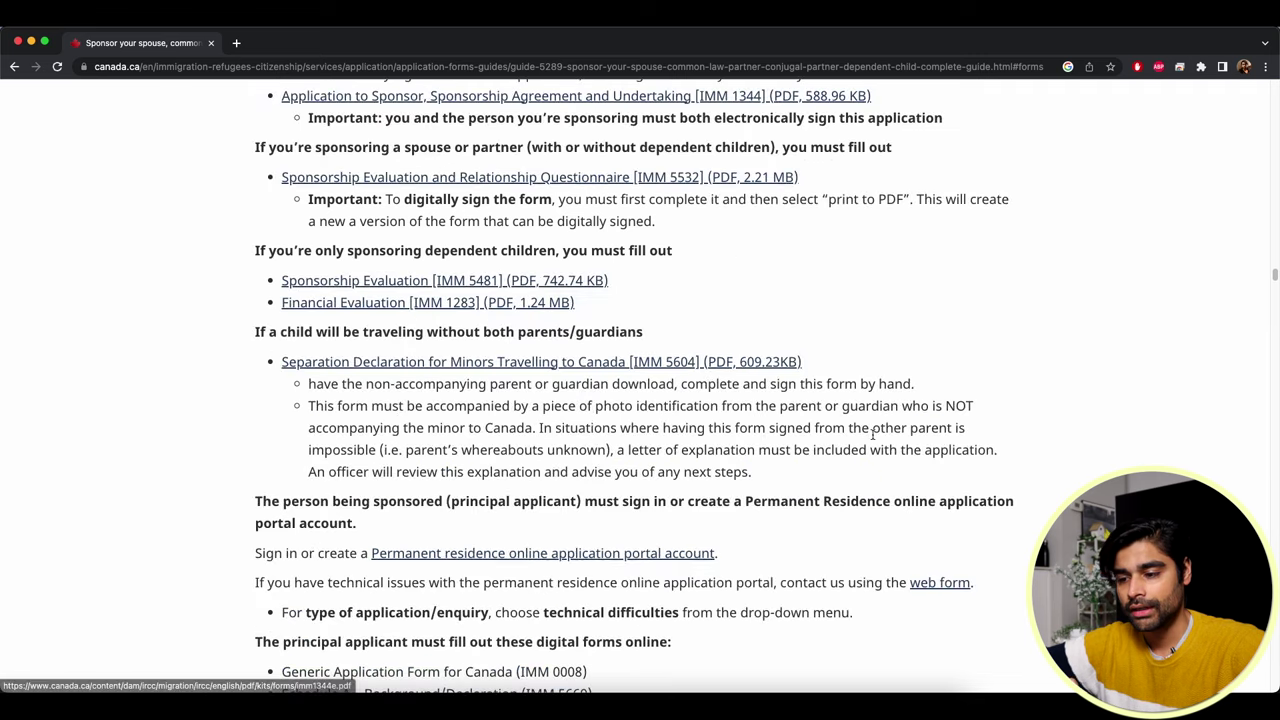
{"action": "scroll", "coordinate": [920, 425], "scroll_direction": "down", "scroll_amount": 5}
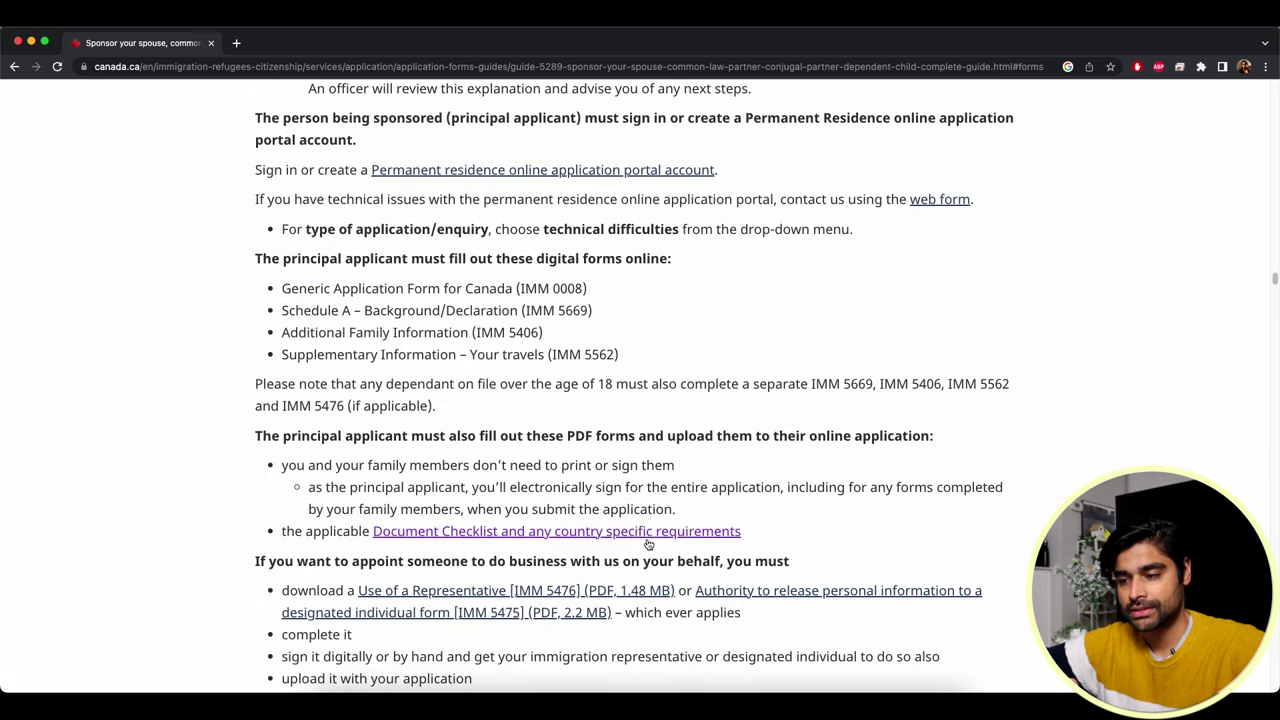
{"action": "scroll", "coordinate": [684, 540], "scroll_direction": "down", "scroll_amount": 1}
{"action": "left_click", "coordinate": [684, 531]}
- Choose My spouse and India, then get the IMM 5533 checklist and forms
{"action": "scroll", "coordinate": [660, 500], "scroll_direction": "down", "scroll_amount": 5}
{"action": "left_click", "coordinate": [324, 441]}
{"action": "left_click", "coordinate": [326, 460]}
{"action": "left_click", "coordinate": [338, 503]}
{"action": "type", "text": "india"}
{"action": "key", "text": "Return"}
{"action": "scroll", "coordinate": [336, 480], "scroll_direction": "down", "scroll_amount": 3}
{"action": "left_click", "coordinate": [326, 421]}
{"action": "type", "text": "india"}
{"action": "key", "text": "Return"}
{"action": "left_click", "coordinate": [317, 491]}
{"action": "scroll", "coordinate": [1049, 484], "scroll_direction": "down", "scroll_amount": 3}
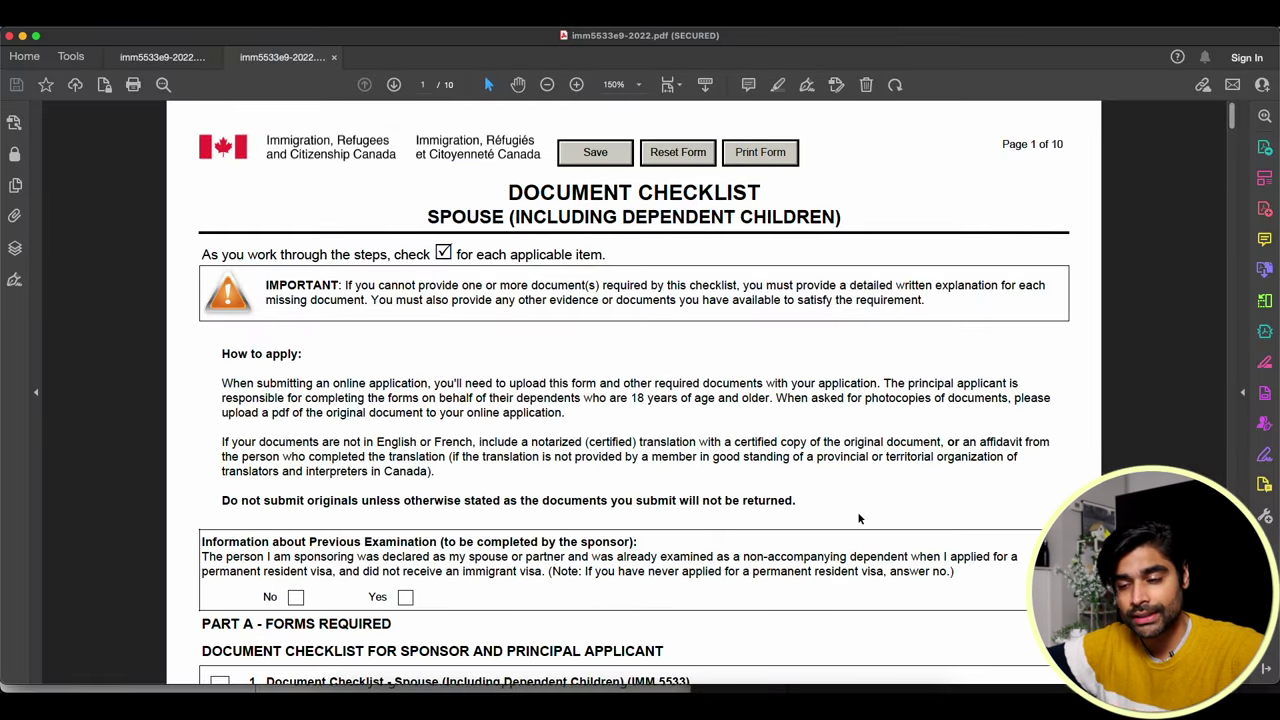
- Go to page 7 of IMM 5533 and scroll to Proof of Relationship to Sponsor
{"action": "key", "text": "Return"}
{"action": "left_click_drag", "start_coordinate": [1236, 462], "coordinate": [1236, 488]}
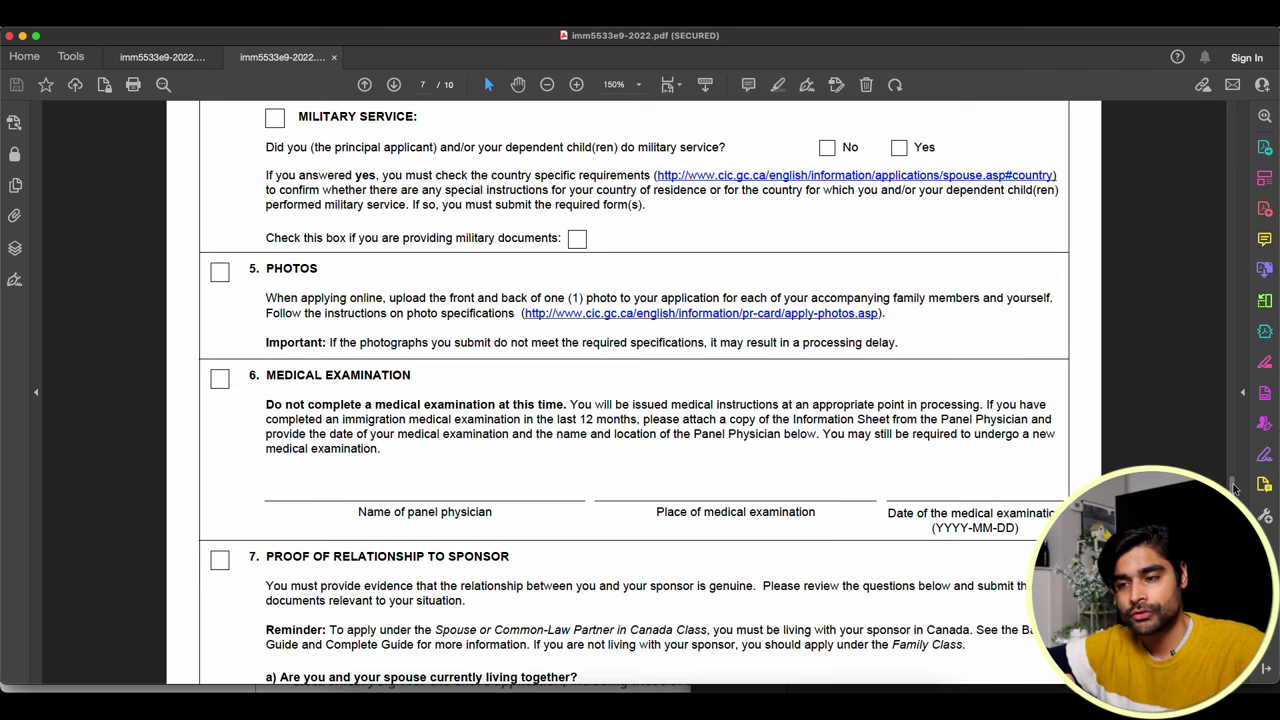
{"action": "scroll", "coordinate": [1236, 488], "scroll_direction": "down", "scroll_amount": 10}
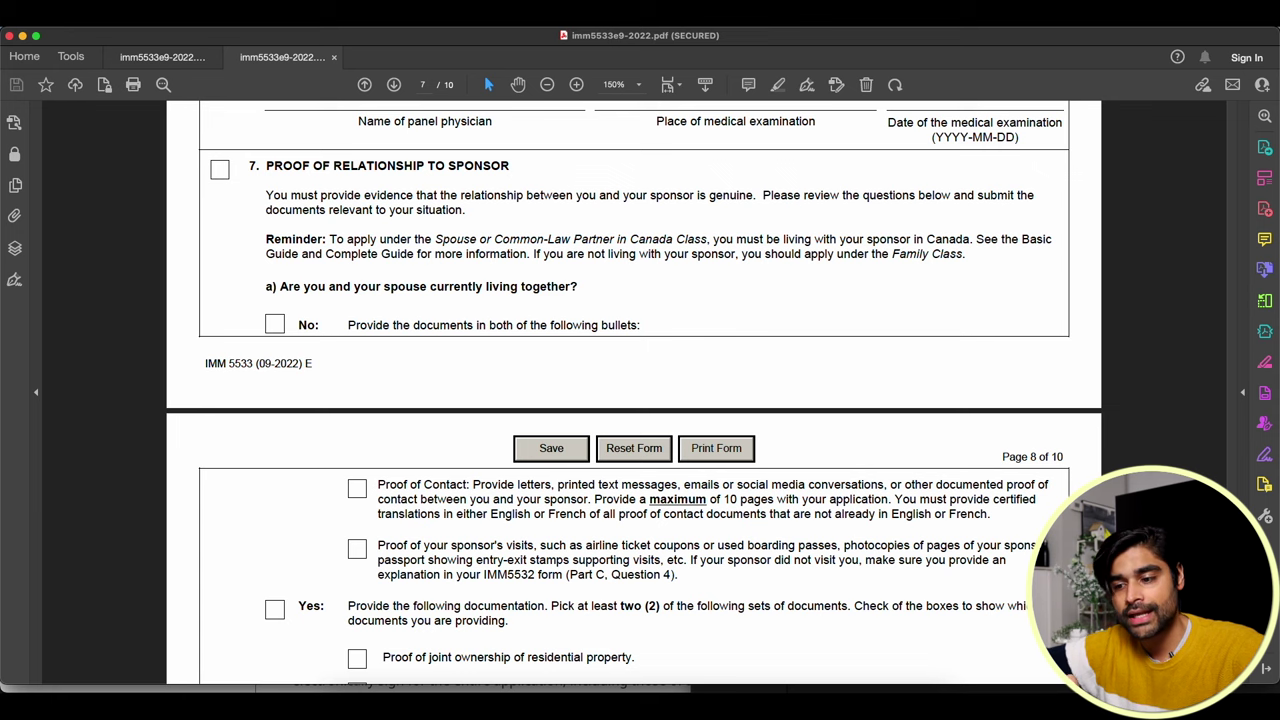
{"action": "scroll", "coordinate": [634, 392], "scroll_direction": "down", "scroll_amount": 20}
{"action": "scroll", "coordinate": [634, 392], "scroll_direction": "down", "scroll_amount": 9}
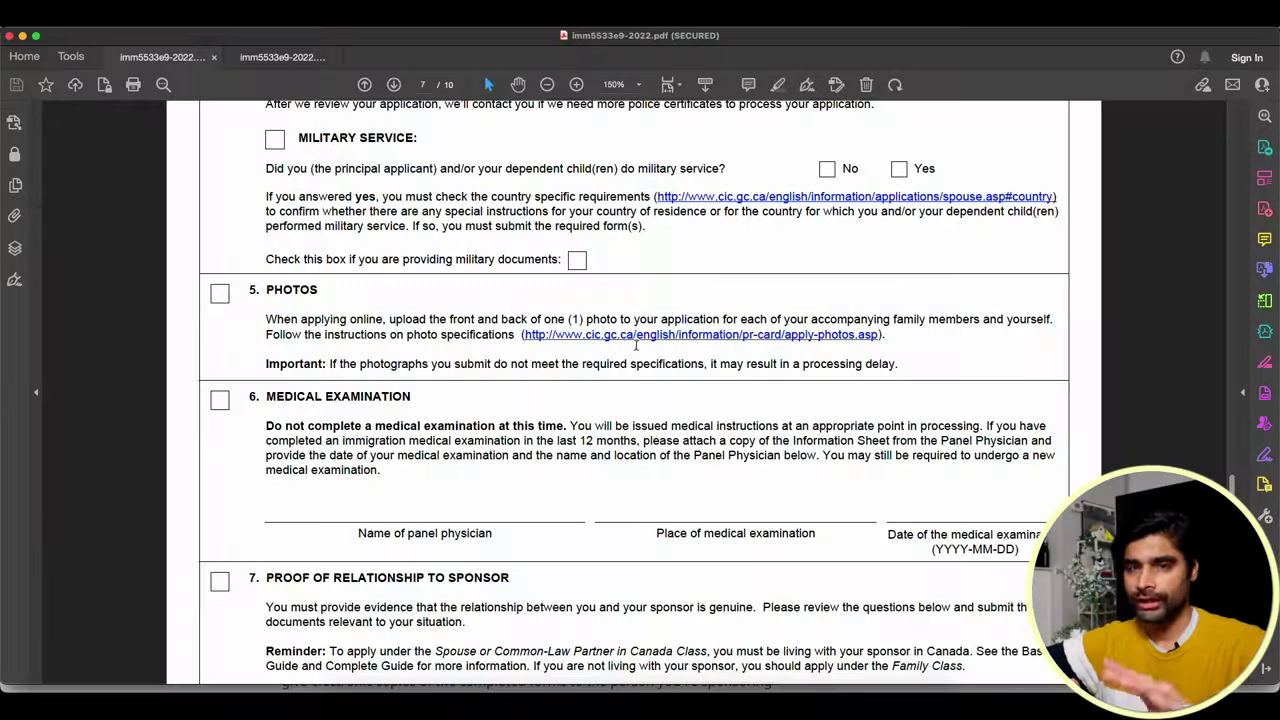
- Scroll the IMM 5533 checklist back to item 5, PHOTOS, on page 7
{"action": "scroll", "coordinate": [640, 343], "scroll_direction": "down", "scroll_amount": 2}
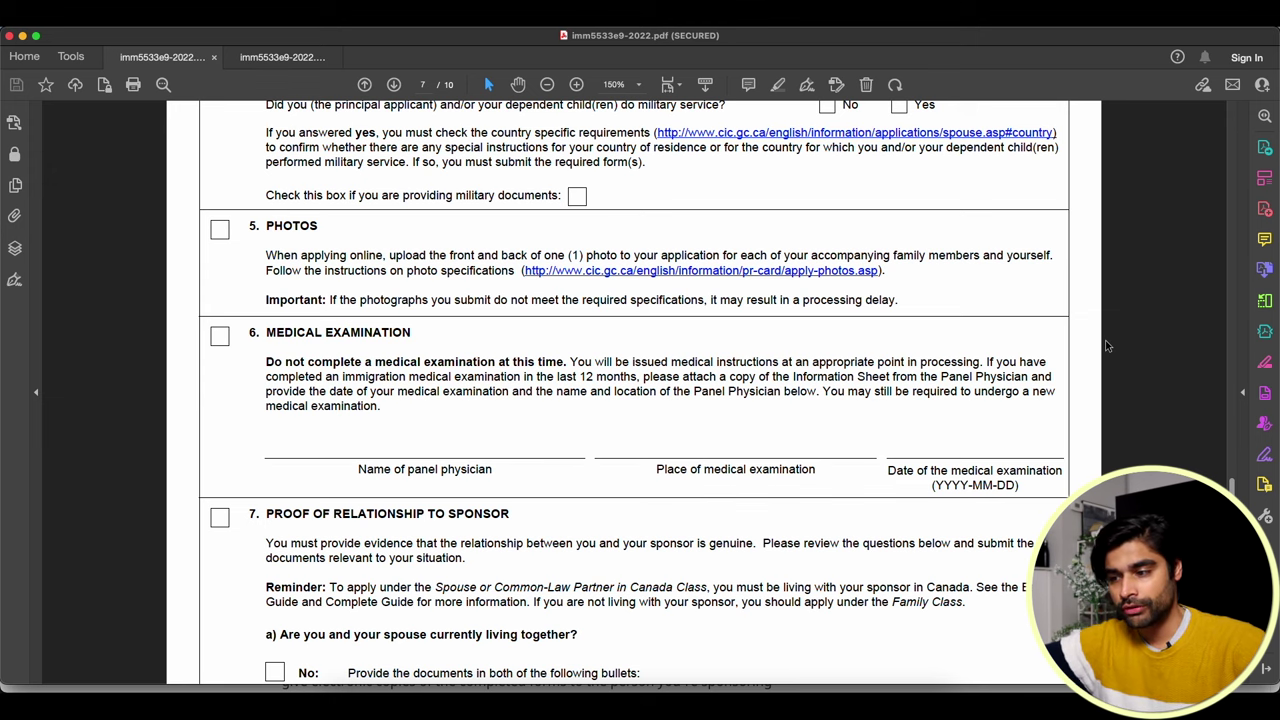
- Follow the apply-photos.asp link to the Canada.ca photo specifications page and scroll through it
{"action": "left_click", "coordinate": [799, 274]}
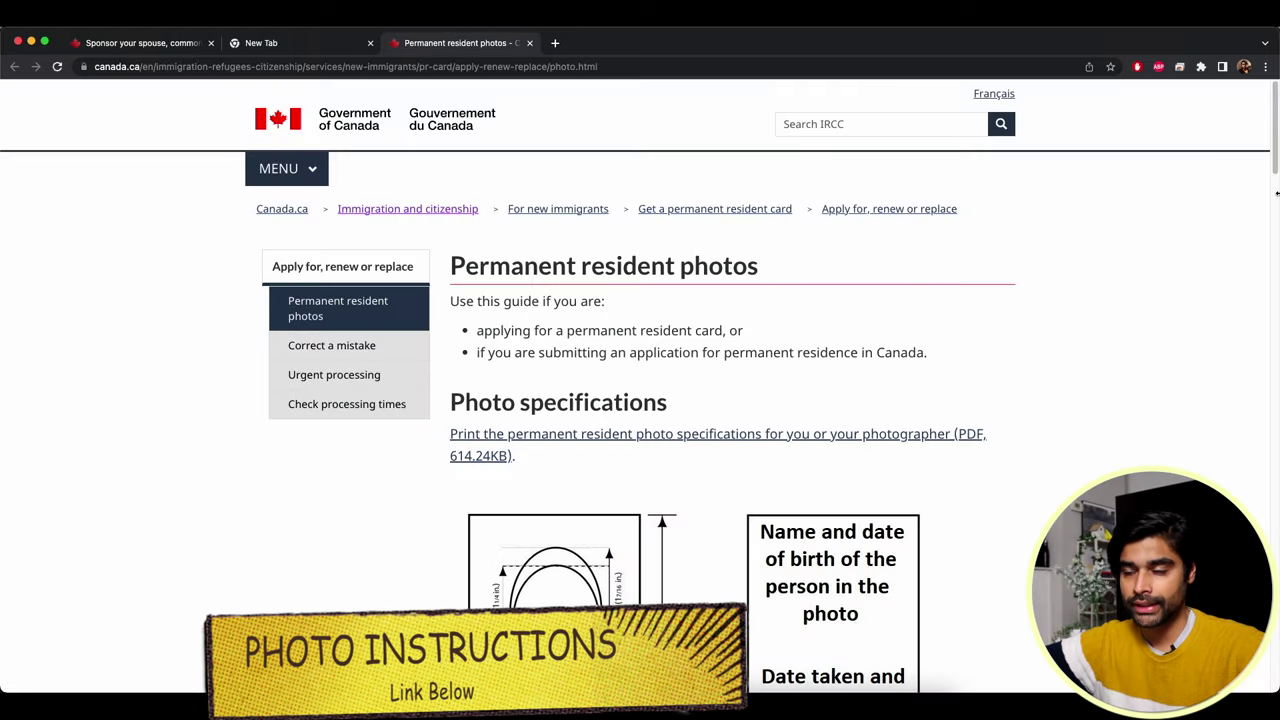
{"action": "scroll", "coordinate": [1278, 157], "scroll_direction": "down", "scroll_amount": 5}
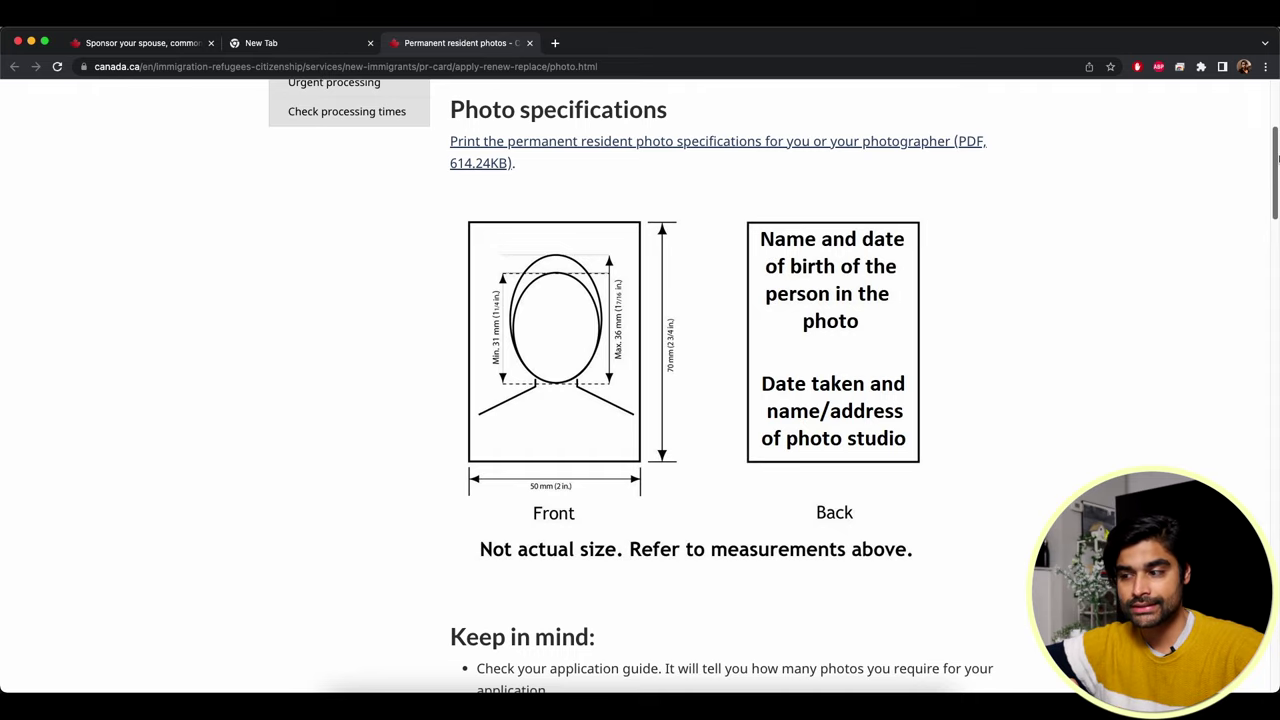
{"action": "mouse_move", "coordinate": [1278, 157]}
{"action": "left_mouse_down"}
{"action": "mouse_move", "coordinate": [1277, 570]}
{"action": "mouse_move", "coordinate": [1276, 150]}
{"action": "left_mouse_up"}
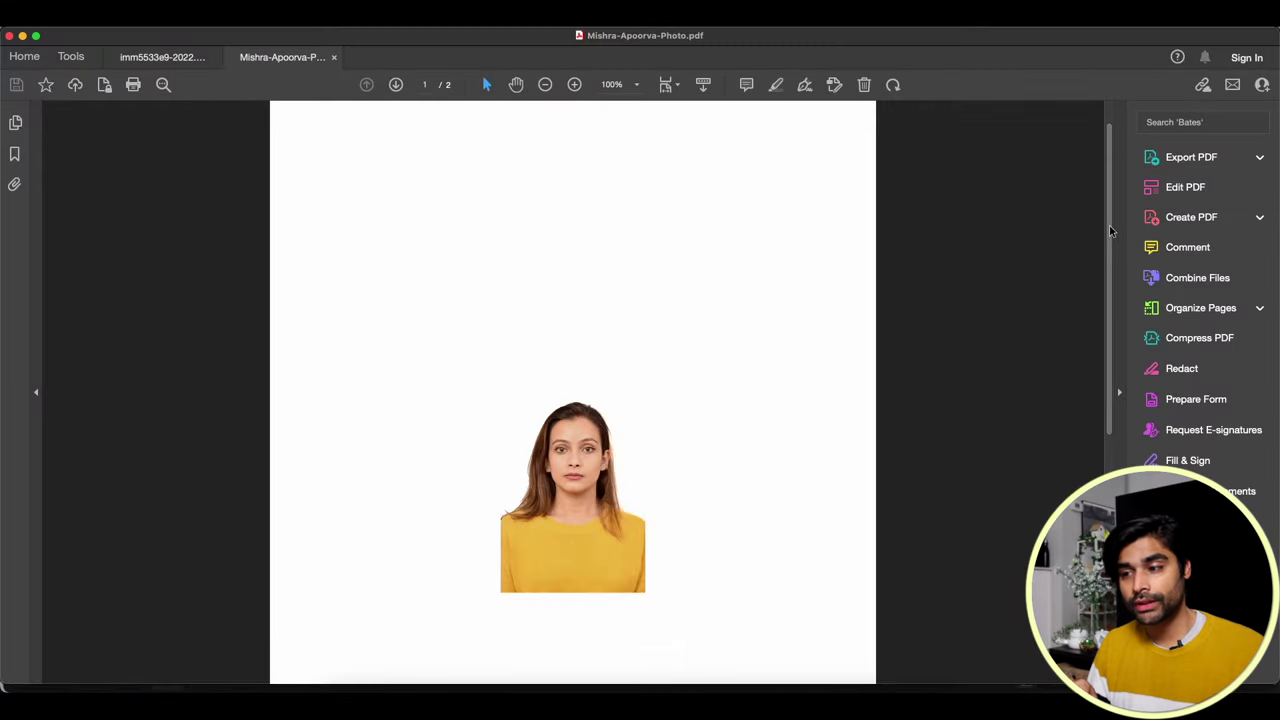
{"action": "scroll", "coordinate": [1109, 225], "scroll_direction": "down", "scroll_amount": 5}
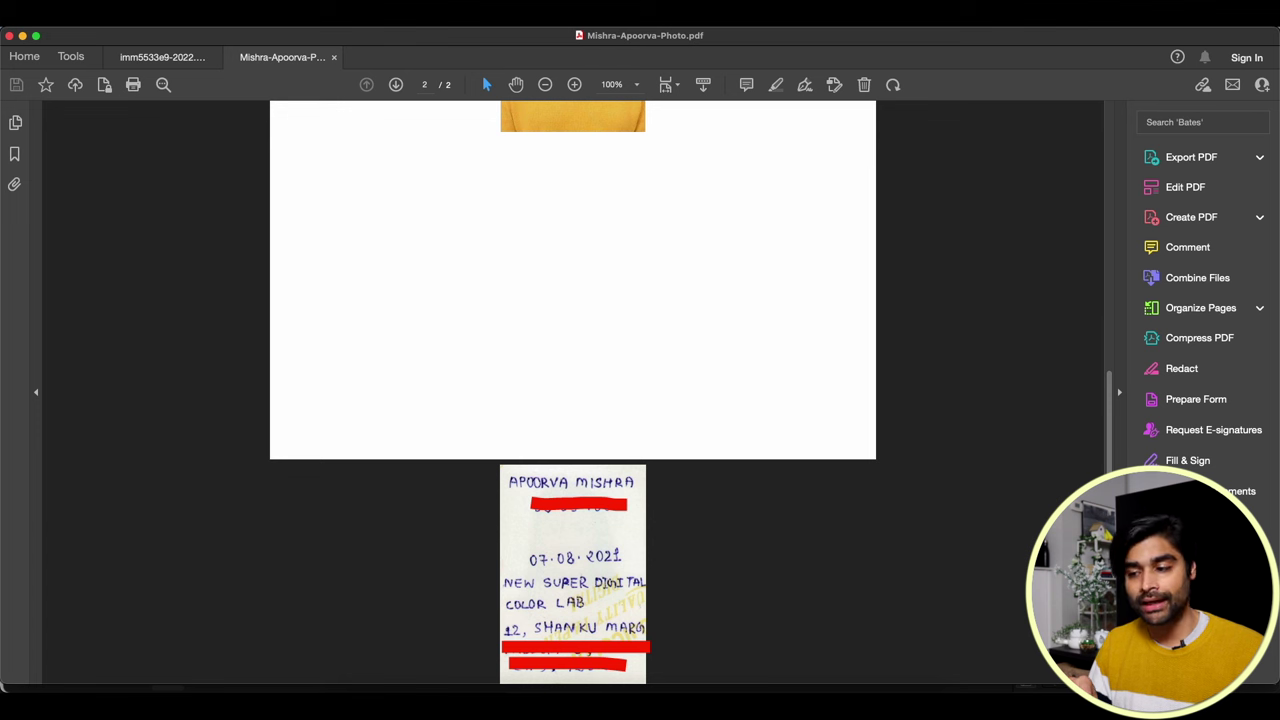
{"action": "scroll", "coordinate": [1126, 240], "scroll_direction": "up", "scroll_amount": 5}
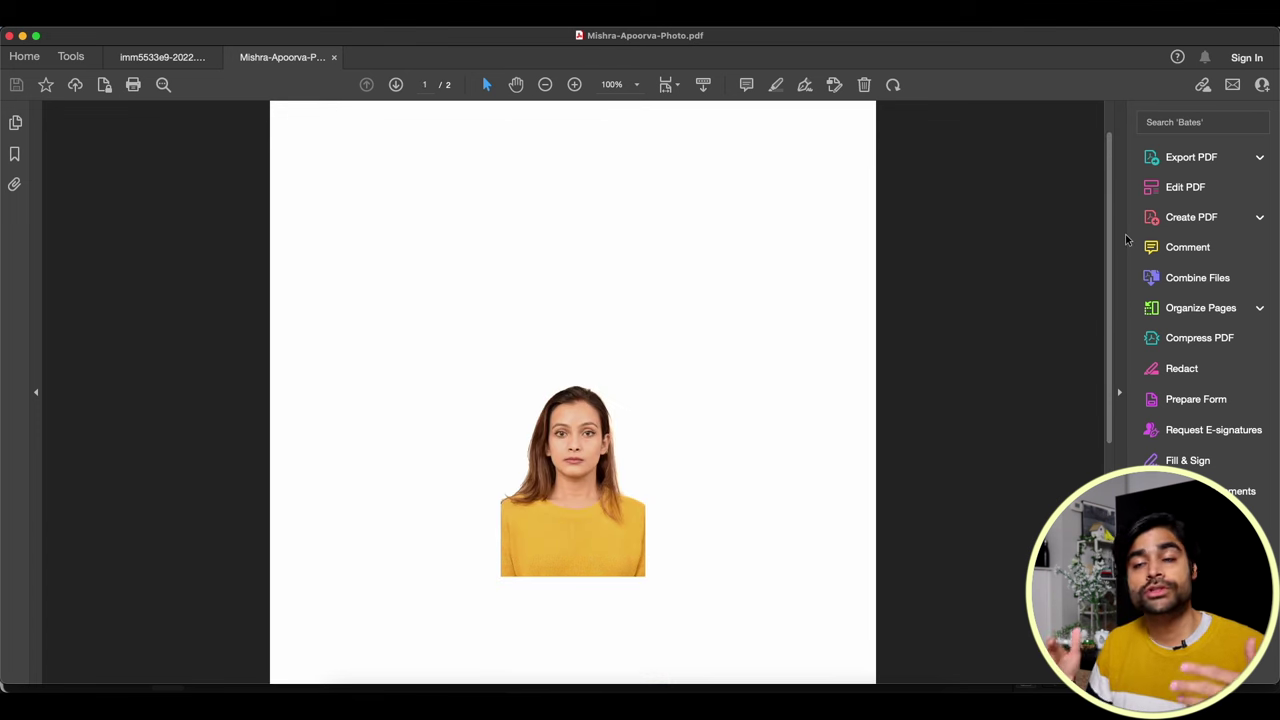
{"action": "left_click", "coordinate": [575, 516]}
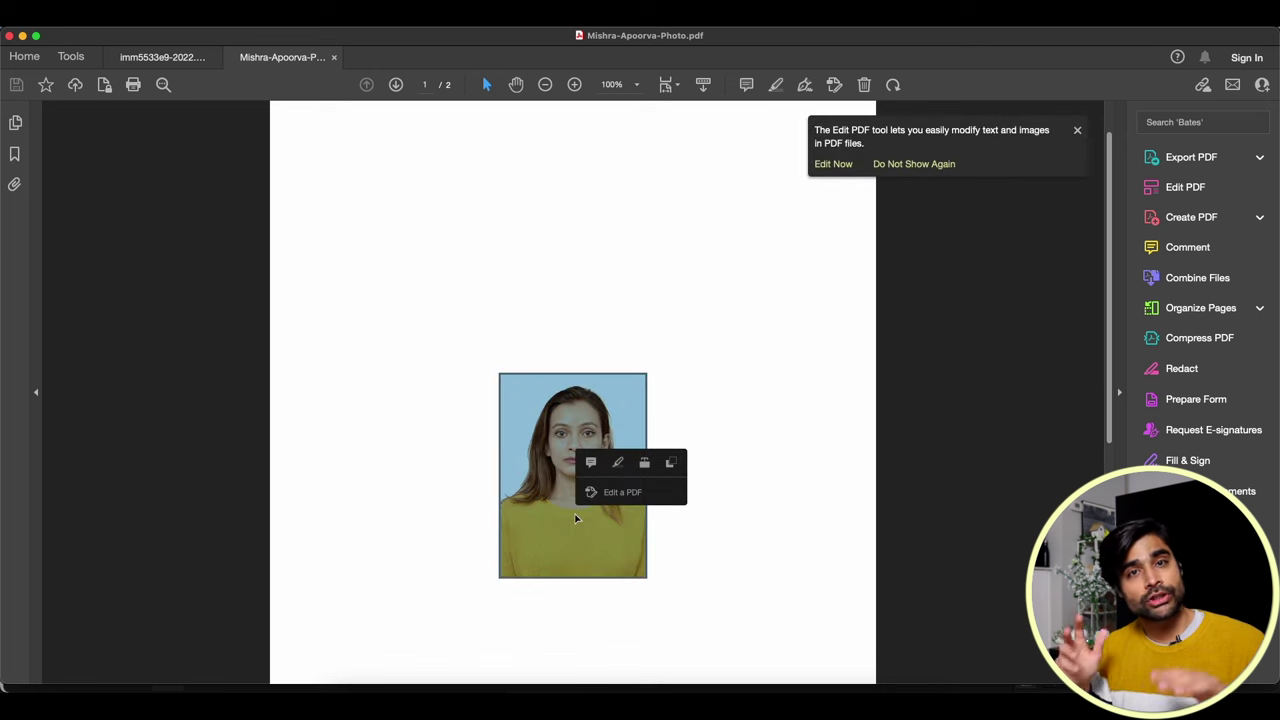
{"action": "left_click", "coordinate": [701, 358]}
{"action": "left_click", "coordinate": [512, 414]}
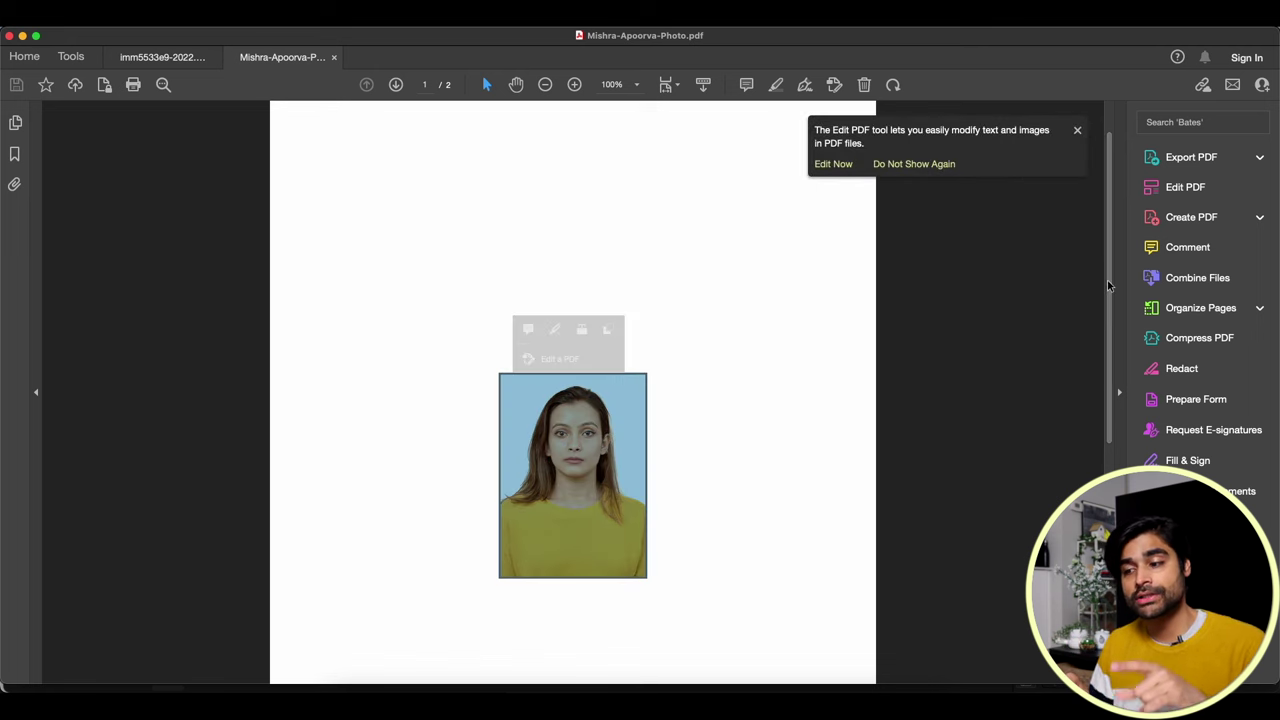
{"action": "left_click_drag", "start_coordinate": [1108, 286], "coordinate": [1108, 524]}
{"action": "left_click", "coordinate": [583, 588]}
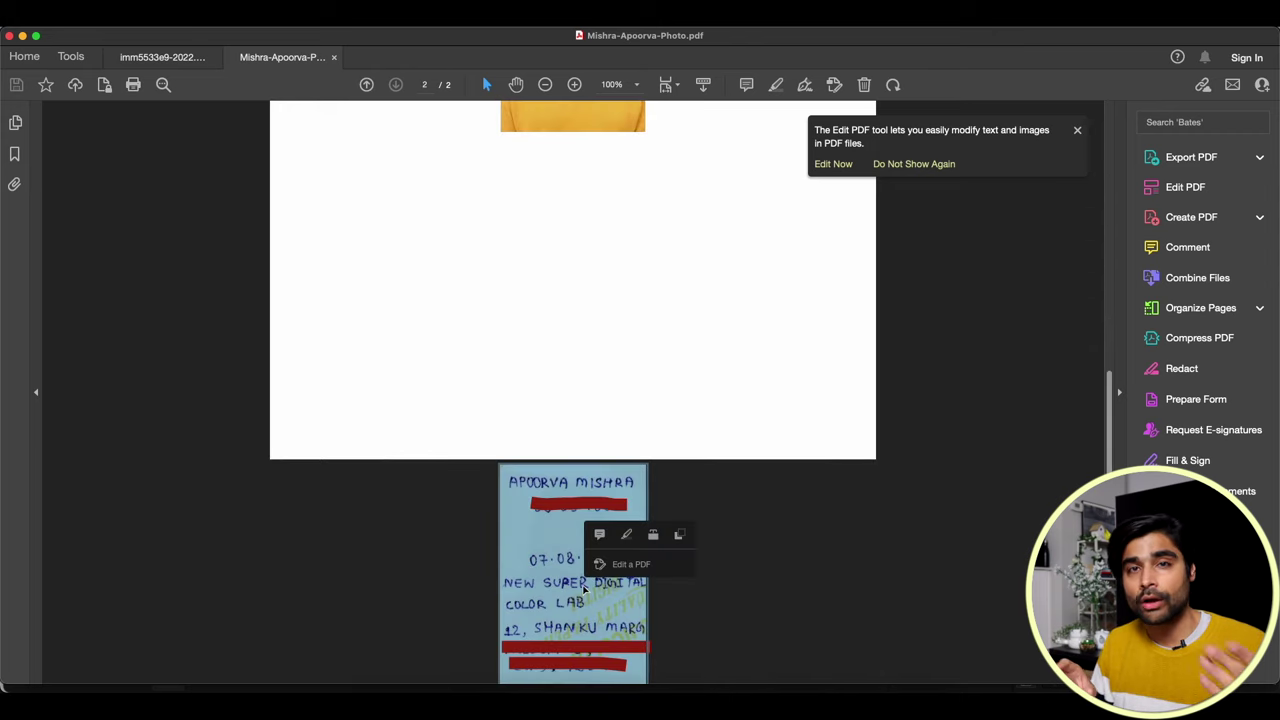
{"action": "left_click", "coordinate": [1077, 130]}
{"action": "left_click_drag", "start_coordinate": [1111, 464], "coordinate": [1008, 328]}
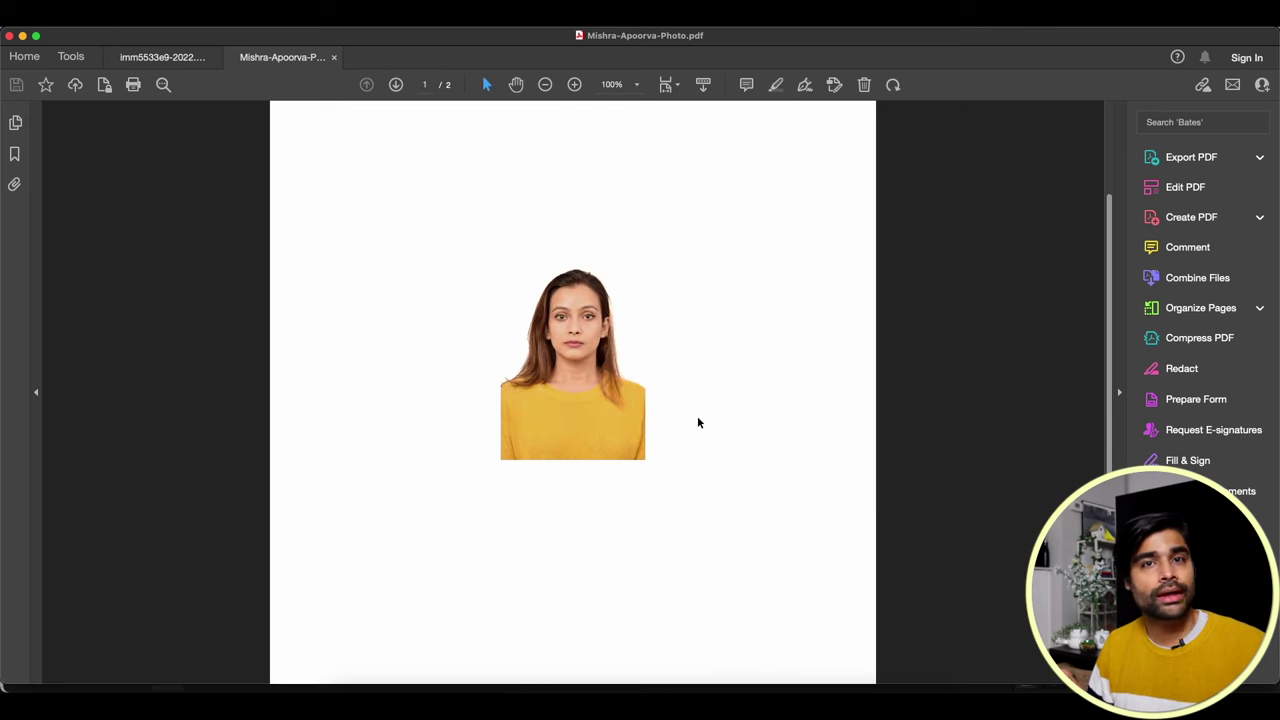
{"action": "left_click", "coordinate": [548, 422]}
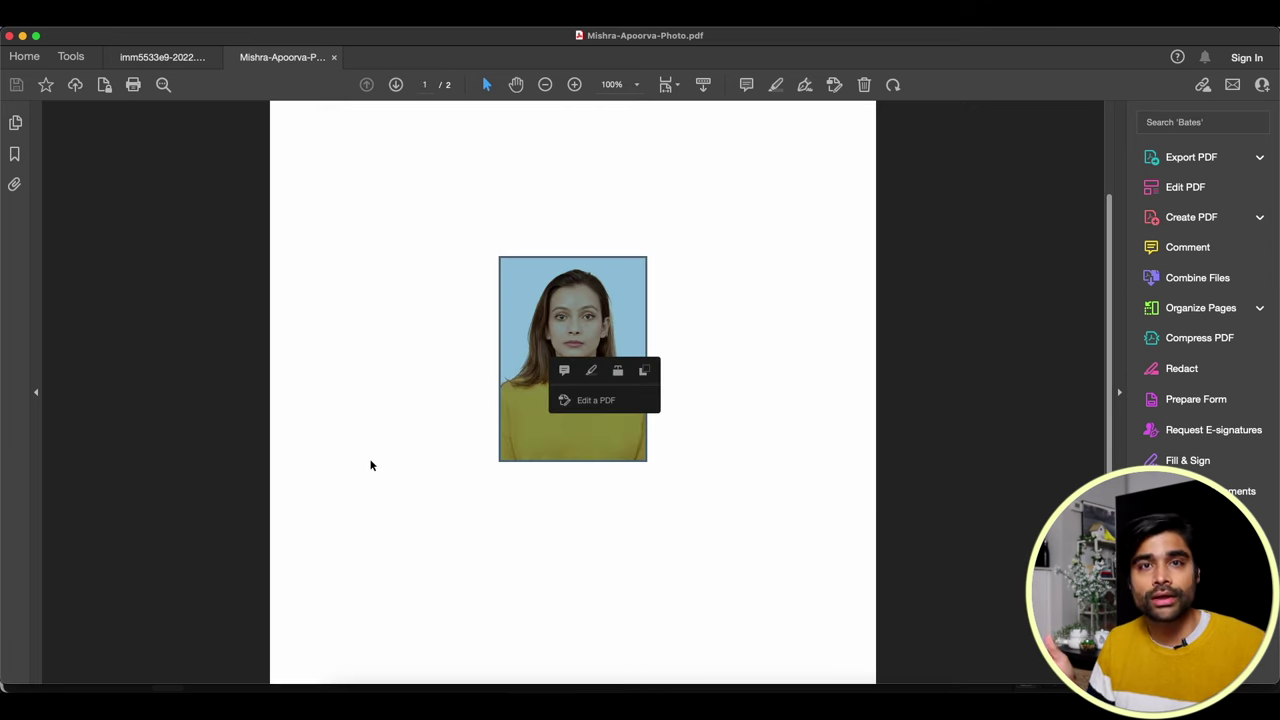
{"action": "left_click", "coordinate": [412, 449]}
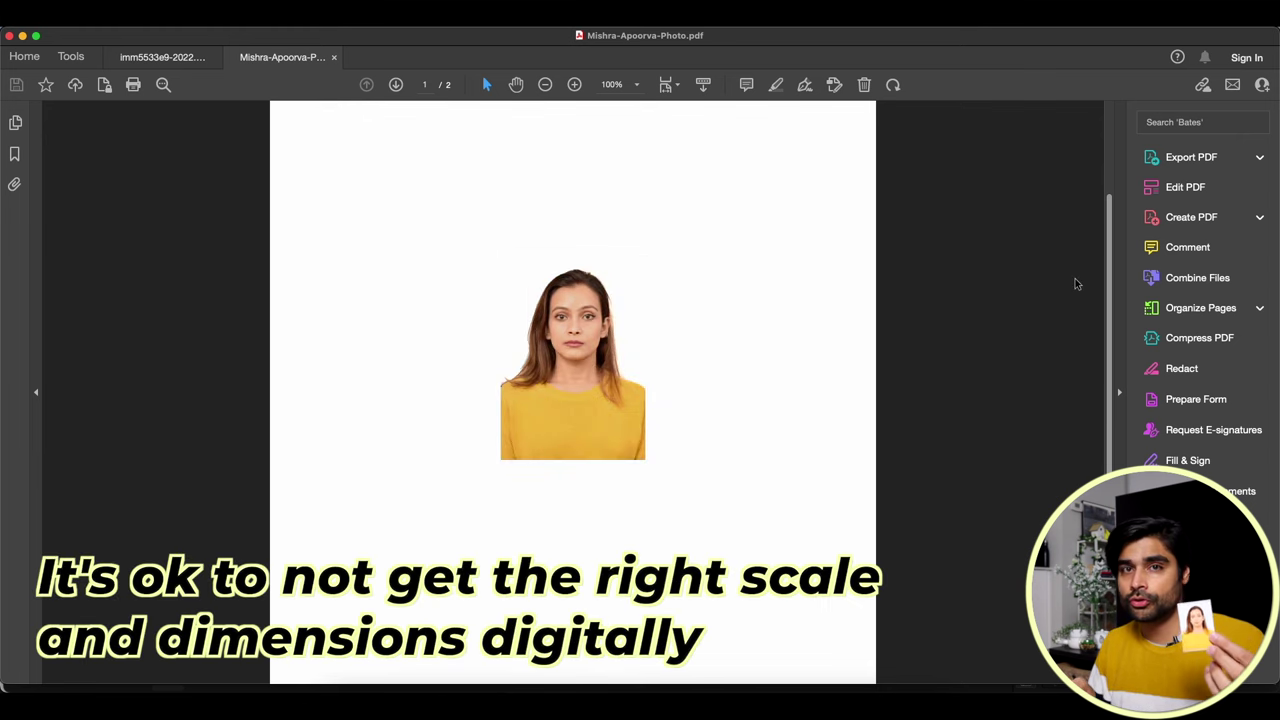
{"action": "scroll", "coordinate": [1075, 284], "scroll_direction": "down", "scroll_amount": 5}
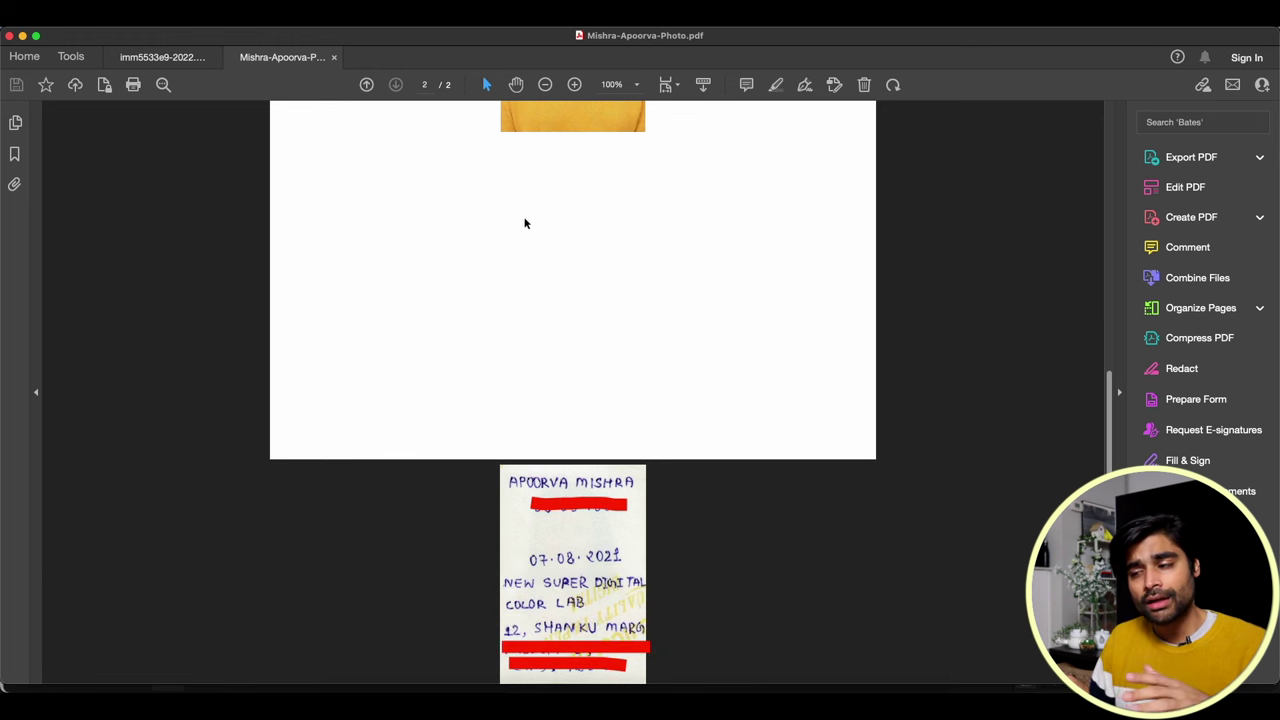
{"action": "left_click", "coordinate": [534, 127]}
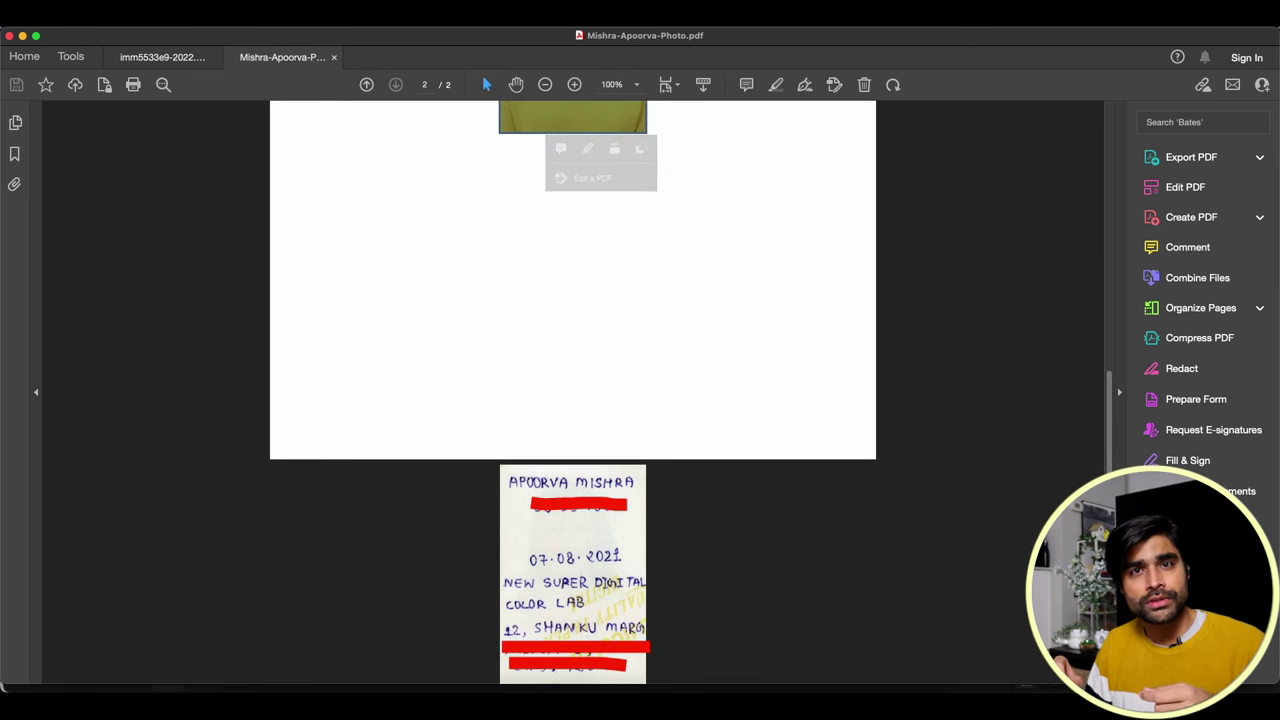
{"action": "left_click", "coordinate": [630, 600]}
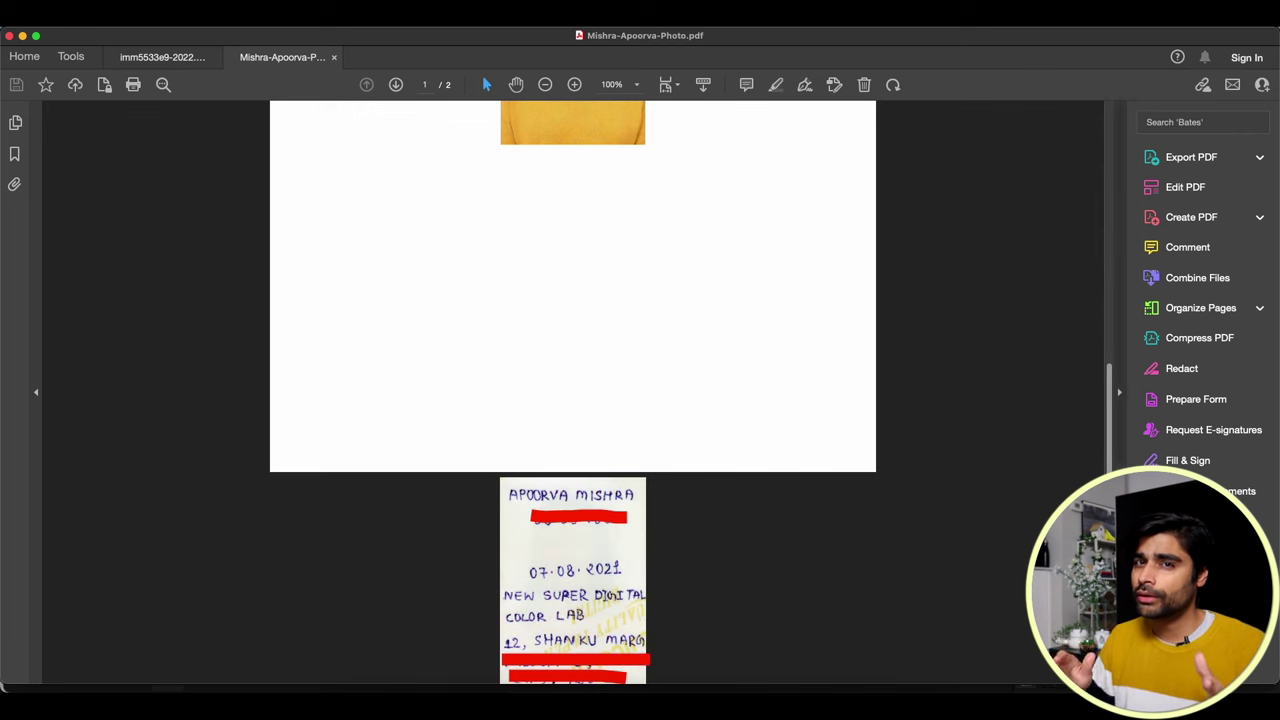
{"action": "scroll", "coordinate": [589, 447], "scroll_direction": "up", "scroll_amount": 5}
{"action": "left_click", "coordinate": [589, 448]}
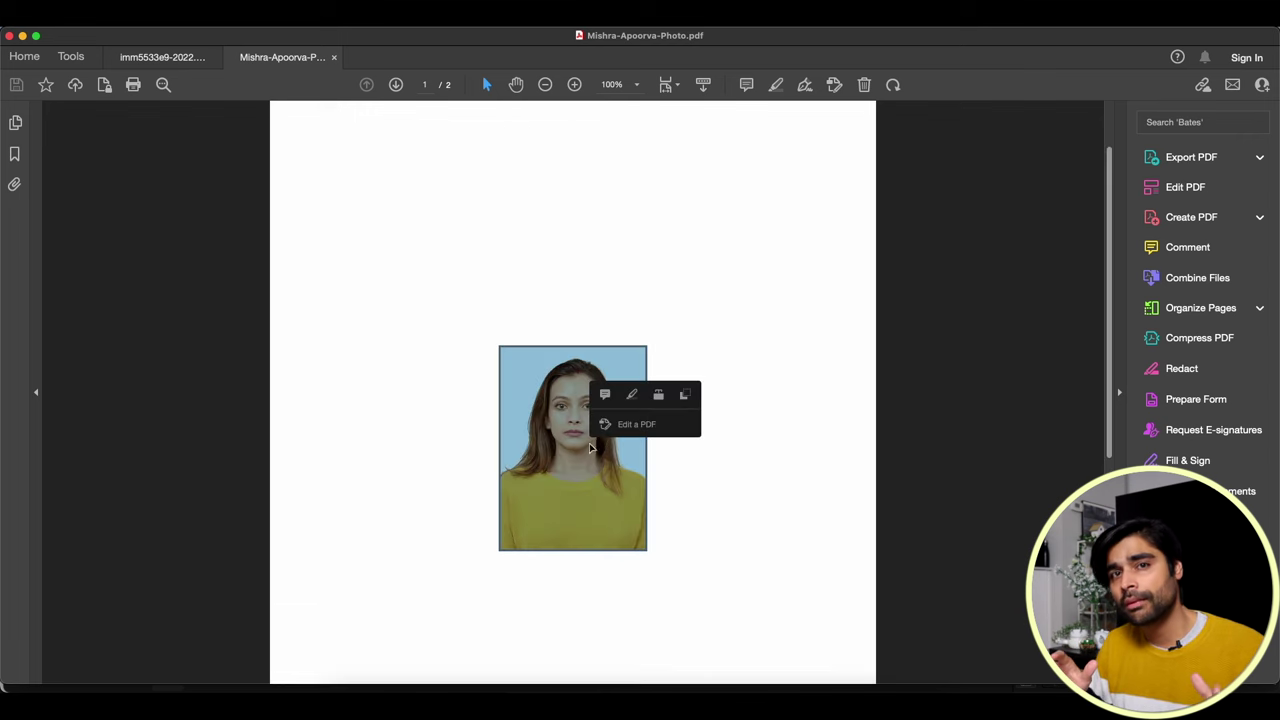
{"action": "left_click", "coordinate": [490, 317]}
{"action": "left_click", "coordinate": [514, 354]}
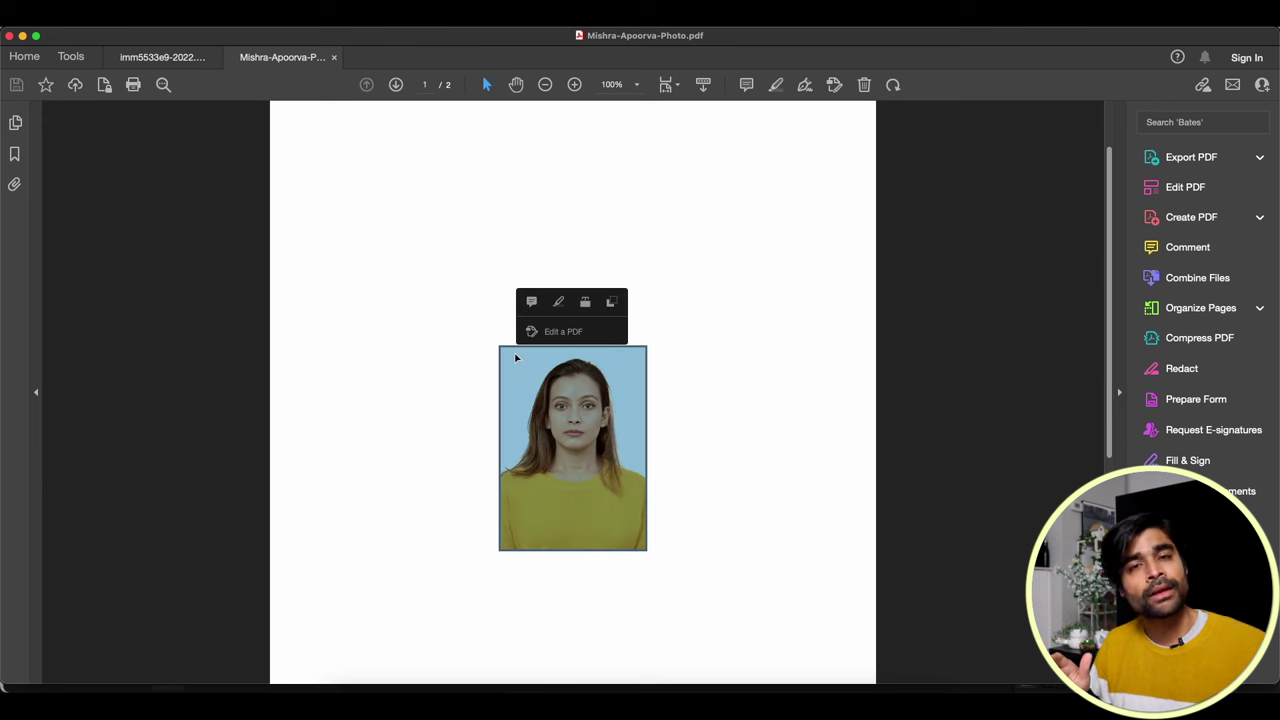
{"action": "left_click", "coordinate": [454, 358]}
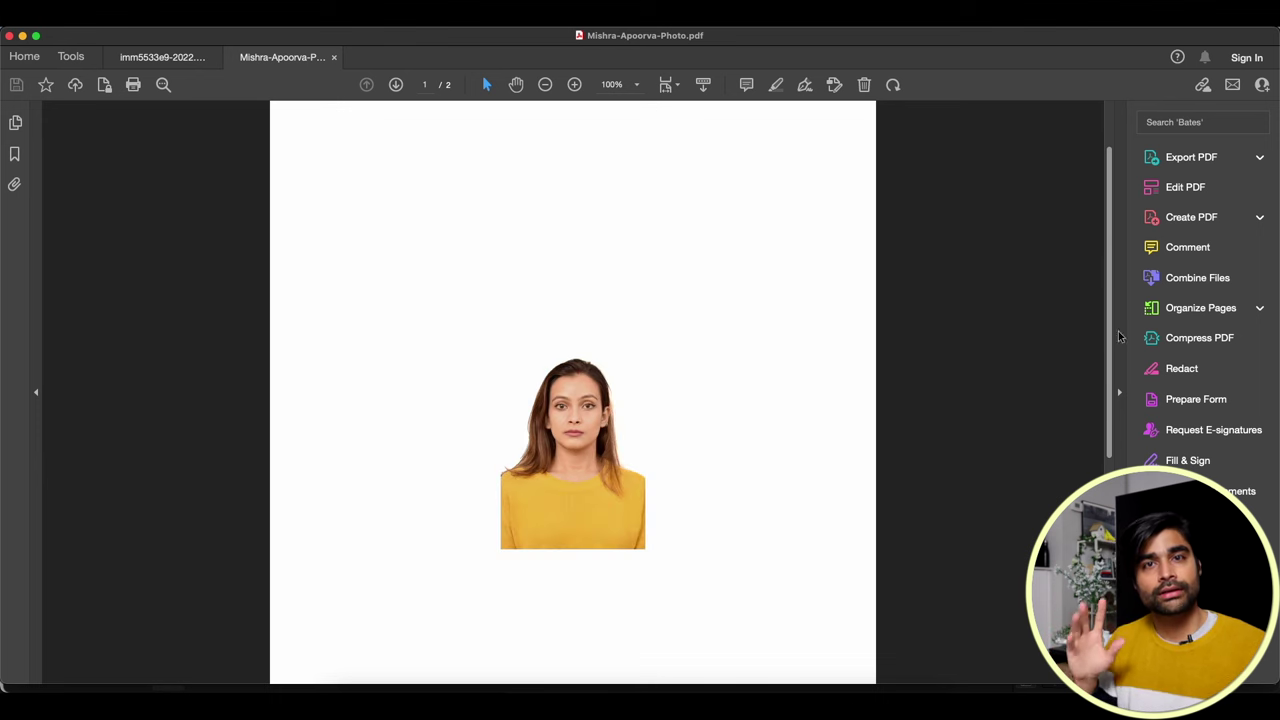
{"action": "left_click_drag", "start_coordinate": [1110, 321], "coordinate": [1110, 340]}
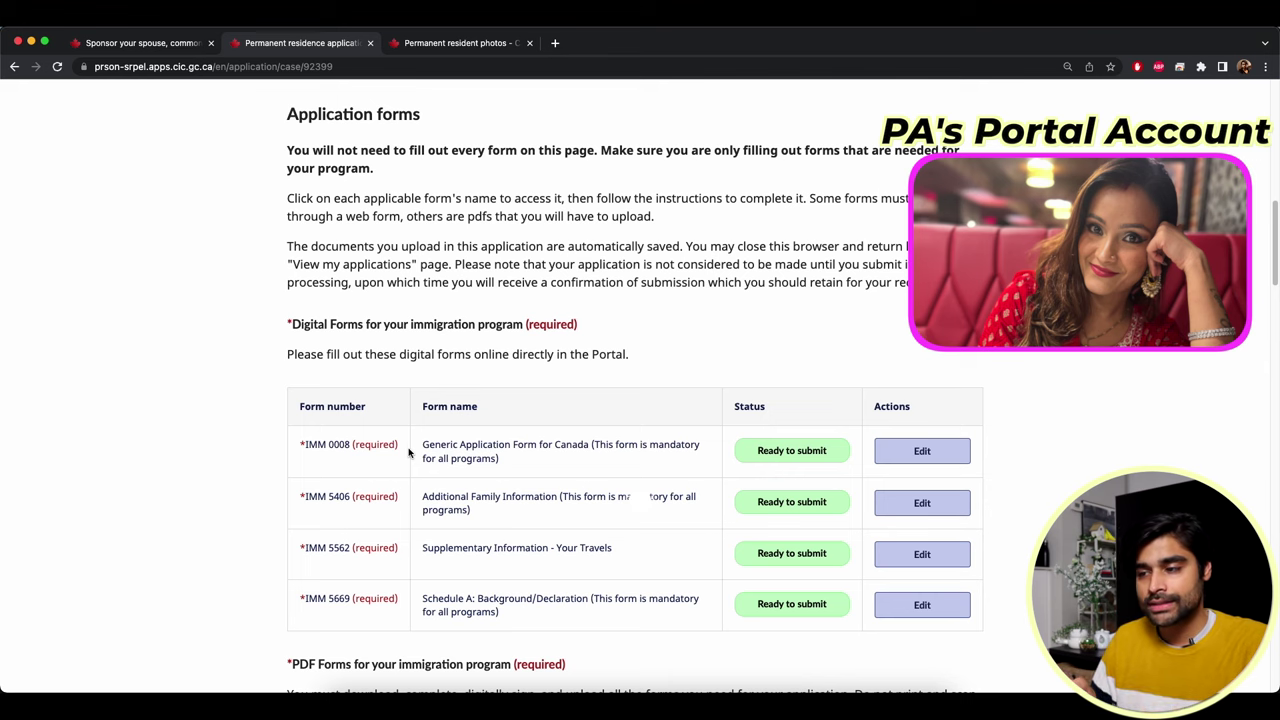
- Scroll the application down to the Supporting Documents section
{"action": "scroll", "coordinate": [430, 470], "scroll_direction": "down", "scroll_amount": 5}
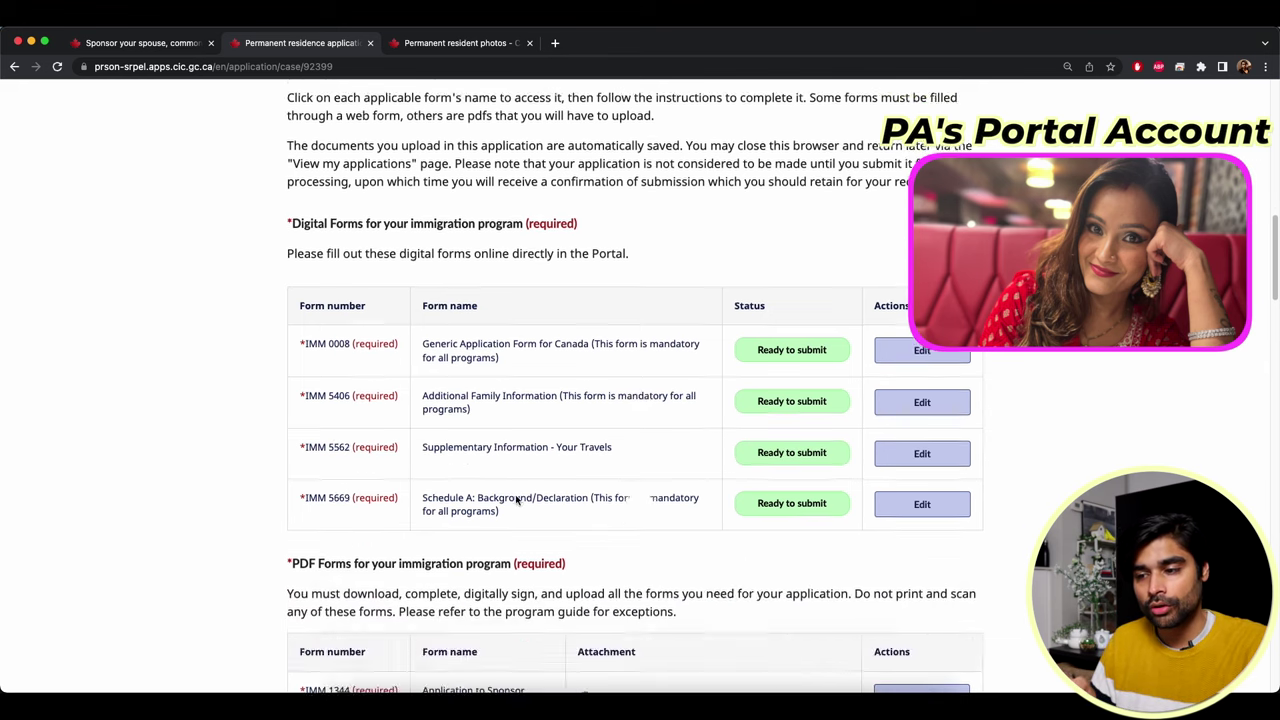
{"action": "scroll", "coordinate": [520, 486], "scroll_direction": "down", "scroll_amount": 8}
{"action": "scroll", "coordinate": [520, 486], "scroll_direction": "down", "scroll_amount": 5}
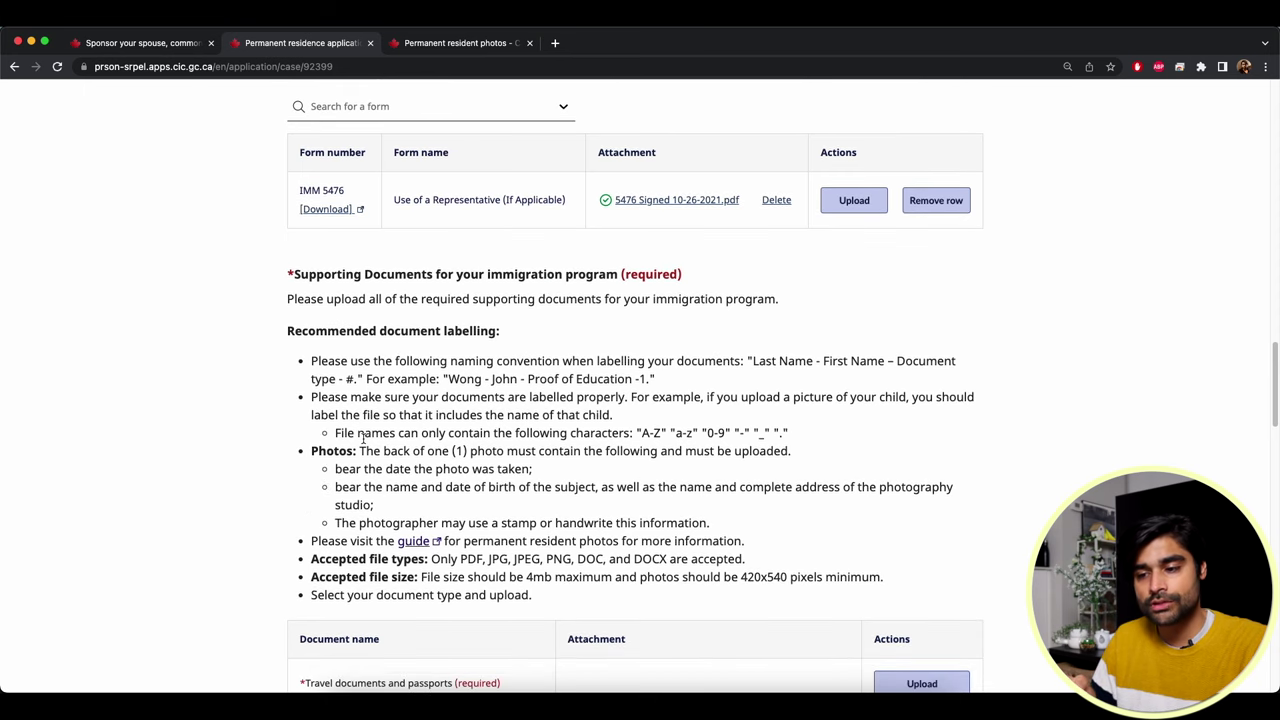
{"action": "scroll", "coordinate": [362, 438], "scroll_direction": "down", "scroll_amount": 3}
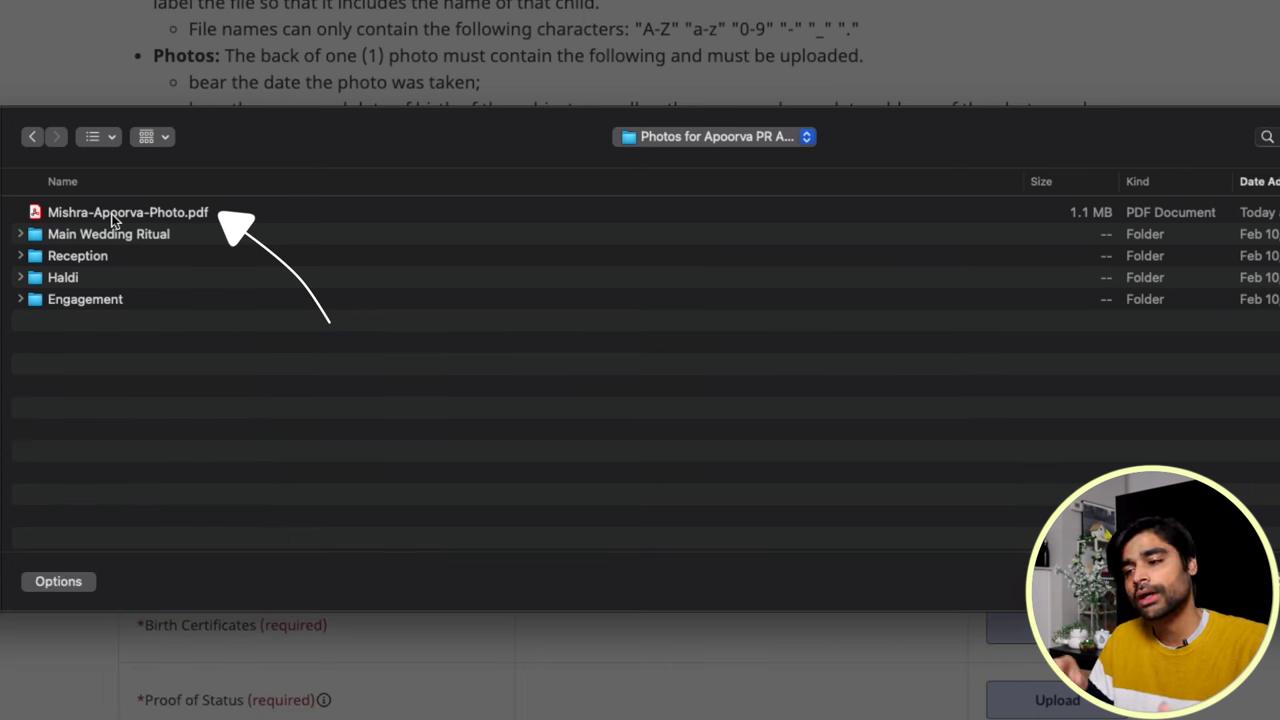
- Upload the photo PDF as the Photo(s) supporting document
{"action": "left_click", "coordinate": [113, 214]}
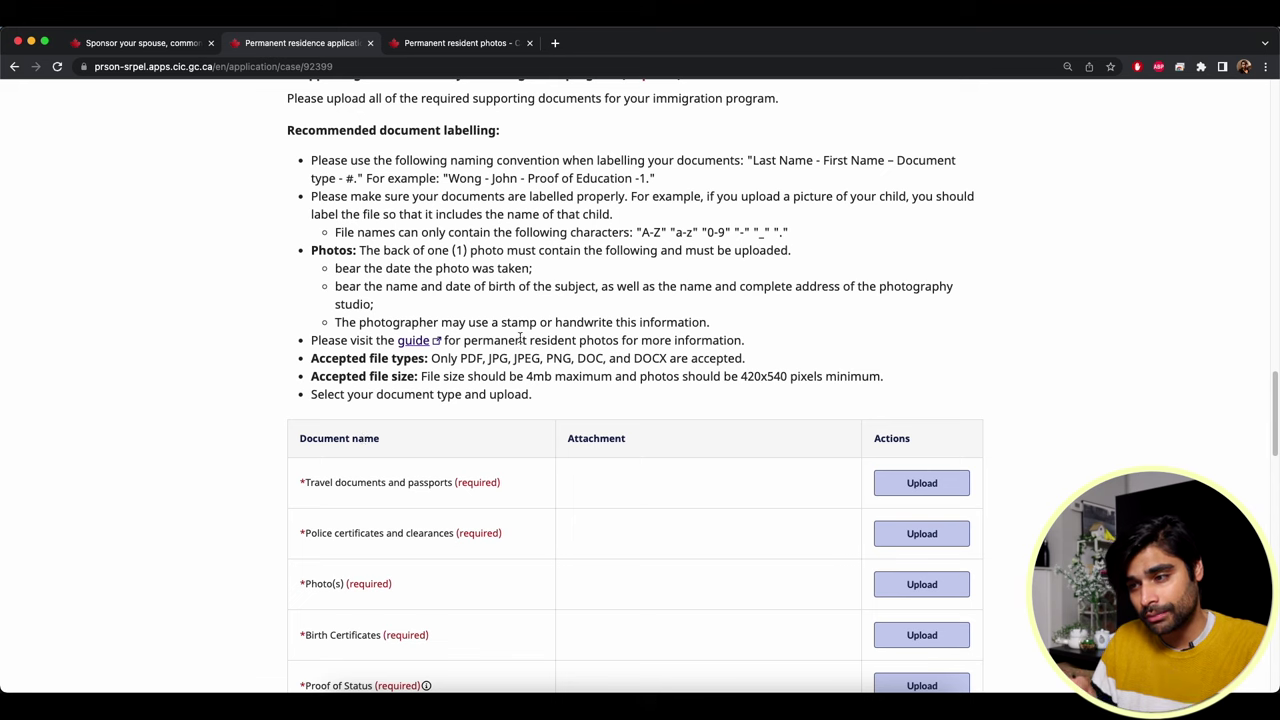
{"action": "scroll", "coordinate": [520, 338], "scroll_direction": "down", "scroll_amount": 3}
{"action": "scroll", "coordinate": [520, 338], "scroll_direction": "up", "scroll_amount": 2}
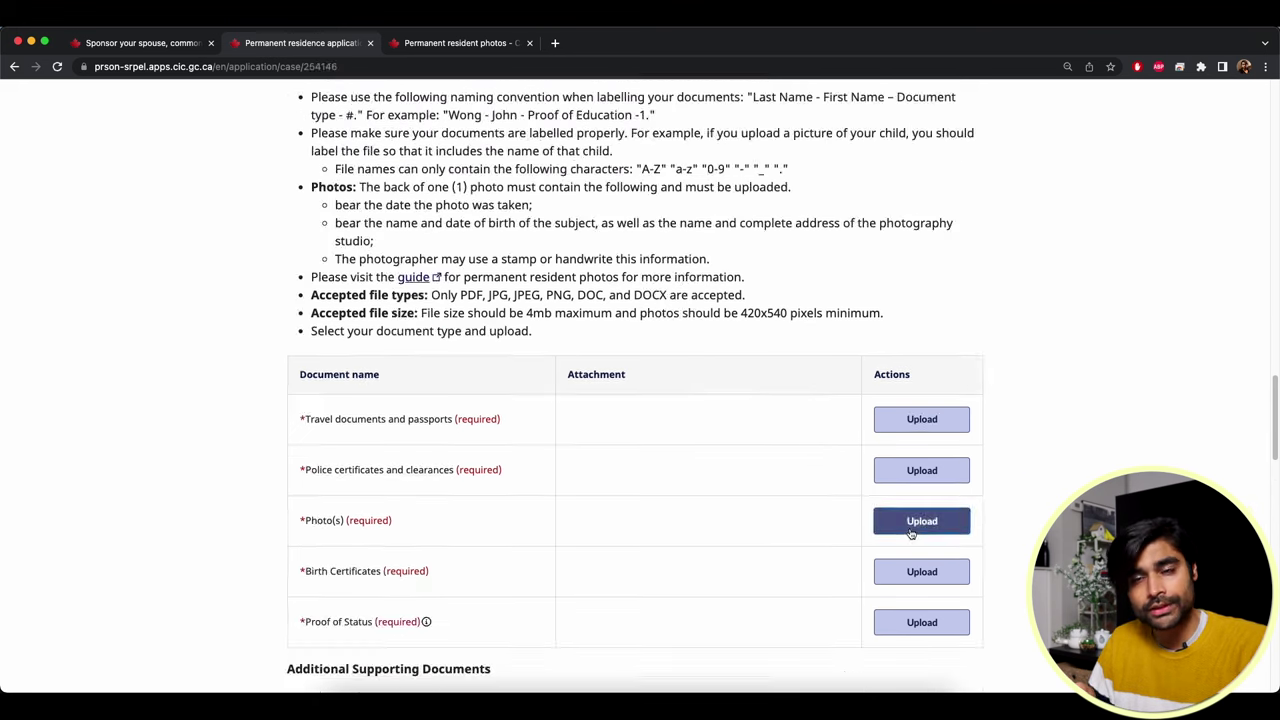
{"action": "left_click", "coordinate": [921, 520]}
{"action": "left_click", "coordinate": [290, 260]}
{"action": "key", "text": "Return"}
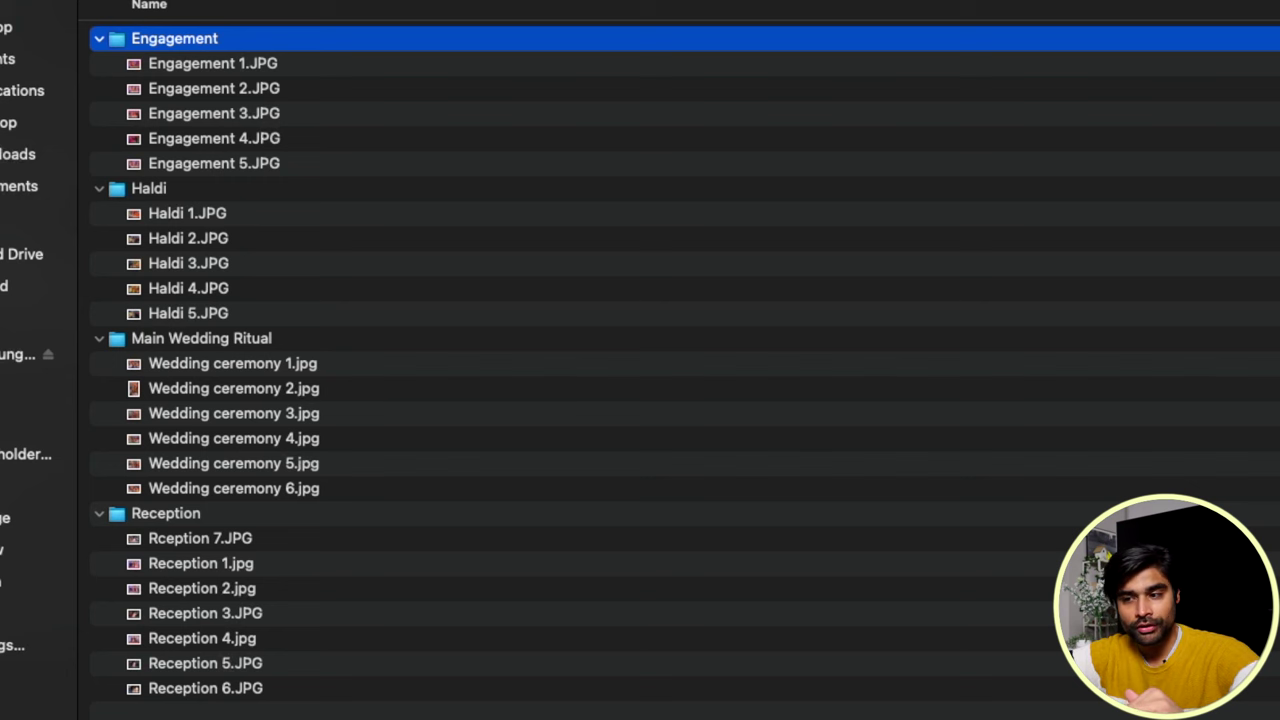
{"action": "left_click", "coordinate": [173, 189]}
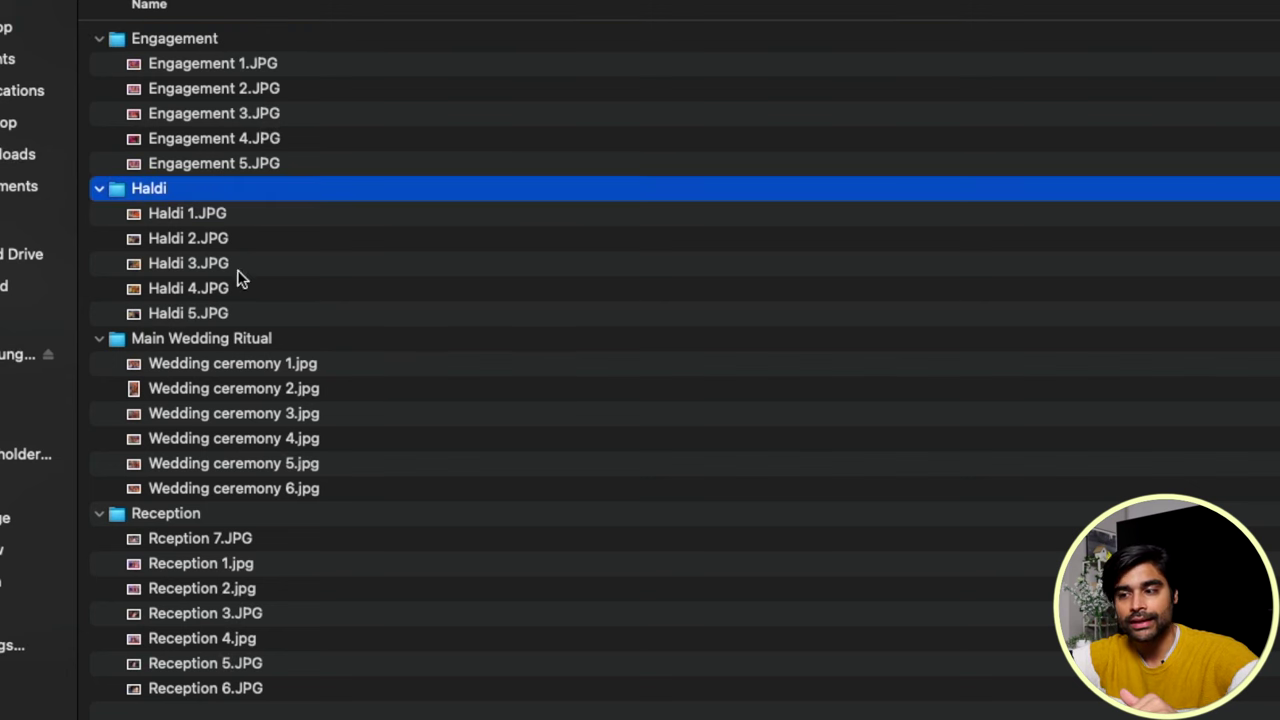
{"action": "left_click", "coordinate": [240, 340]}
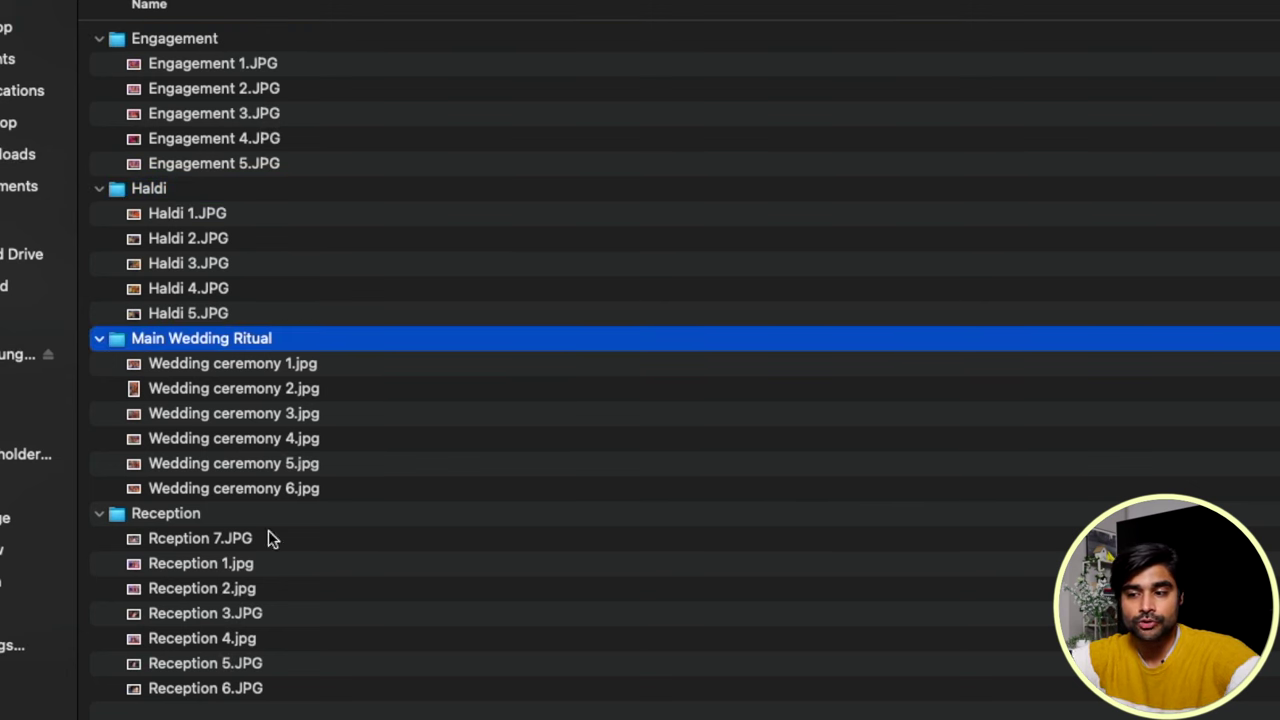
{"action": "left_click", "coordinate": [169, 516]}
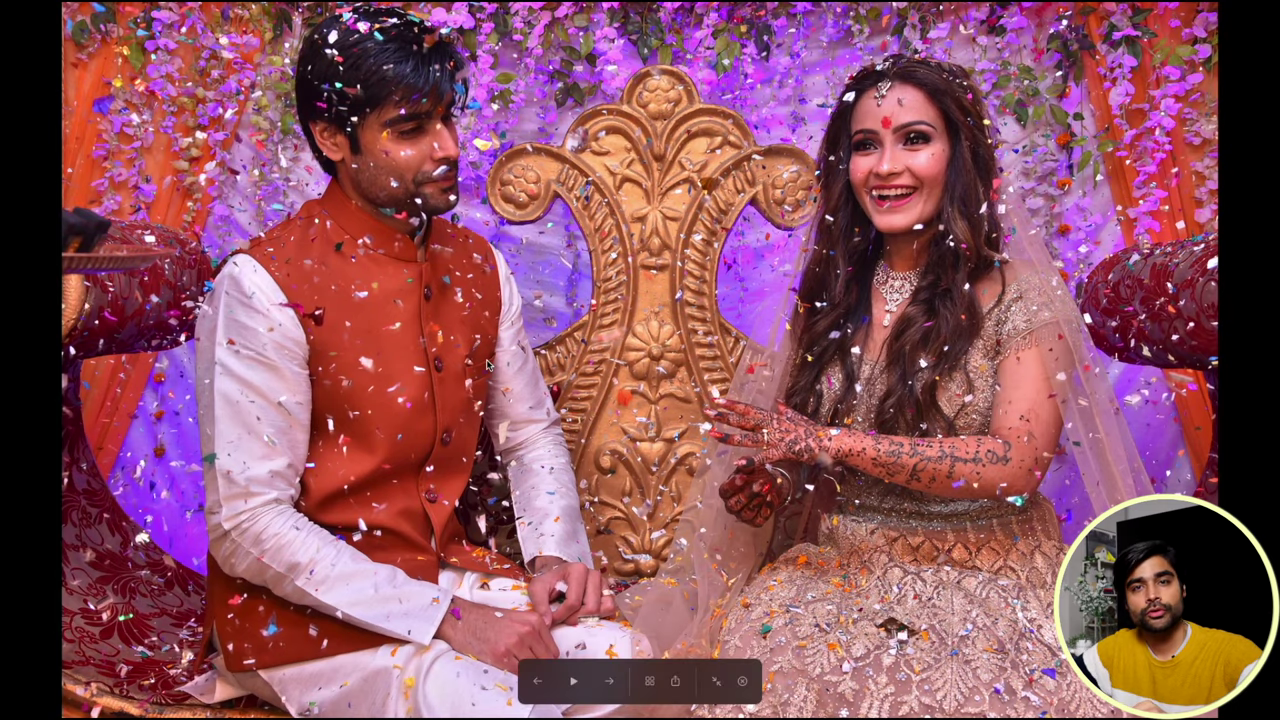
- Step through the wedding and couple photos in Quick Look
{"action": "key", "text": "Right"}
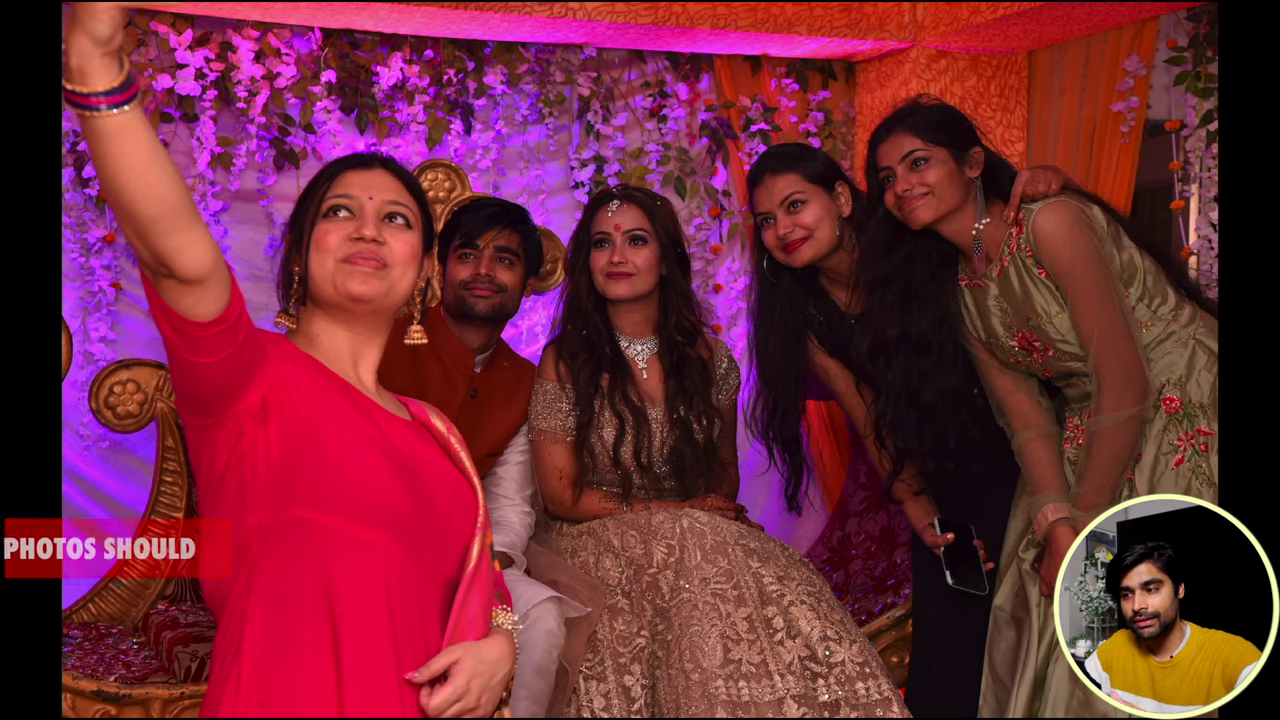
{"action": "key", "text": "Right"}
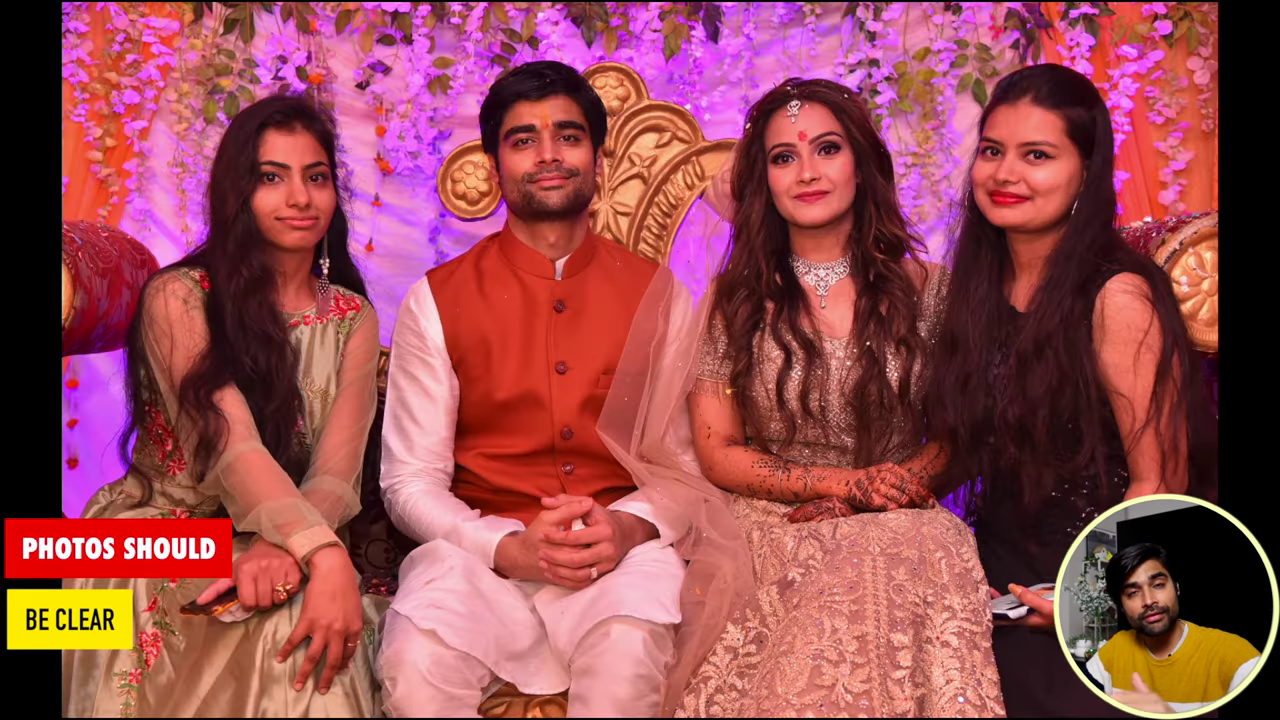
{"action": "key", "text": "Right"}
{"action": "key", "text": "Right"}
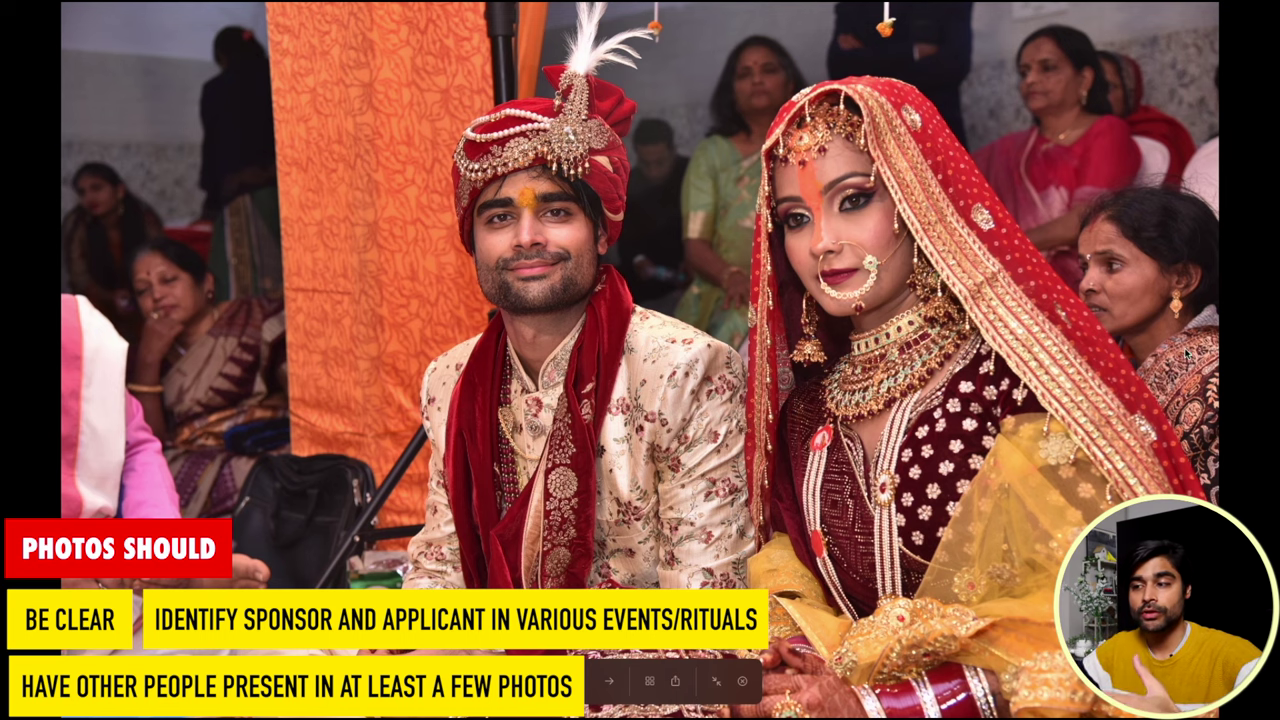
{"action": "key", "text": "Right"}
{"action": "key", "text": "Right"}
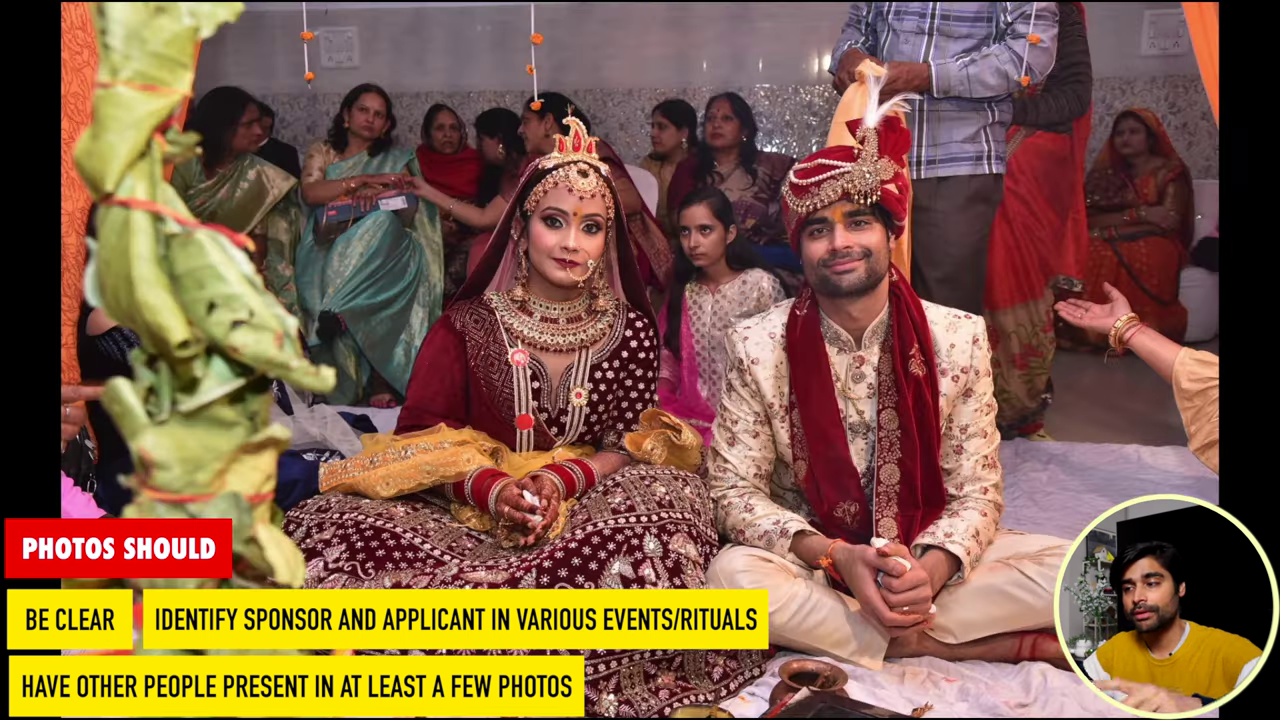
{"action": "key", "text": "Right"}
{"action": "key", "text": "Right"}
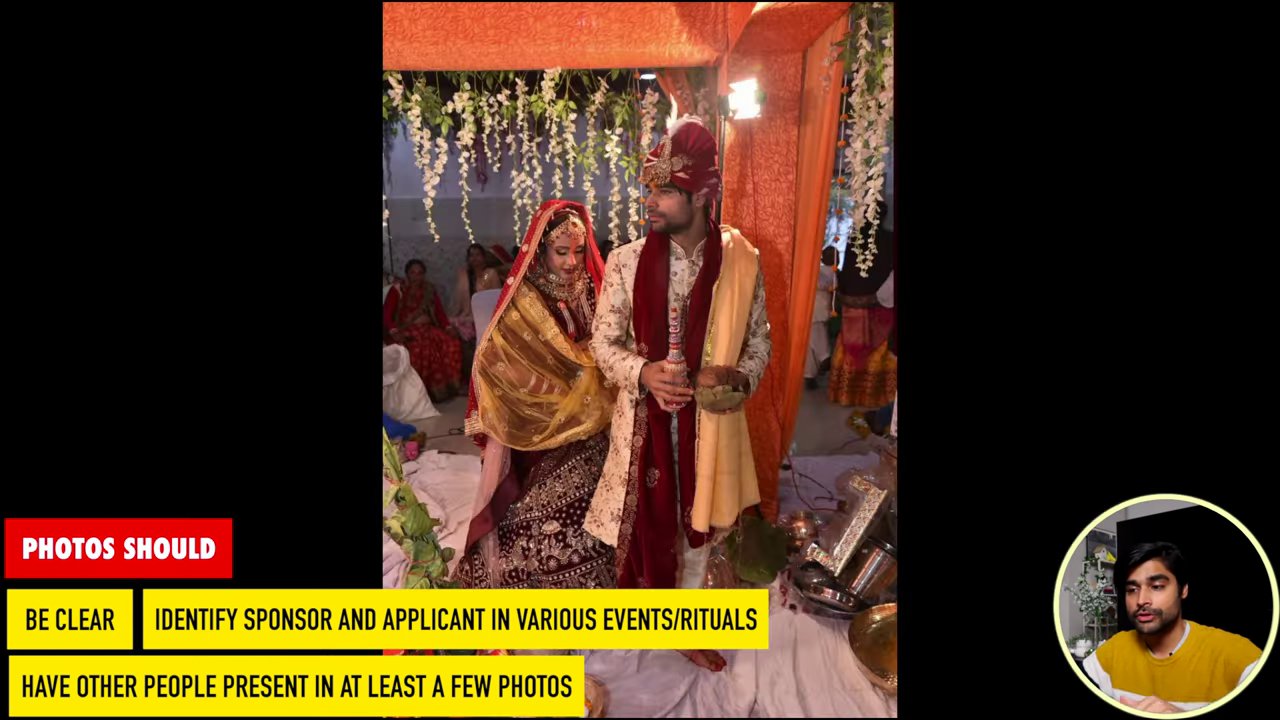
{"action": "key", "text": "Right"}
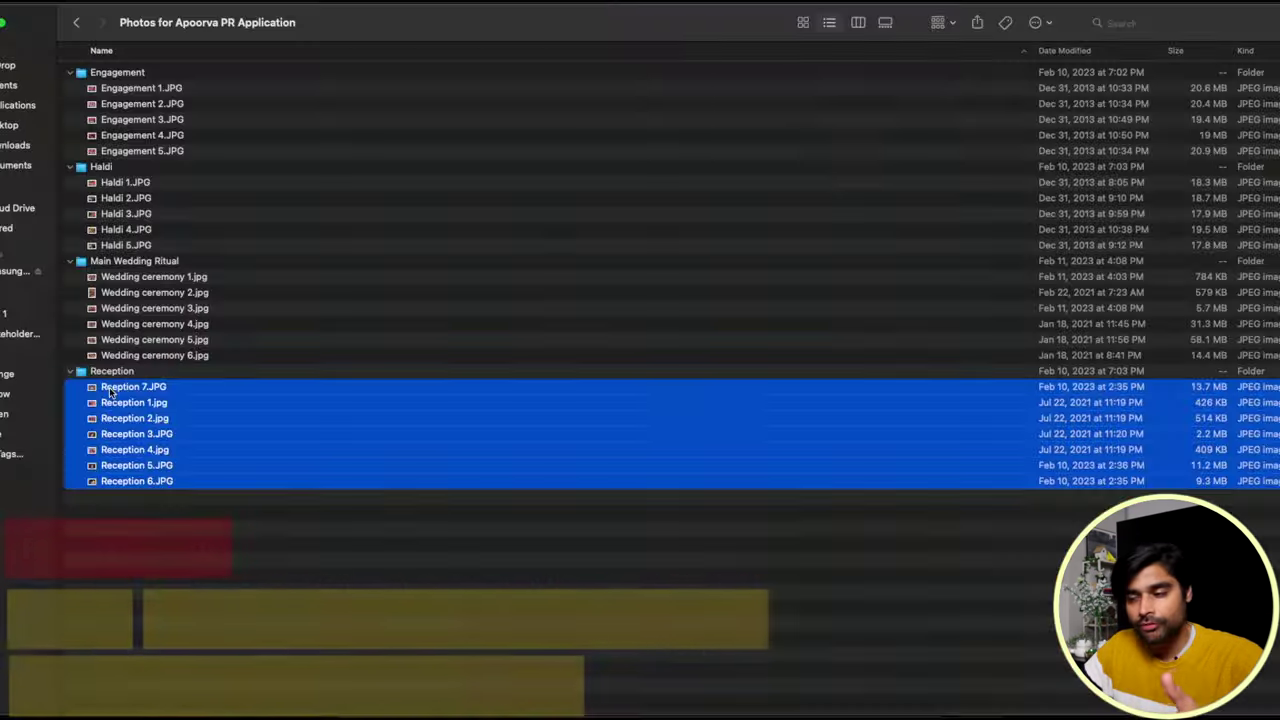
{"action": "key", "text": "space"}
- Step through the reception group photos one by one
{"action": "key", "text": "Right"}
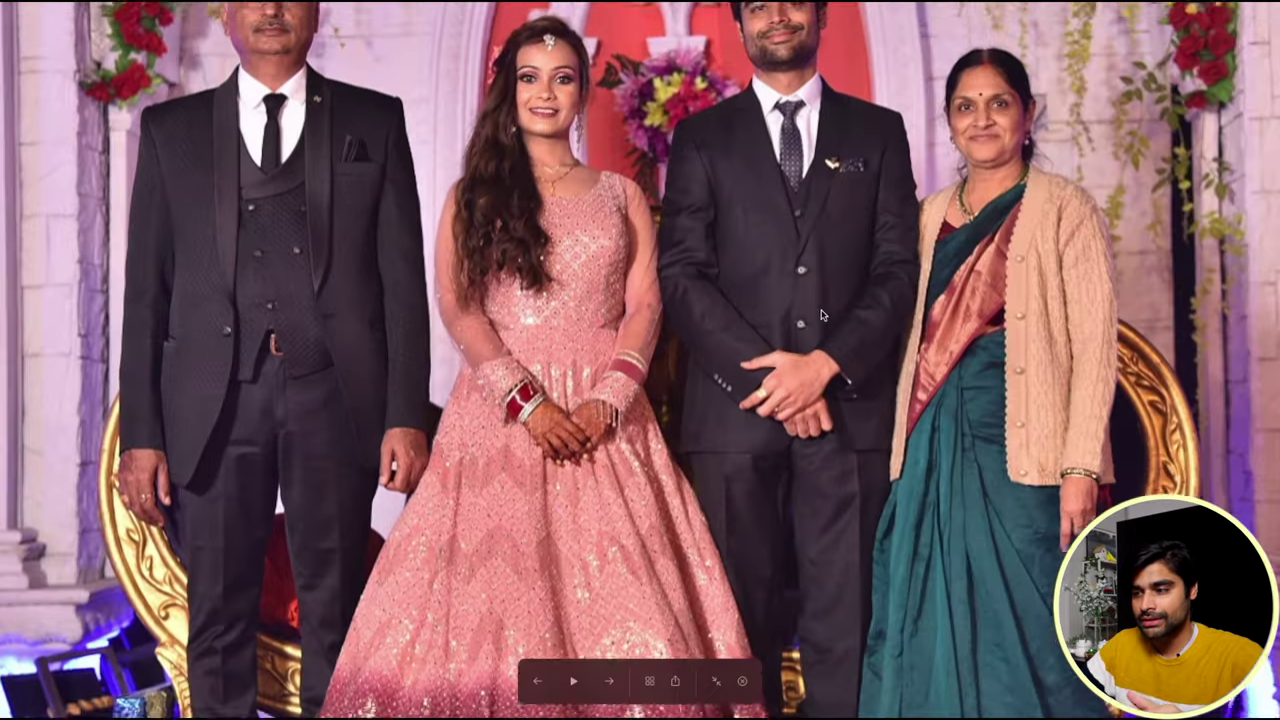
{"action": "key", "text": "Right"}
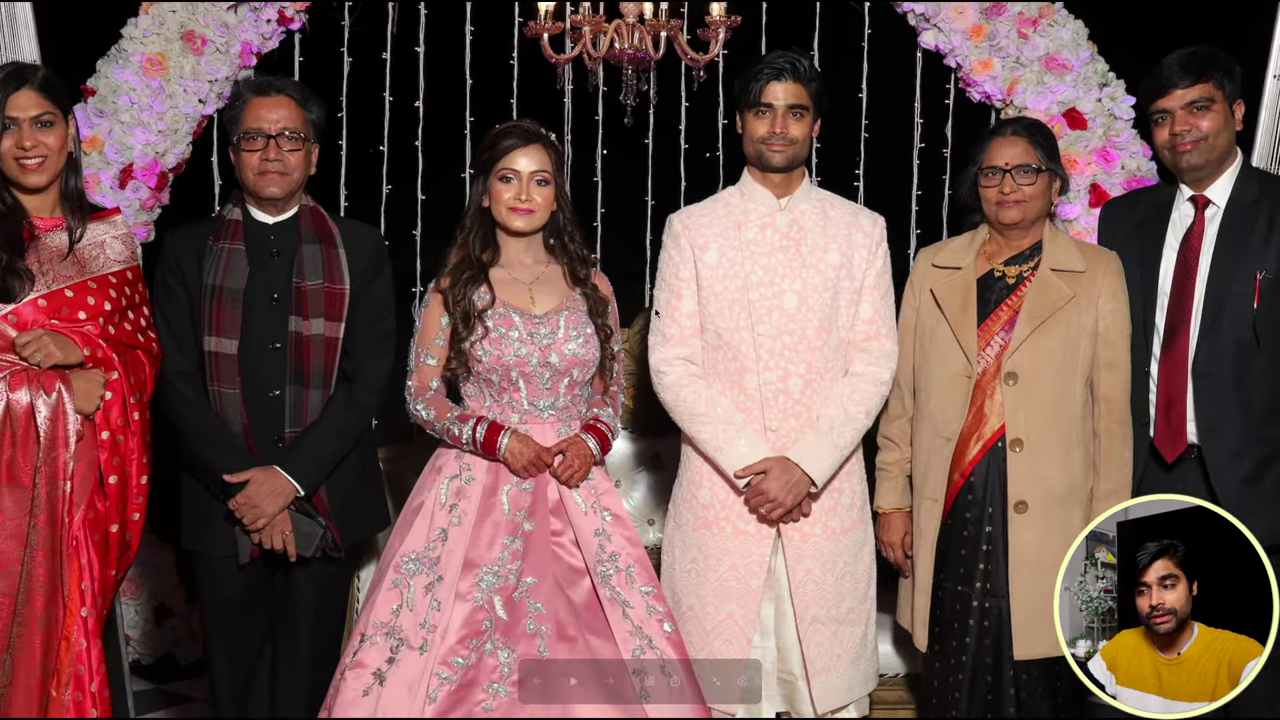
{"action": "key", "text": "Right"}
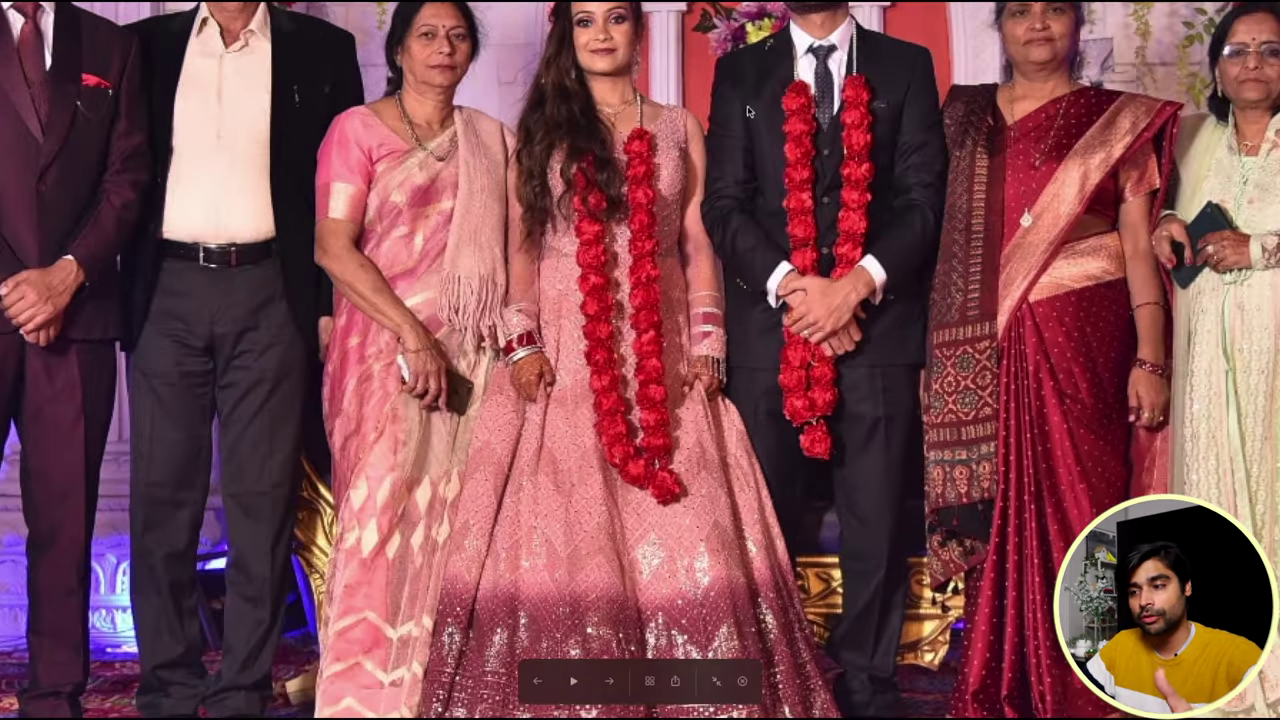
{"action": "key", "text": "Right"}
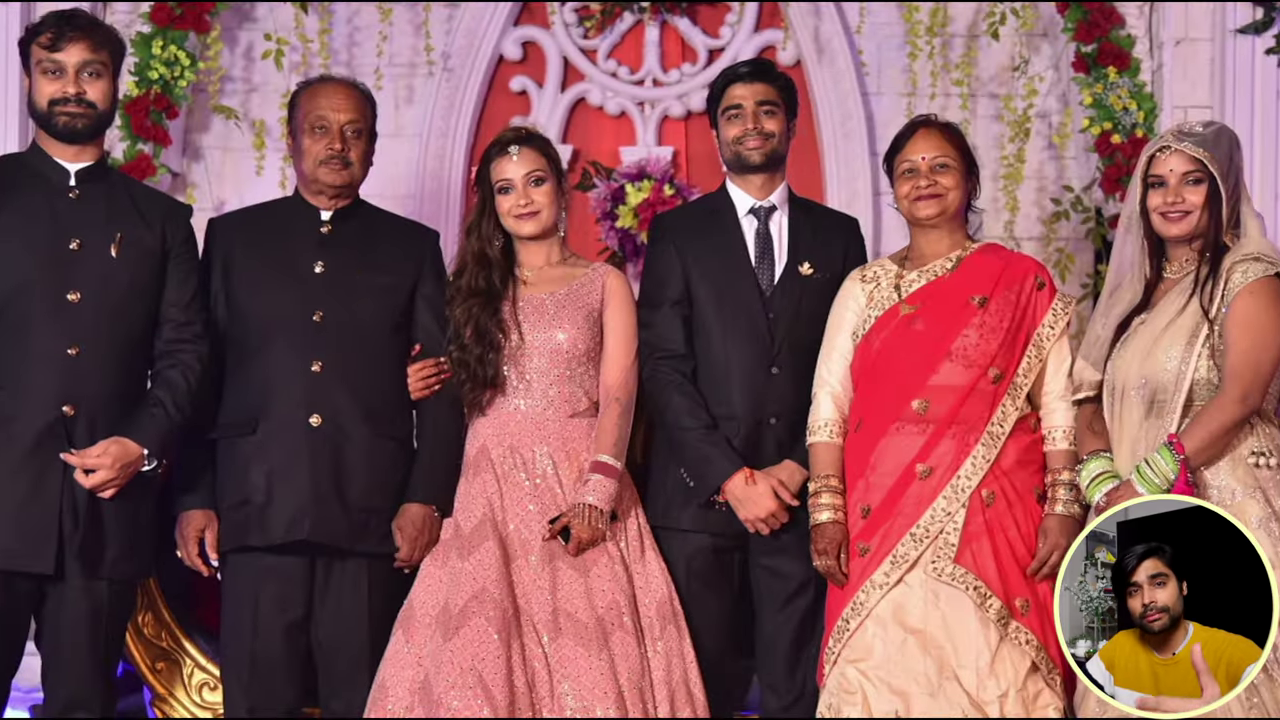
{"action": "key", "text": "Right"}
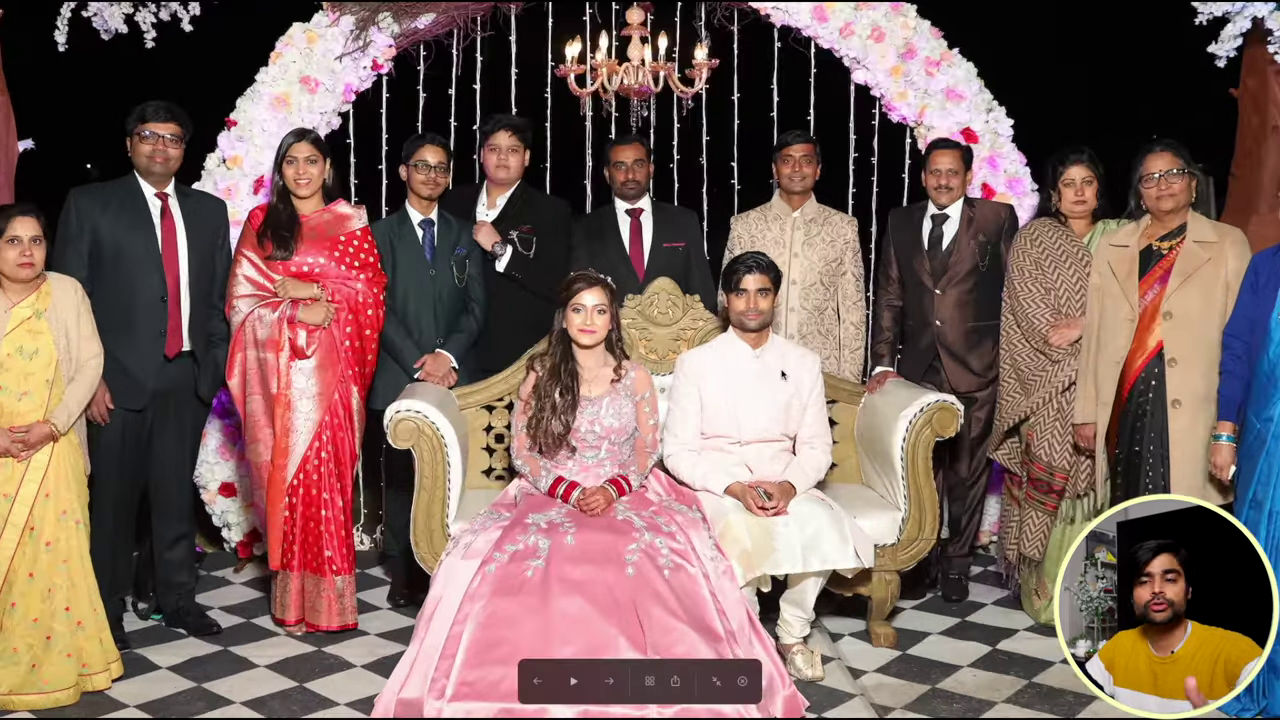
{"action": "key", "text": "Right"}
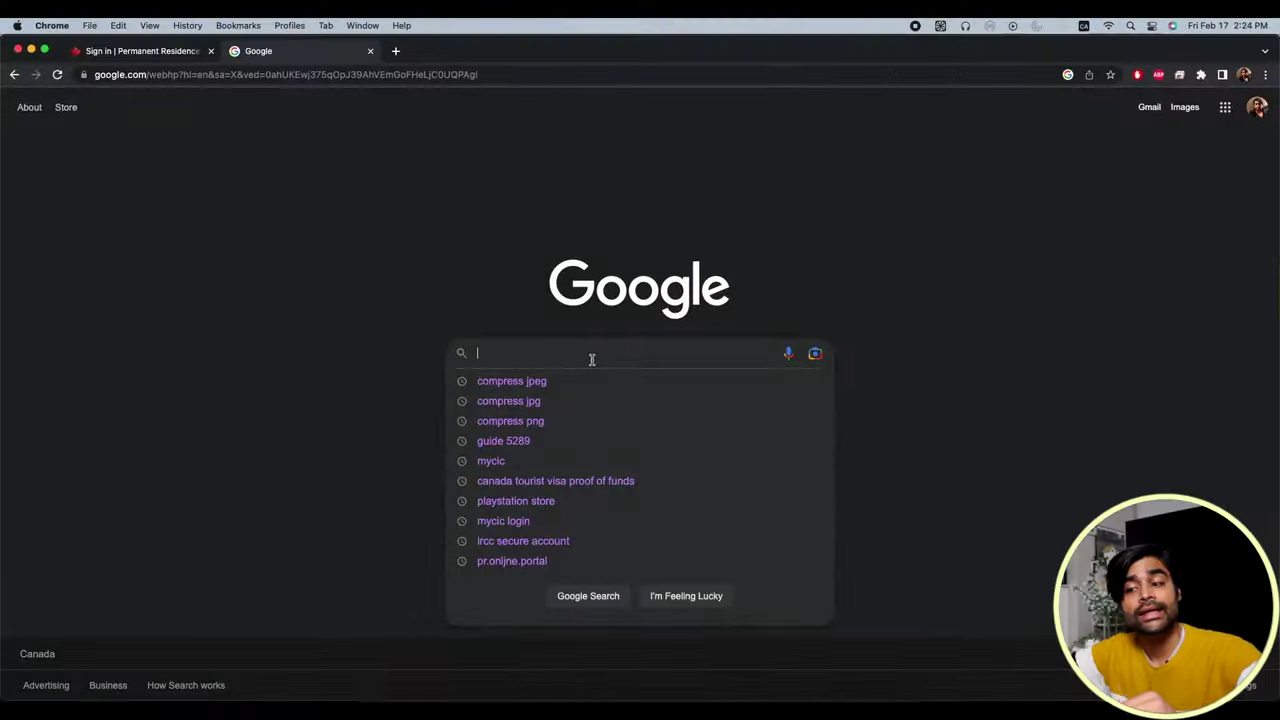
- Search Google for 'compress jpeg' and open the compressjpeg.com result
{"action": "type", "text": "compress jpe"}
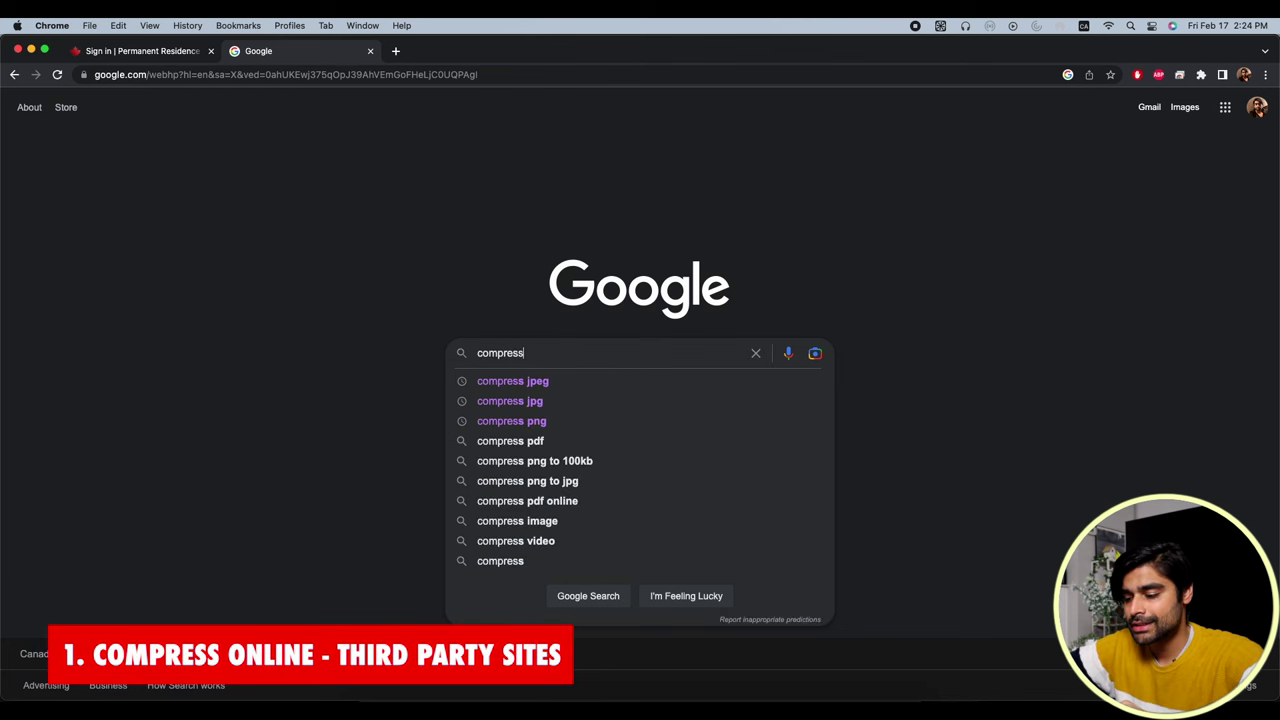
{"action": "type", "text": "g"}
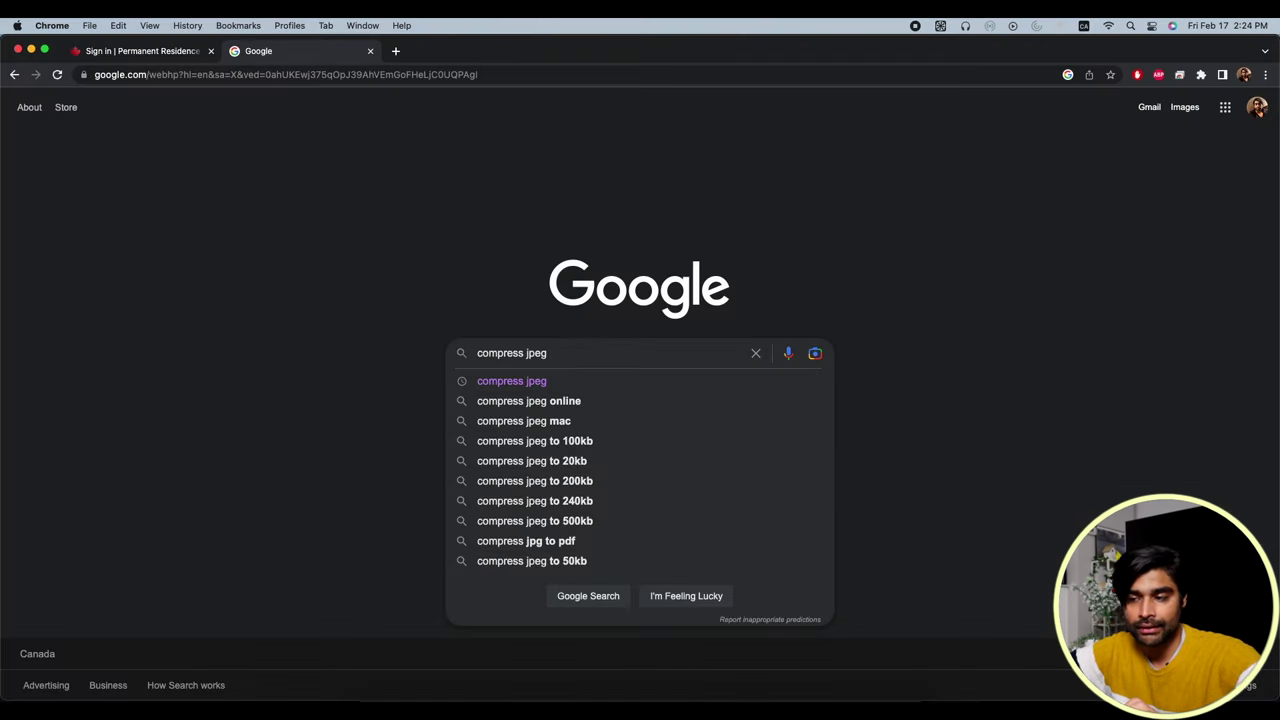
{"action": "key", "text": "Return"}
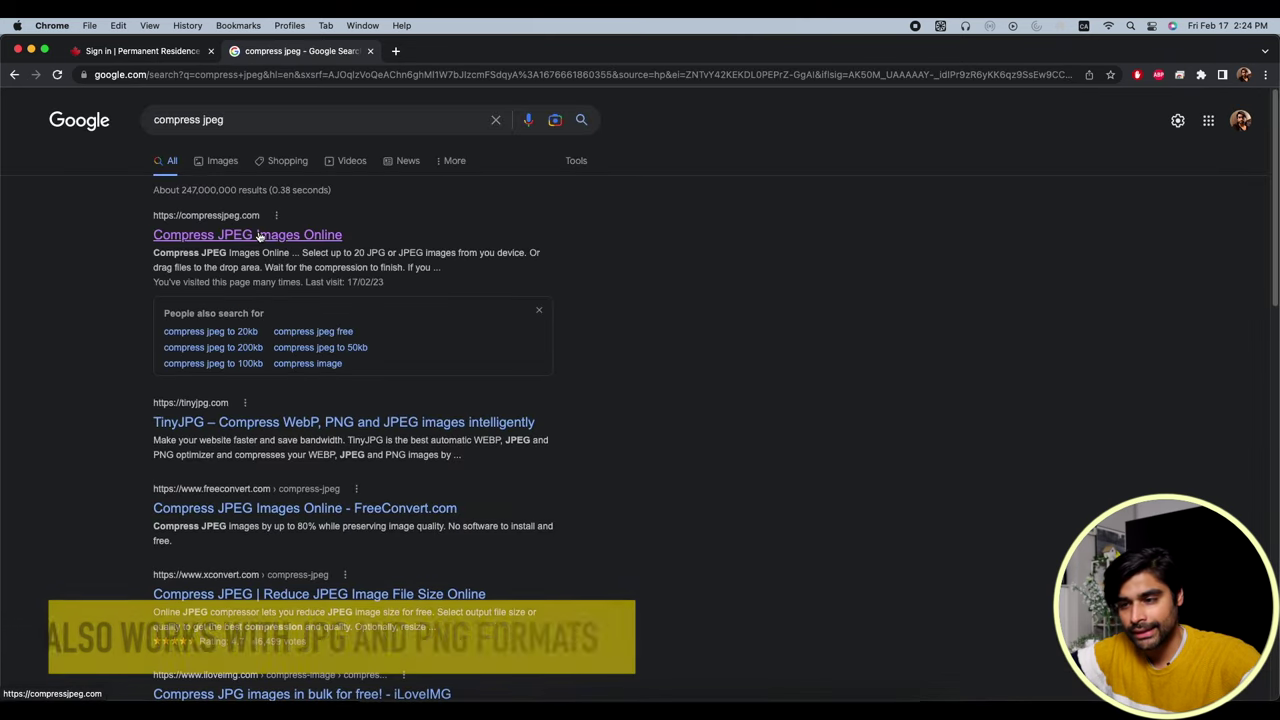
{"action": "left_click", "coordinate": [302, 238]}
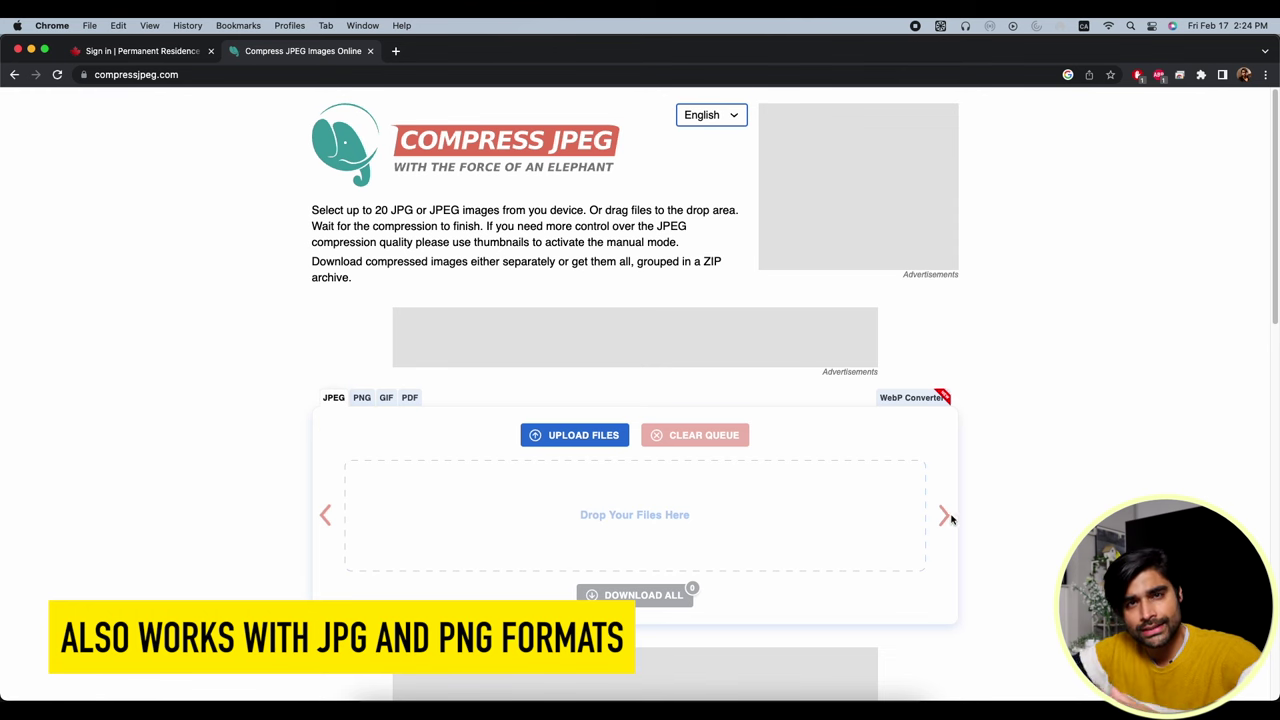
- Compress Engagement 2.JPG on compressjpeg.com, then download and open the results zip
{"action": "scroll", "coordinate": [946, 516], "scroll_direction": "down", "scroll_amount": 3}
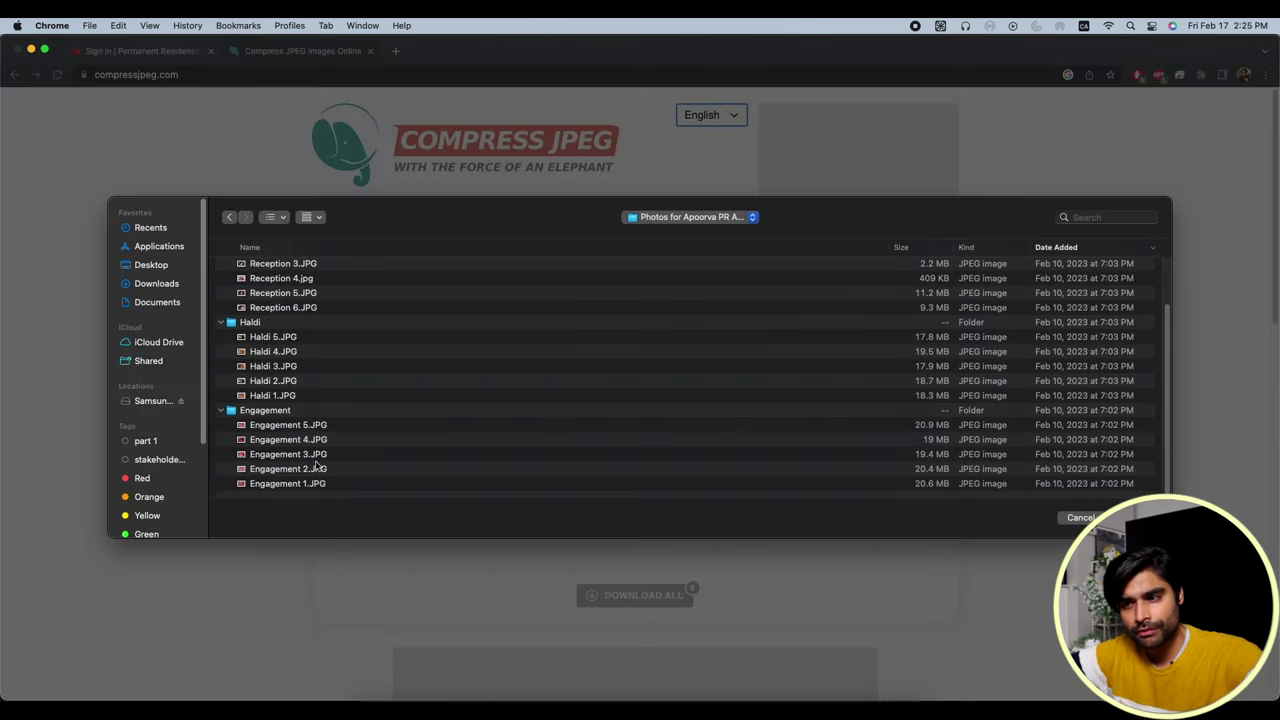
{"action": "left_click", "coordinate": [298, 470]}
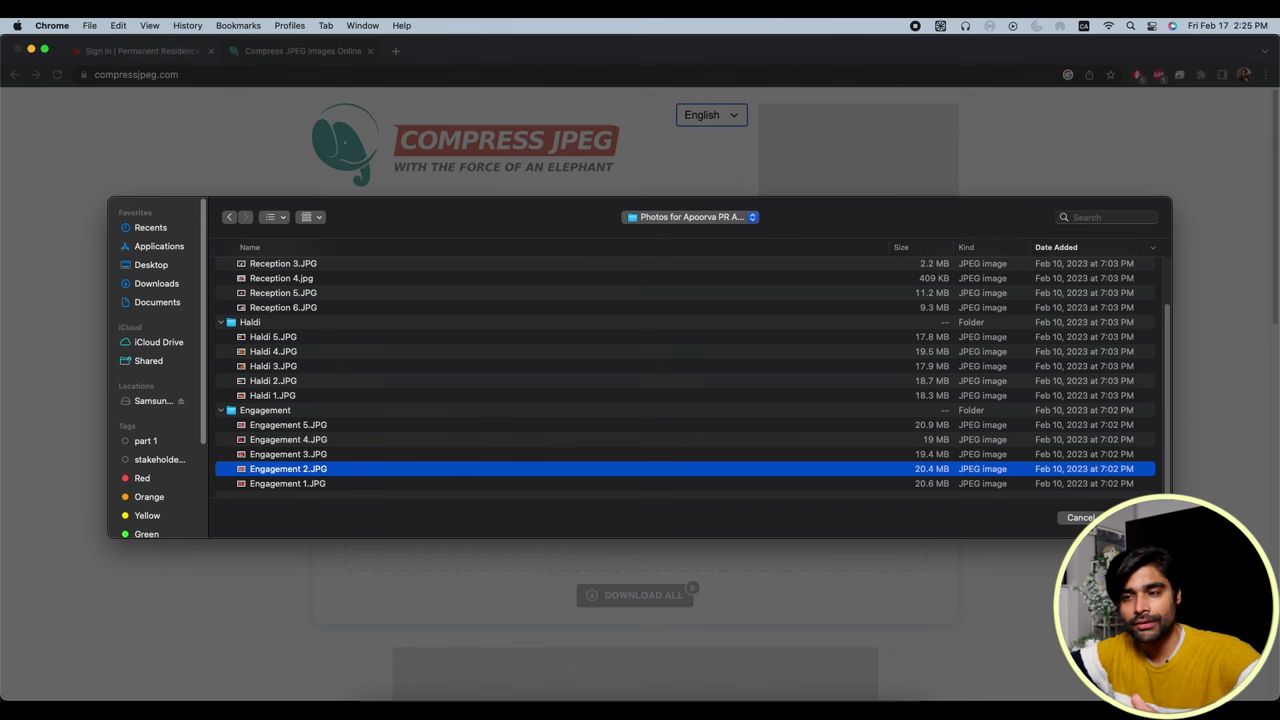
{"action": "key", "text": "Return"}
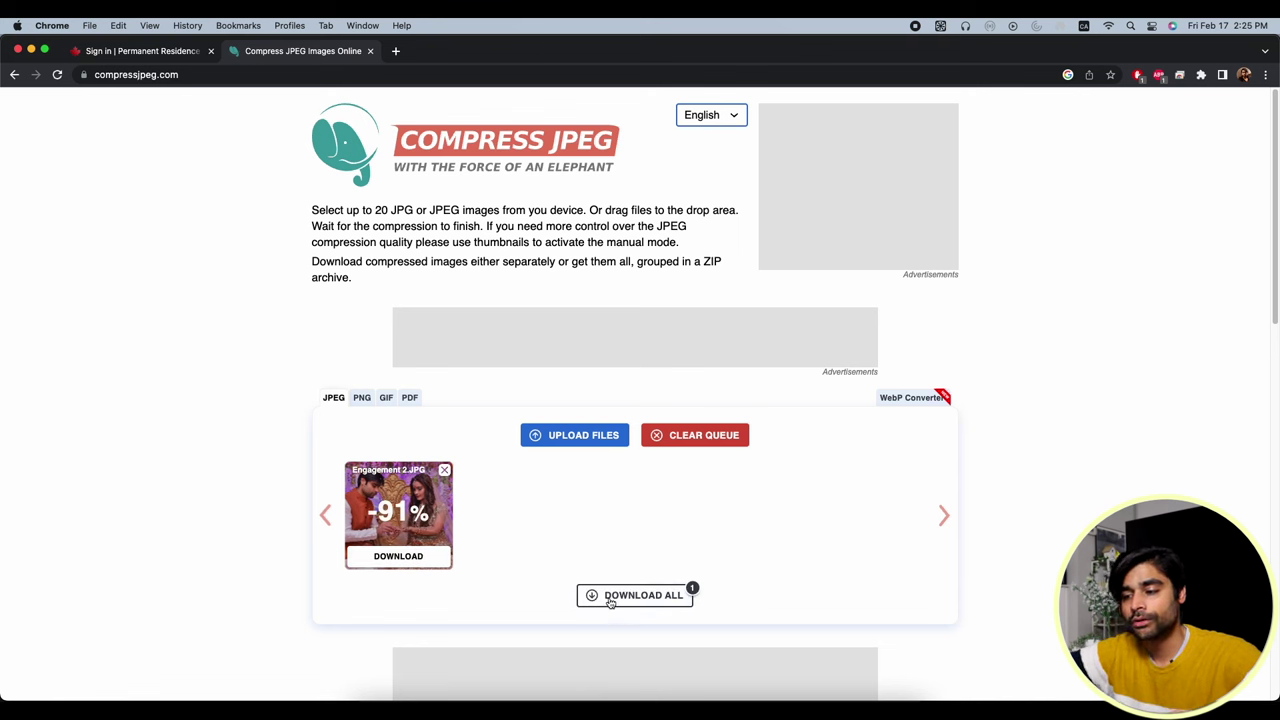
{"action": "left_click", "coordinate": [611, 598]}
{"action": "left_click", "coordinate": [137, 690]}
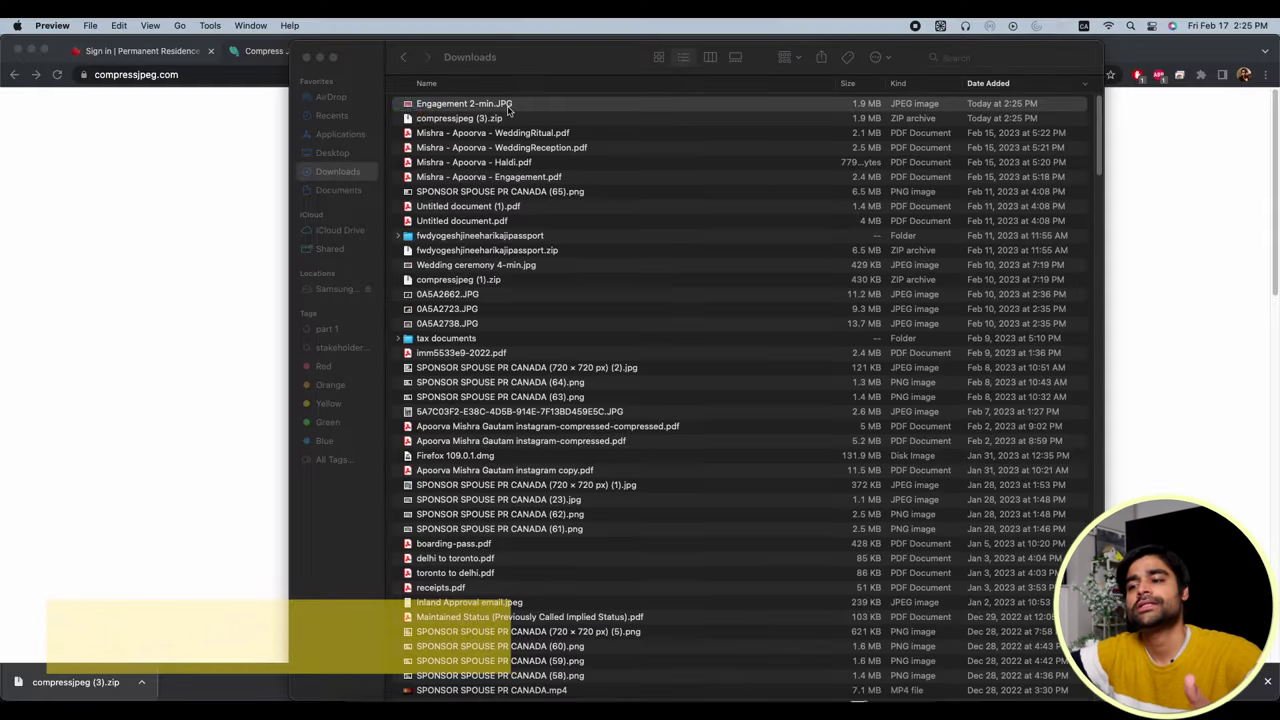
- Open the 1.9 MB Engagement 2-min.JPG from Downloads to view it
{"action": "double_click", "coordinate": [222, 136]}
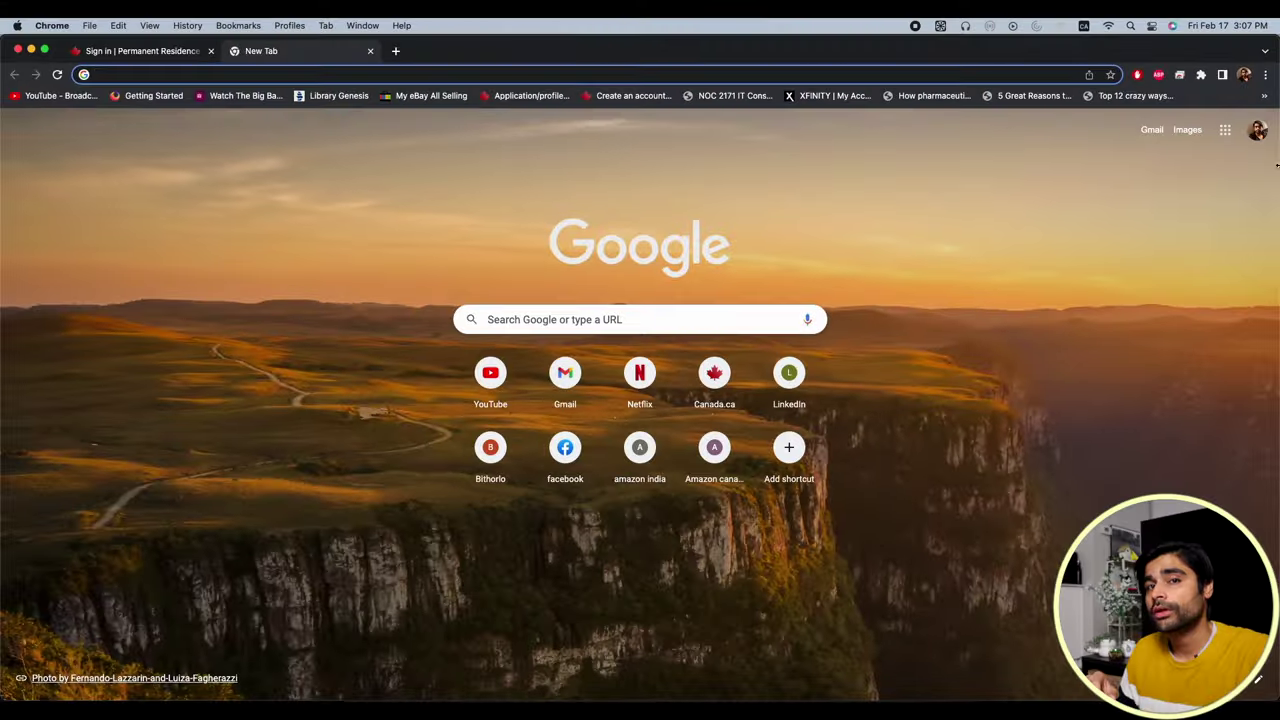
- Go to Google Drive and create a new blank Google Docs document
{"action": "left_click", "coordinate": [1227, 133]}
{"action": "left_click", "coordinate": [1105, 316]}
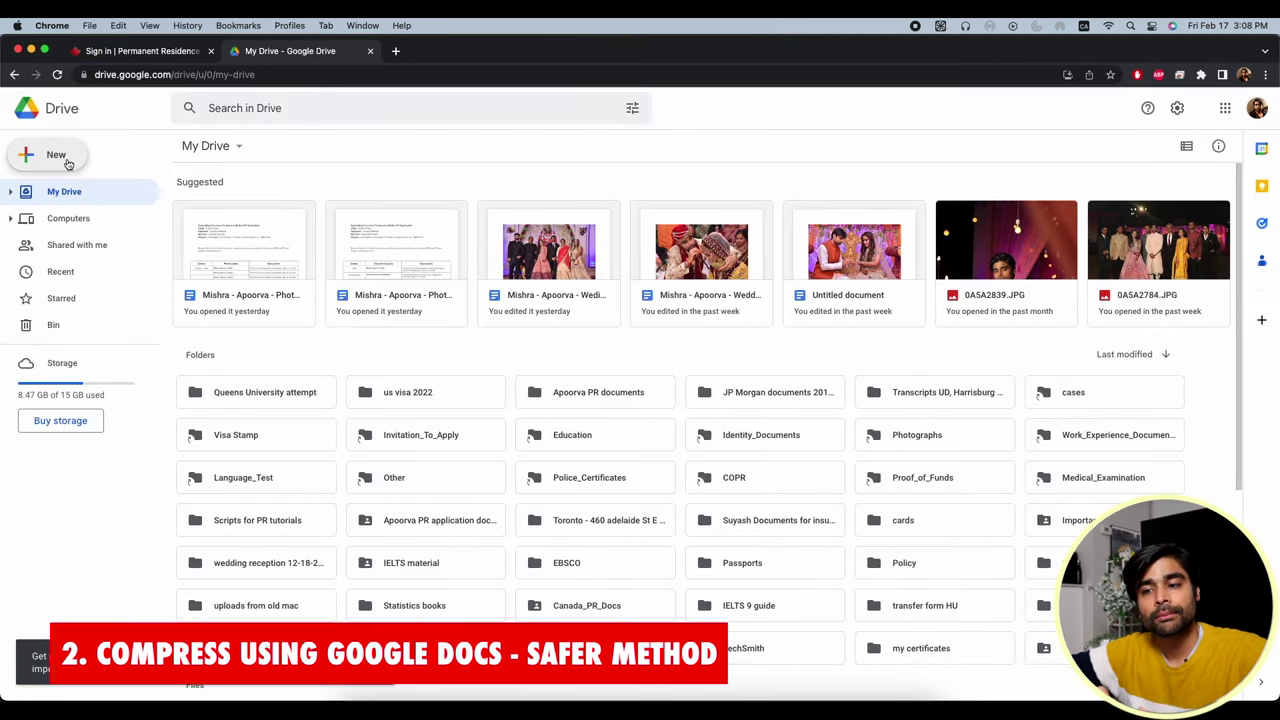
{"action": "left_click", "coordinate": [55, 155]}
{"action": "left_click", "coordinate": [108, 250]}
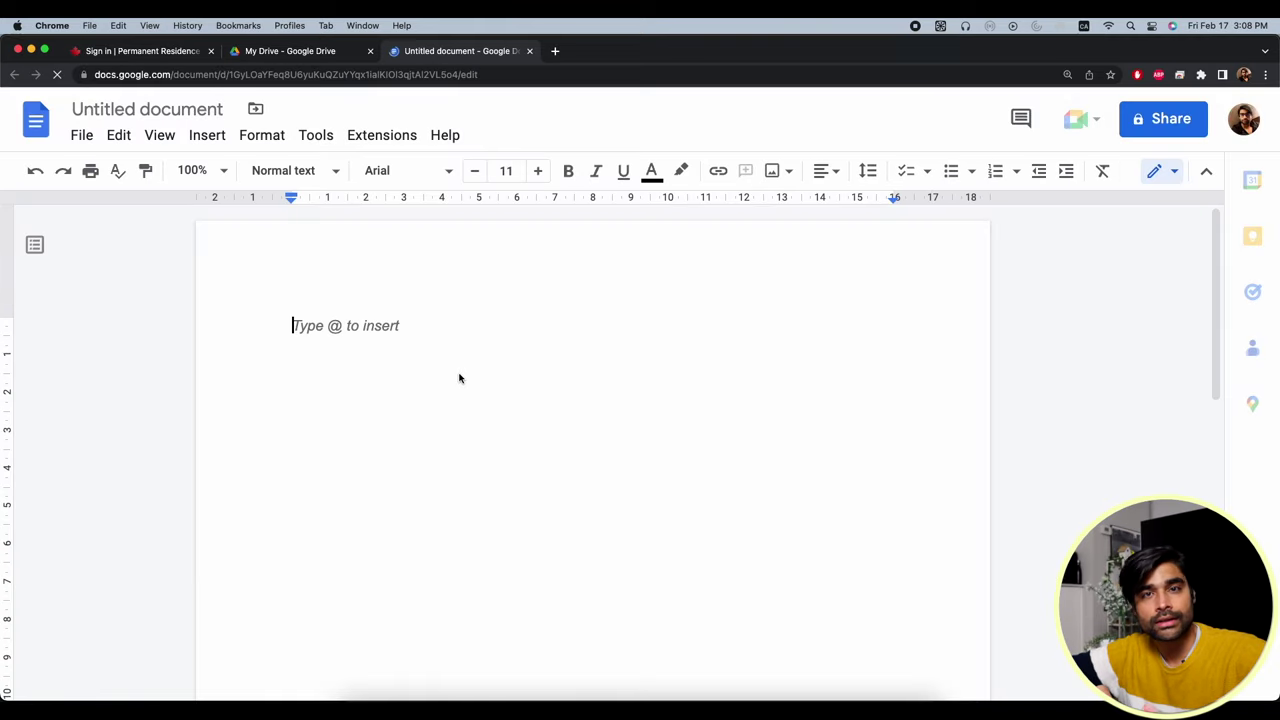
- Insert the Engagement 2.JPG photo into the document, uploaded from the computer
{"action": "left_click", "coordinate": [208, 136]}
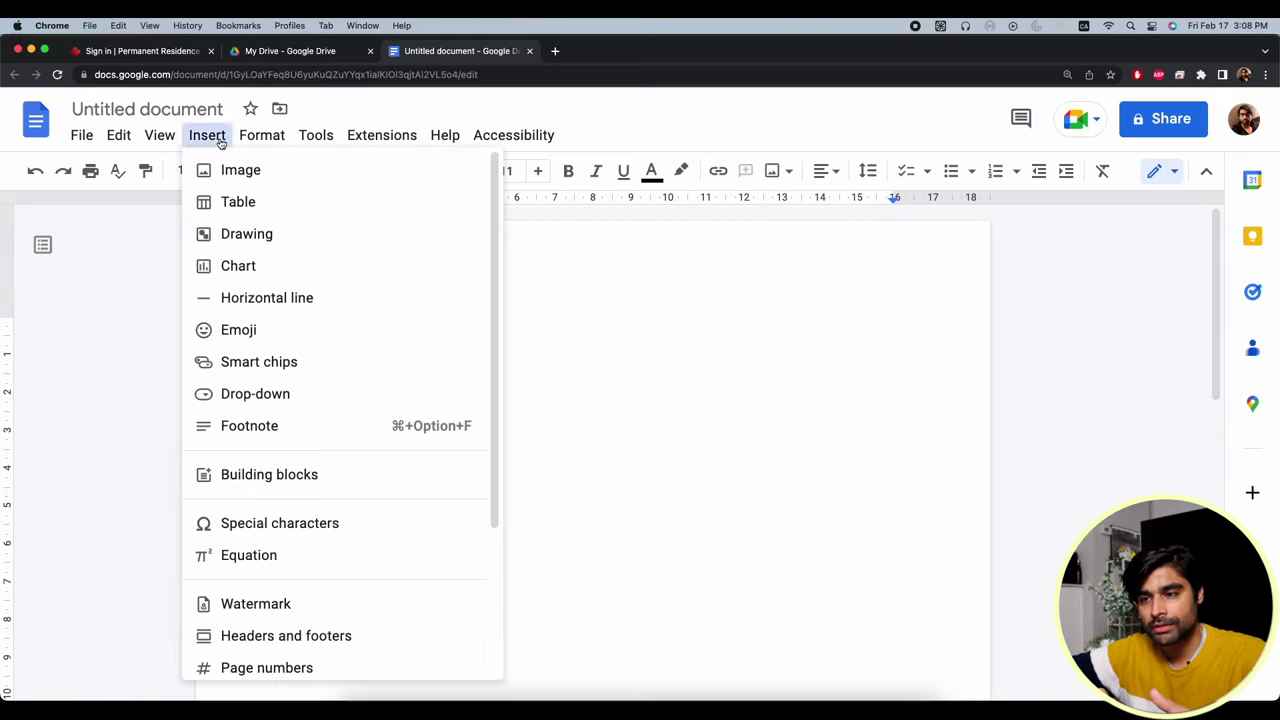
{"action": "mouse_move", "coordinate": [253, 172]}
{"action": "left_click", "coordinate": [566, 176]}
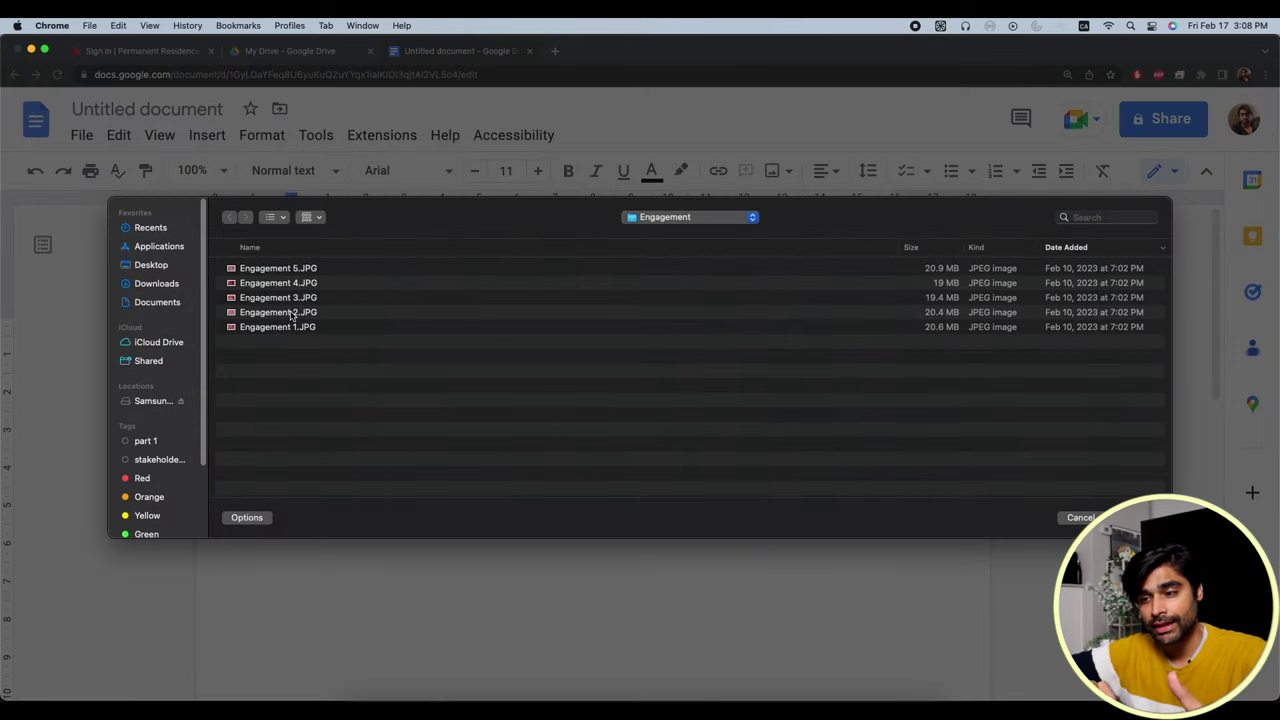
{"action": "left_click", "coordinate": [291, 314]}
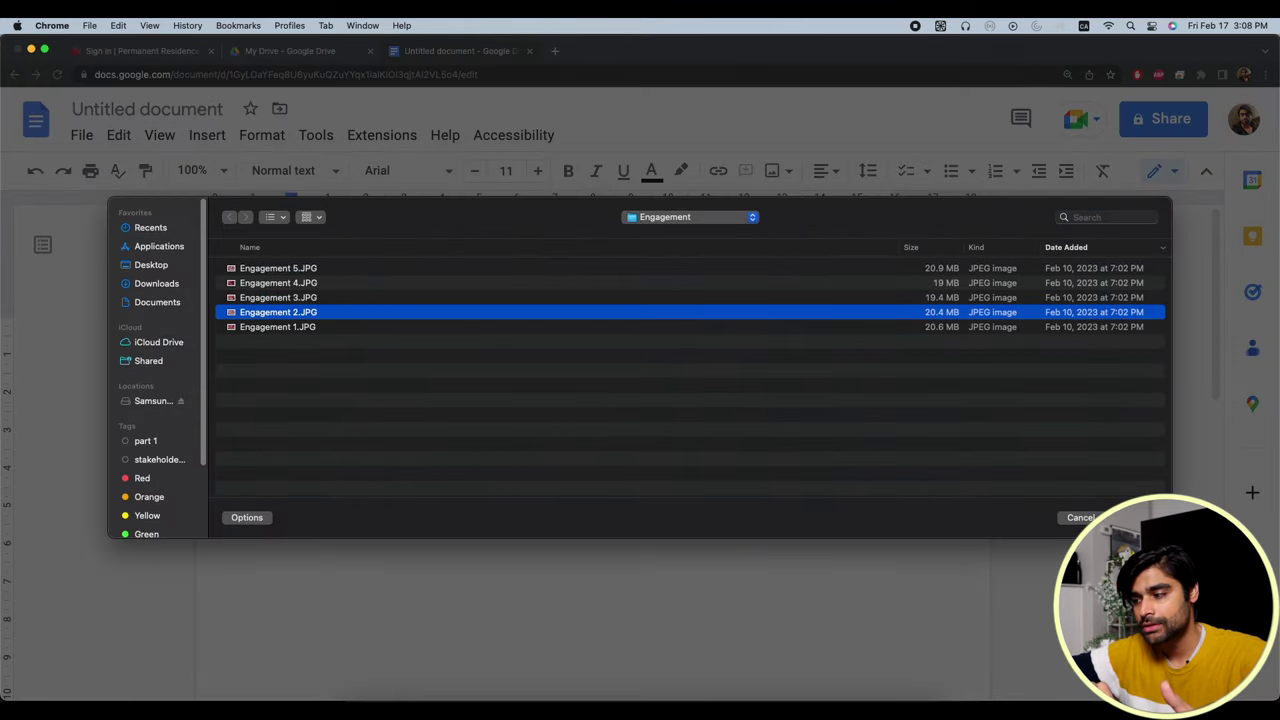
{"action": "key", "text": "Return"}
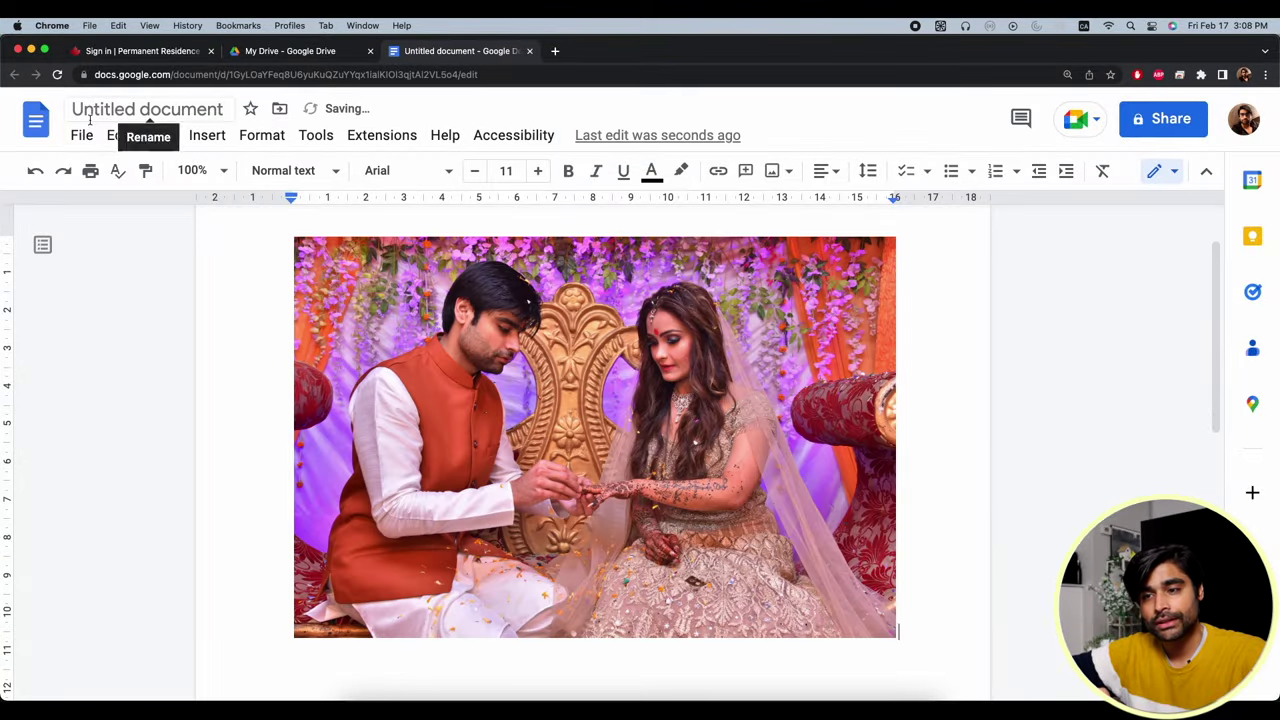
- Download the document as a PDF and show the downloaded file in its folder
{"action": "left_click", "coordinate": [82, 137]}
{"action": "mouse_move", "coordinate": [234, 350]}
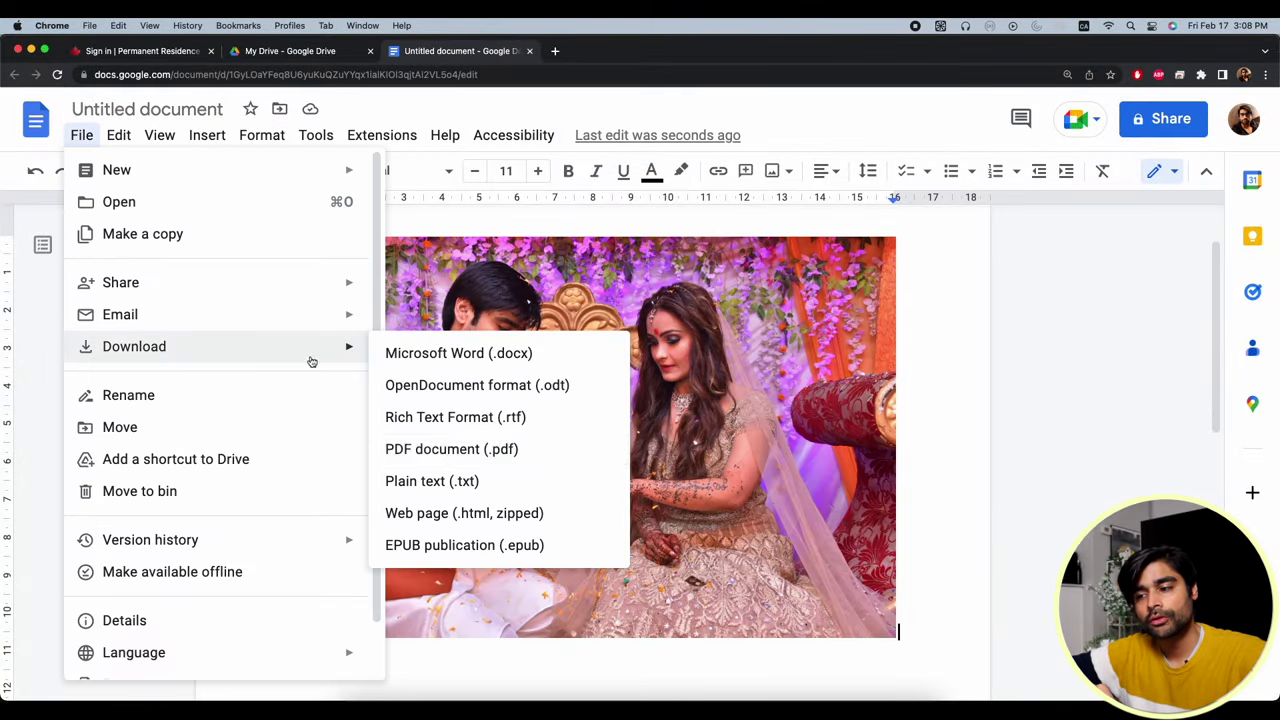
{"action": "left_click", "coordinate": [485, 452]}
{"action": "left_click", "coordinate": [141, 682]}
{"action": "left_click", "coordinate": [168, 670]}
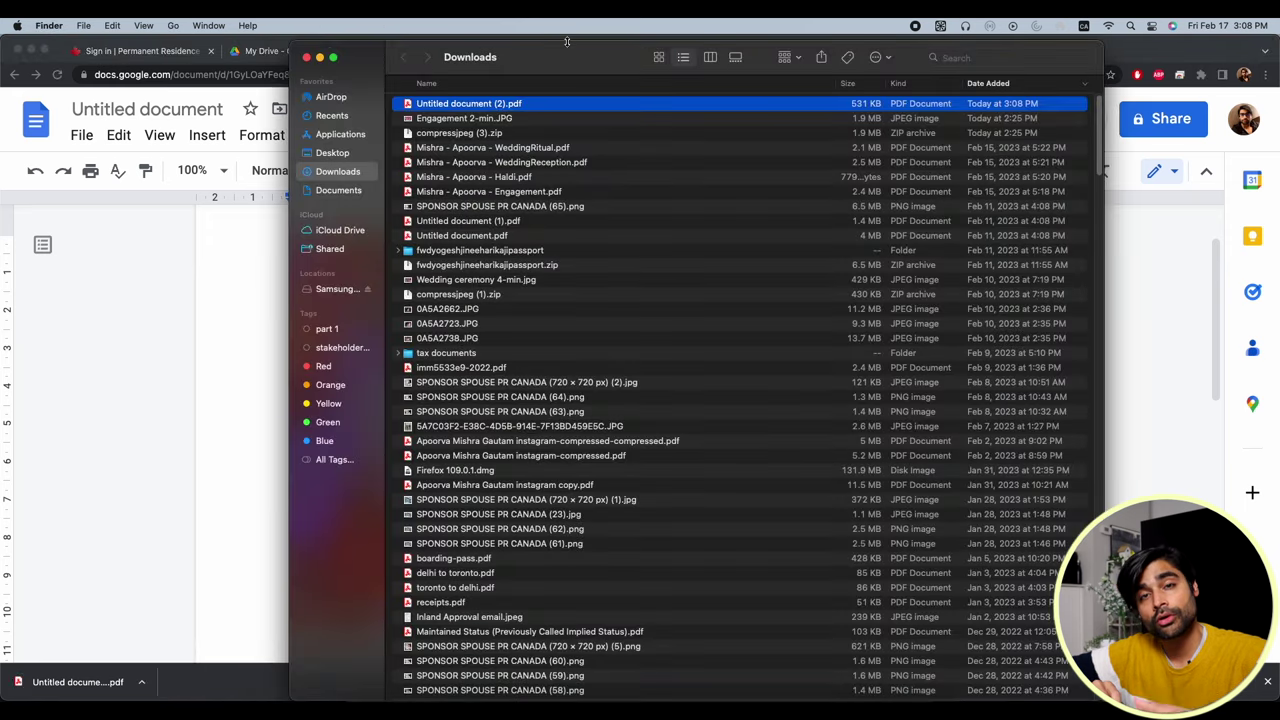
- Reposition the Downloads window and open Untitled document (2).pdf from it
{"action": "left_click_drag", "start_coordinate": [566, 52], "coordinate": [516, 154]}
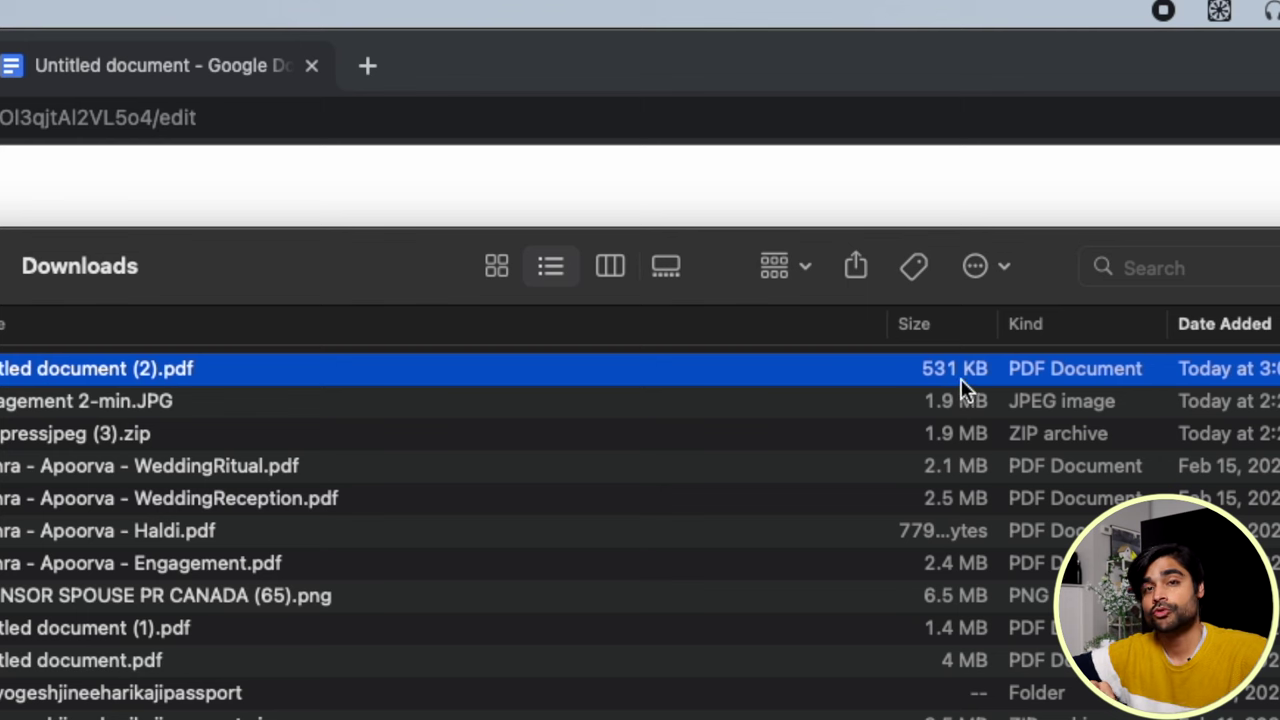
{"action": "double_click", "coordinate": [119, 372]}
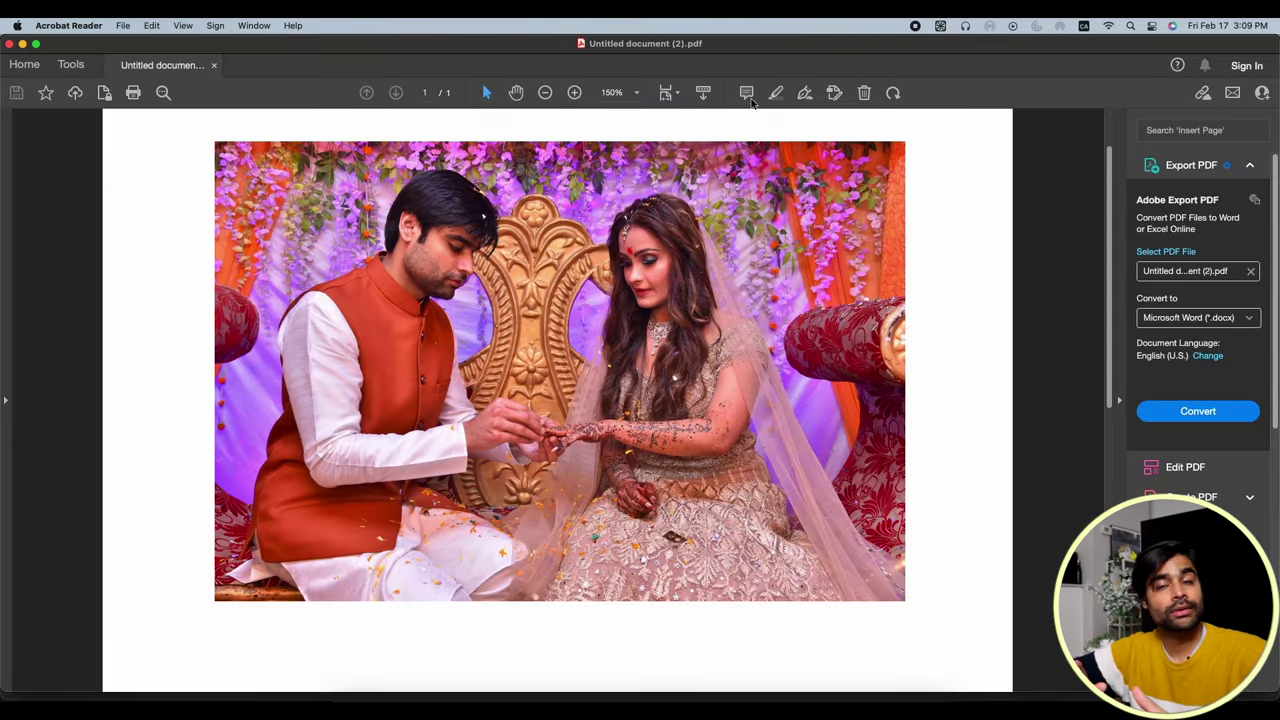
- Zoom into the engagement photo and pan across it to check its sharpness
{"action": "left_click", "coordinate": [574, 92]}
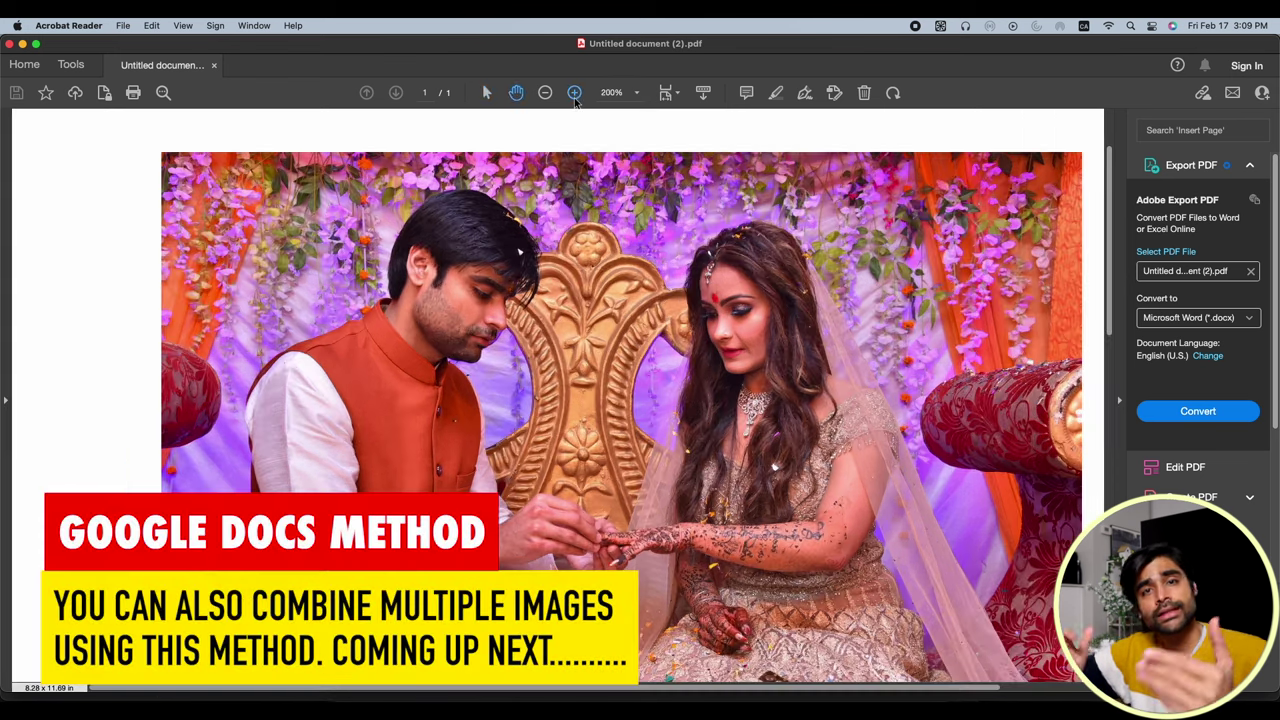
{"action": "scroll", "coordinate": [574, 290], "scroll_direction": "right", "scroll_amount": 3}
{"action": "scroll", "coordinate": [574, 290], "scroll_direction": "down", "scroll_amount": 2}
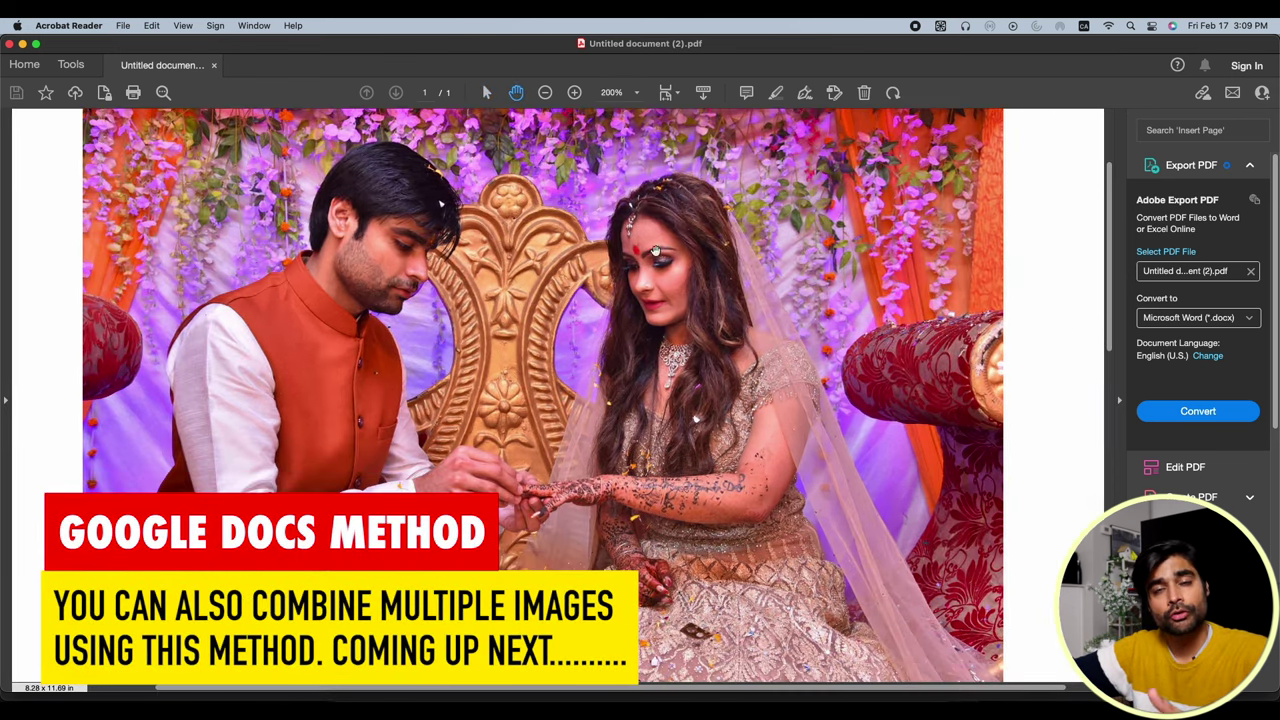
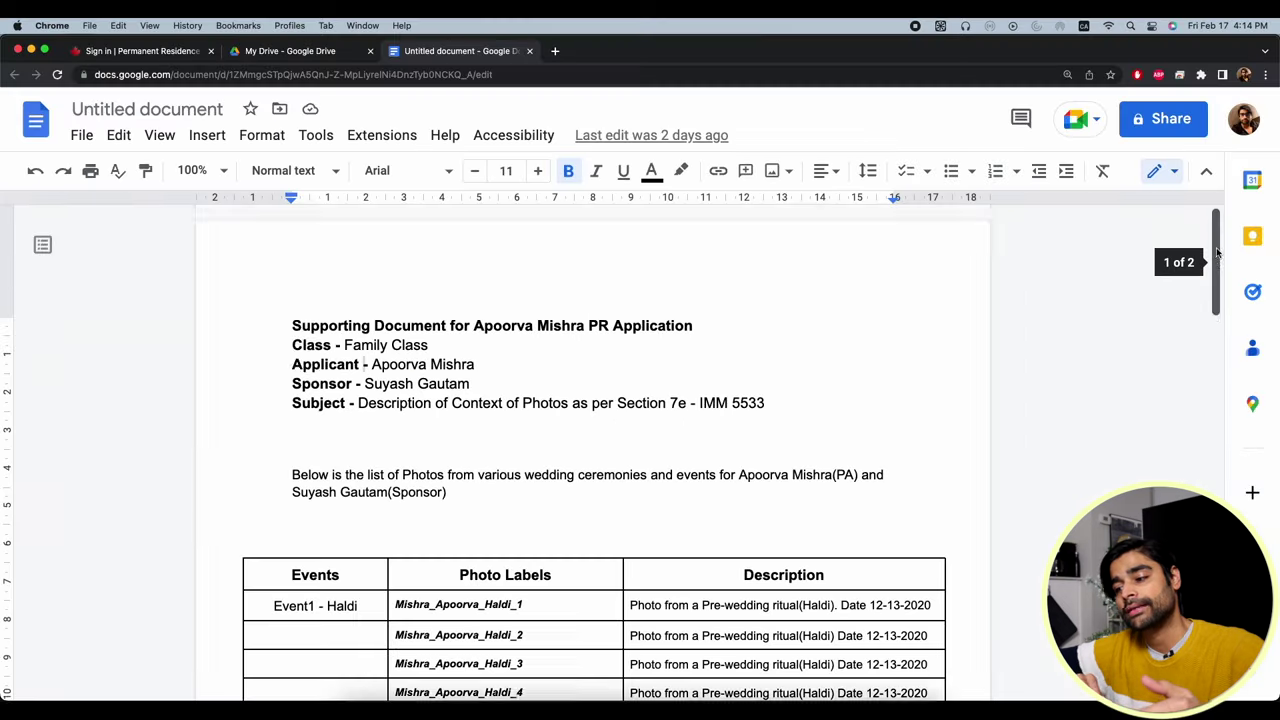
{"action": "scroll", "coordinate": [1200, 313], "scroll_direction": "down", "scroll_amount": 5}
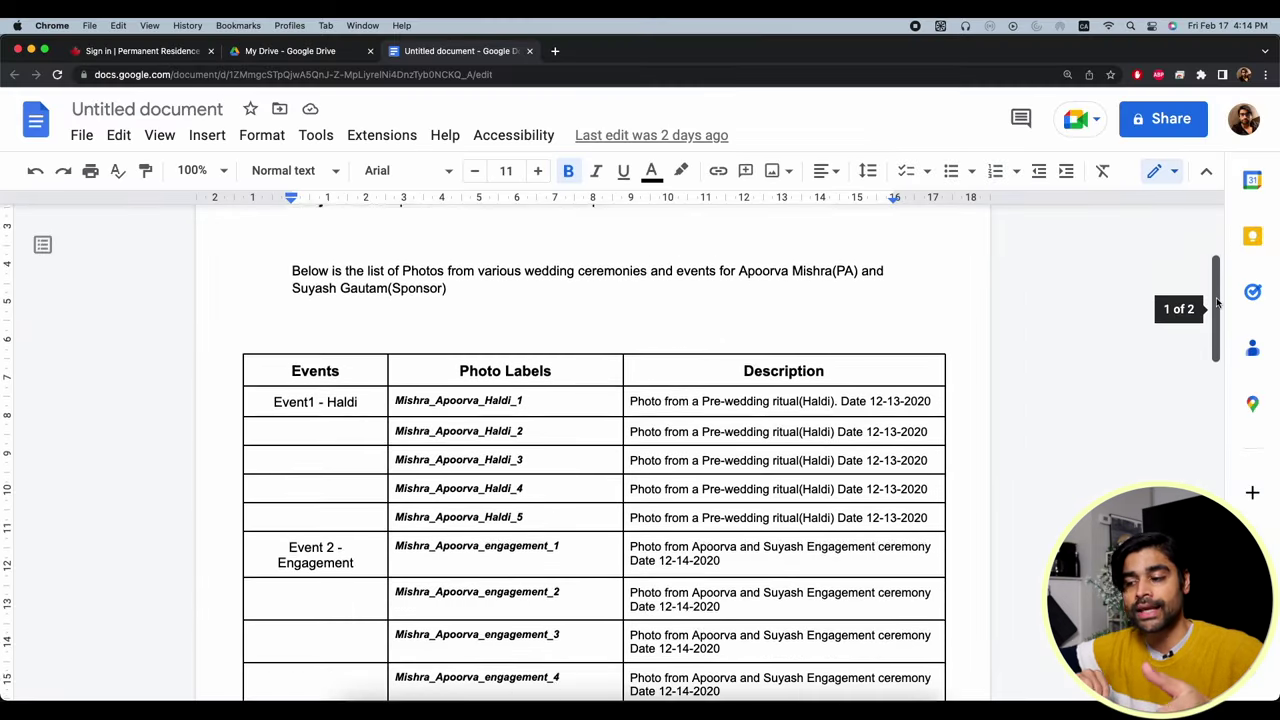
{"action": "left_click", "coordinate": [198, 139]}
{"action": "mouse_move", "coordinate": [314, 206]}
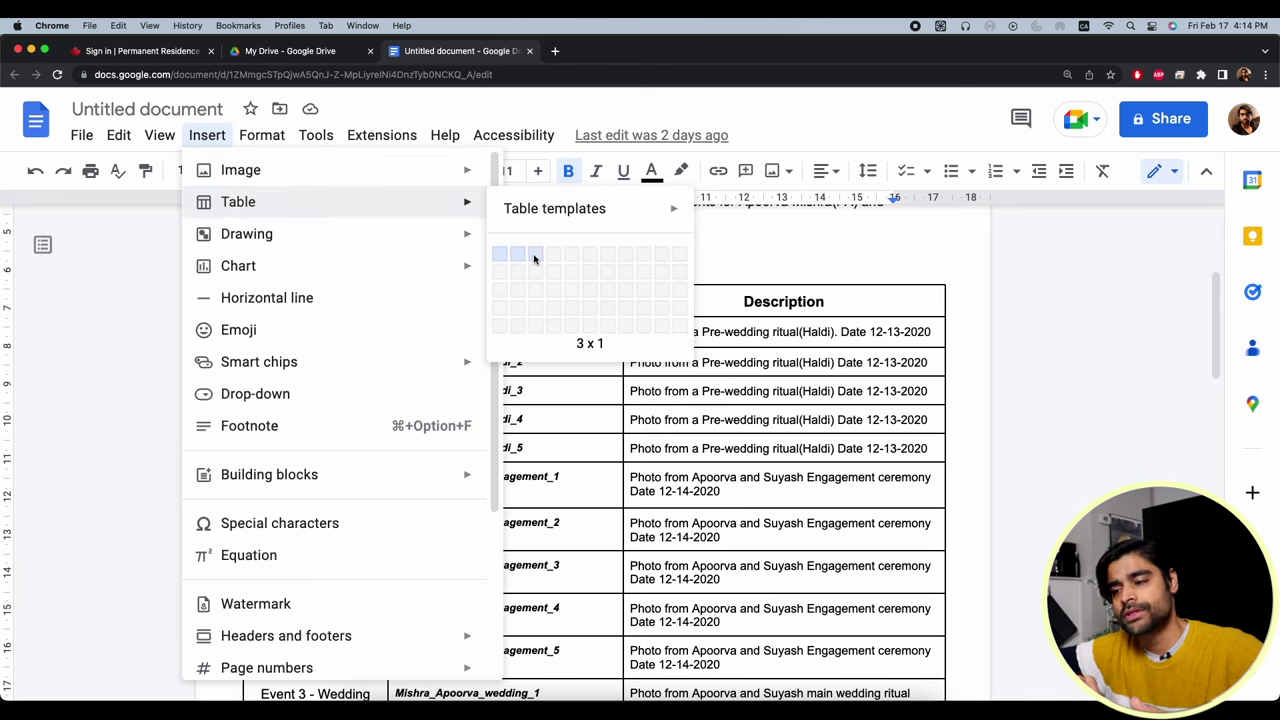
{"action": "left_click", "coordinate": [497, 330]}
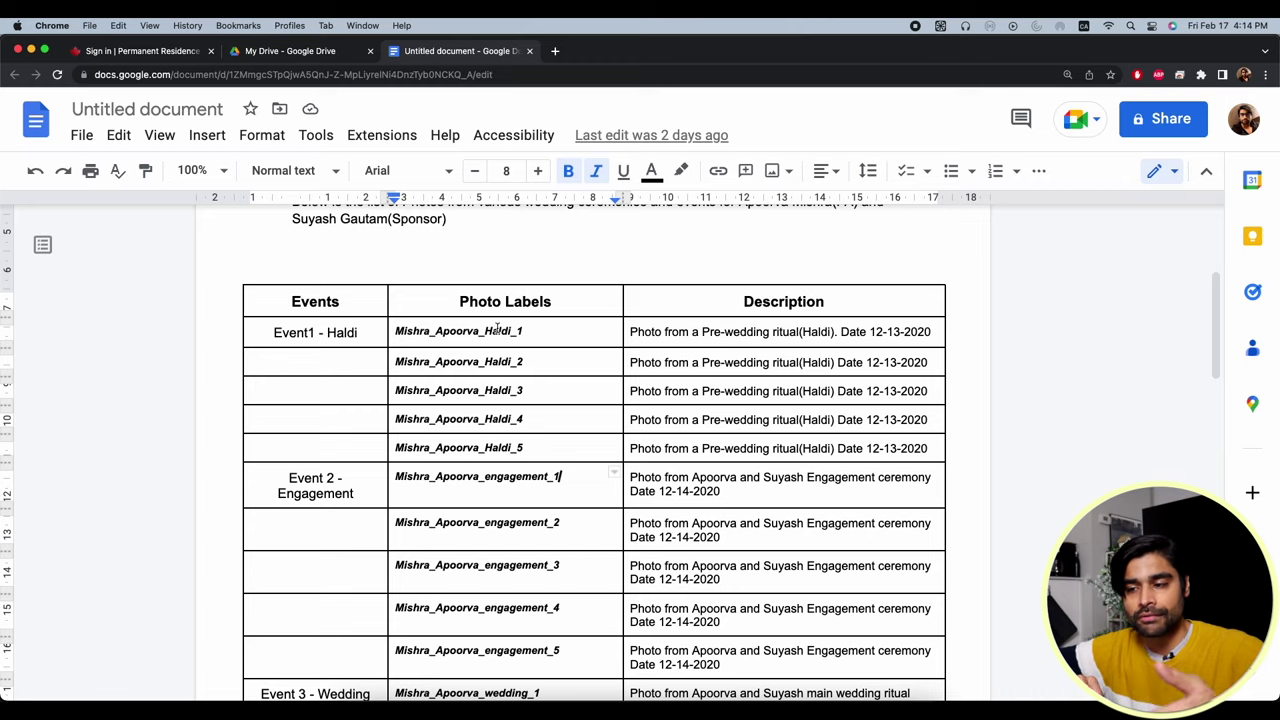
{"action": "scroll", "coordinate": [1218, 340], "scroll_direction": "up", "scroll_amount": 1}
{"action": "scroll", "coordinate": [1218, 352], "scroll_direction": "down", "scroll_amount": 3}
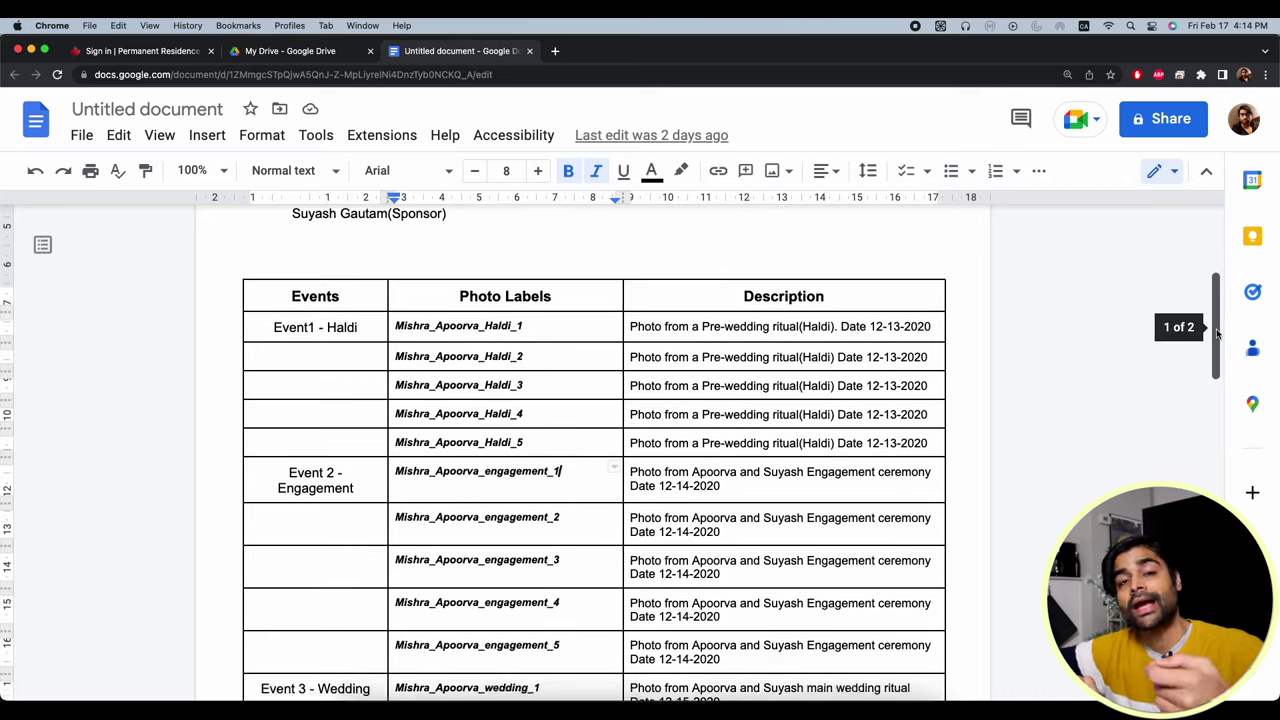
{"action": "left_click_drag", "start_coordinate": [1218, 352], "coordinate": [1216, 388]}
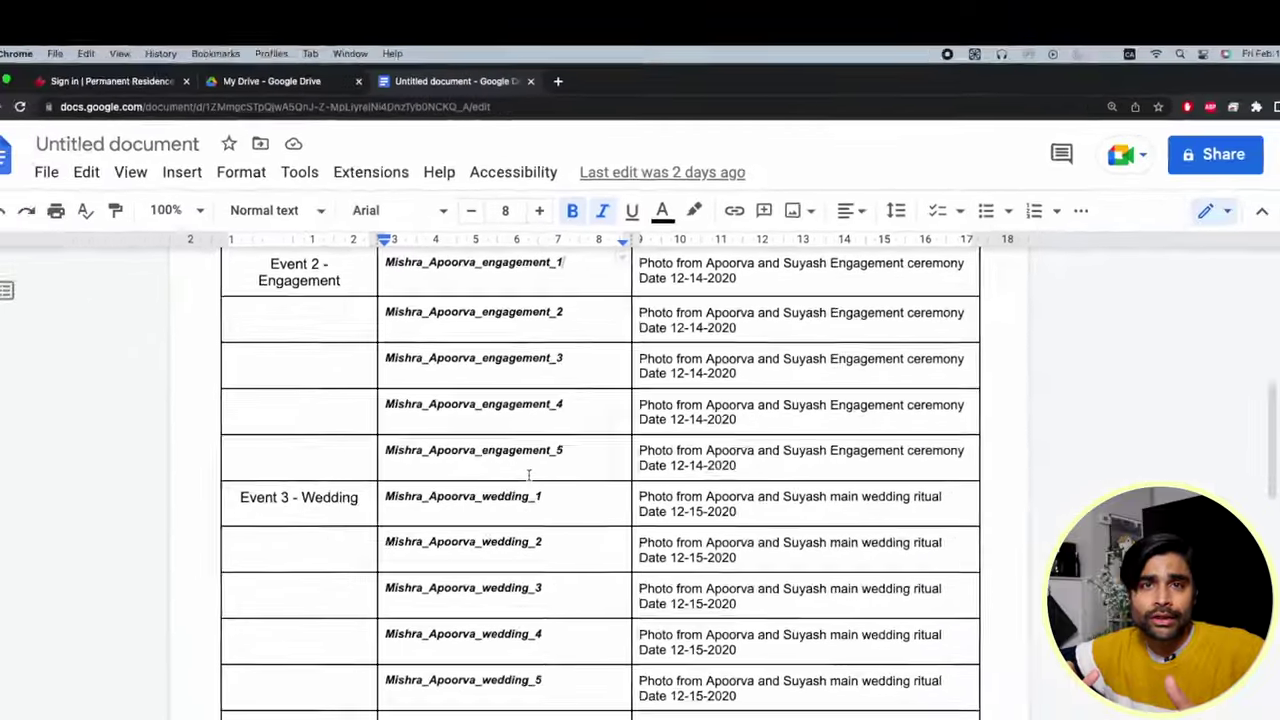
{"action": "scroll", "coordinate": [1215, 375], "scroll_direction": "up", "scroll_amount": 1}
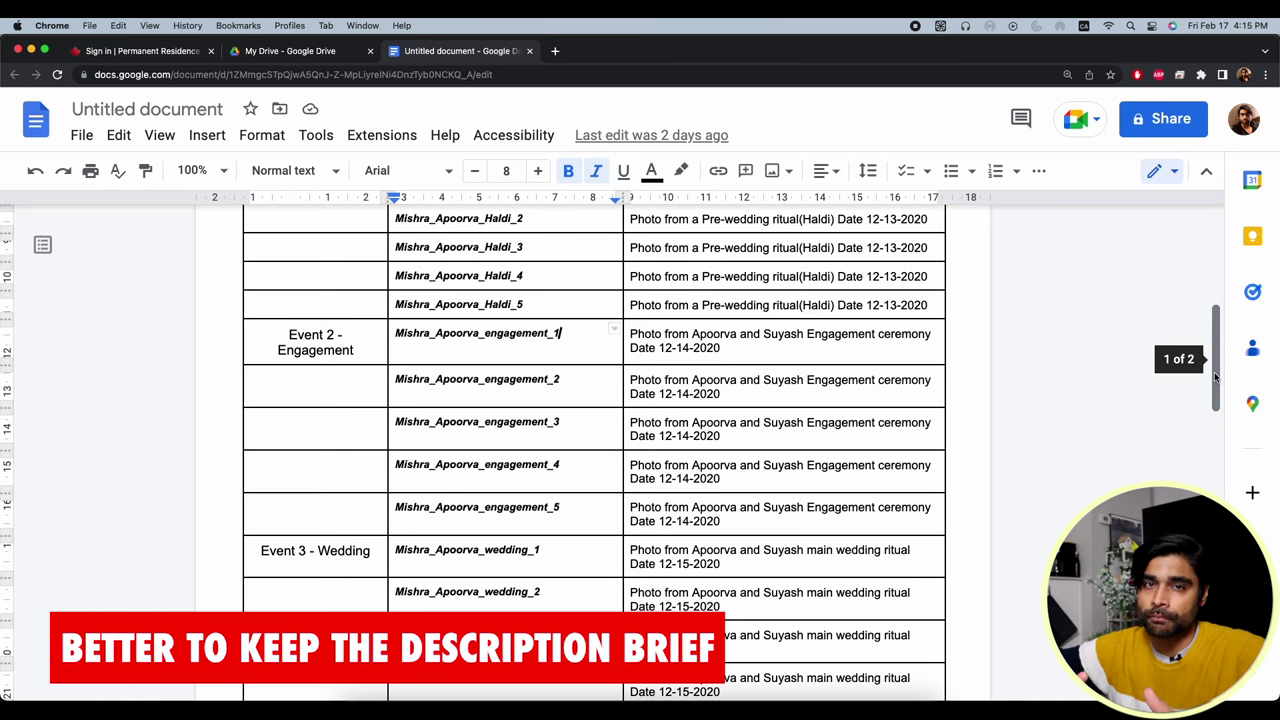
- Retitle the document with the applicant's surname, first name and 'Photos Description'
{"action": "left_click", "coordinate": [143, 109]}
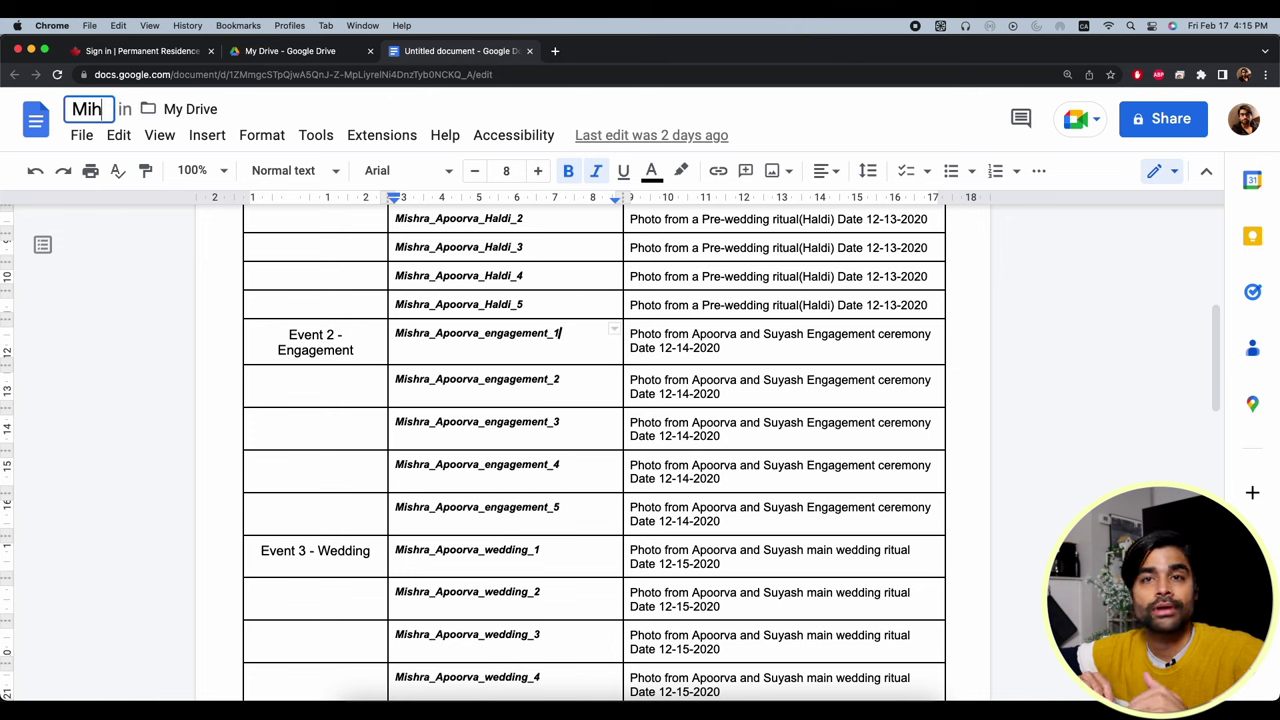
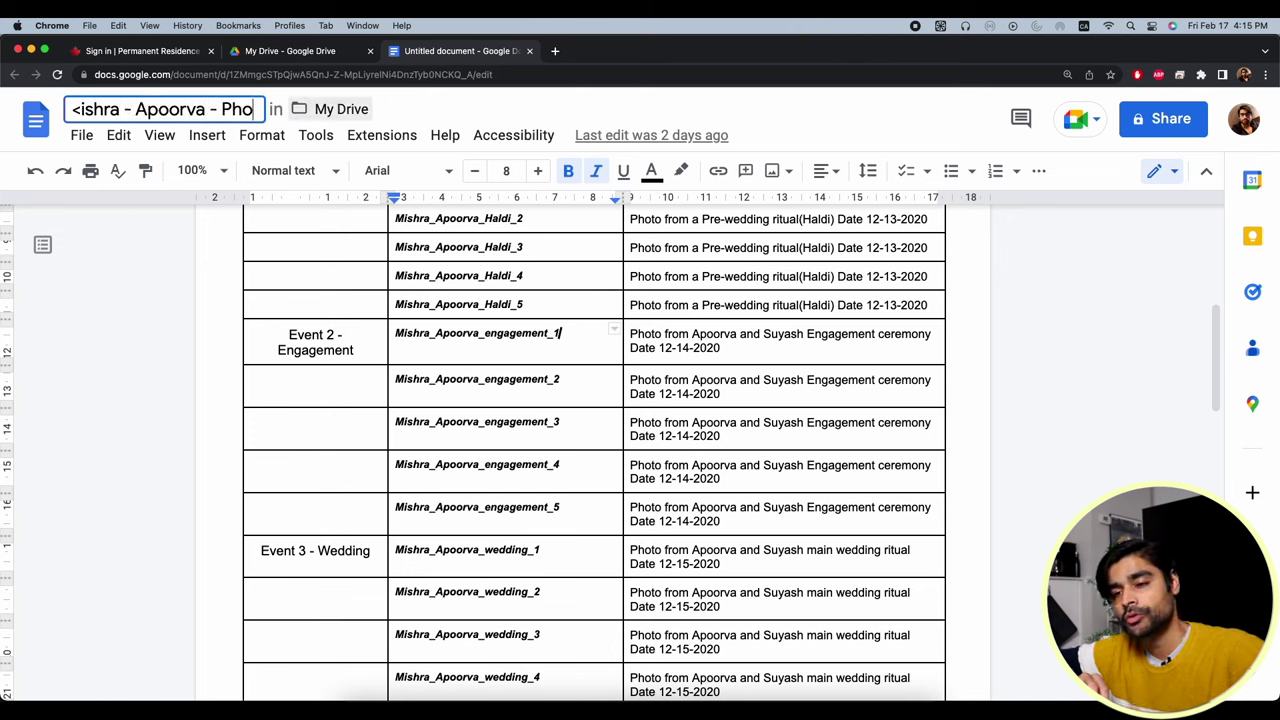
{"action": "type", "text": "tos Description"}
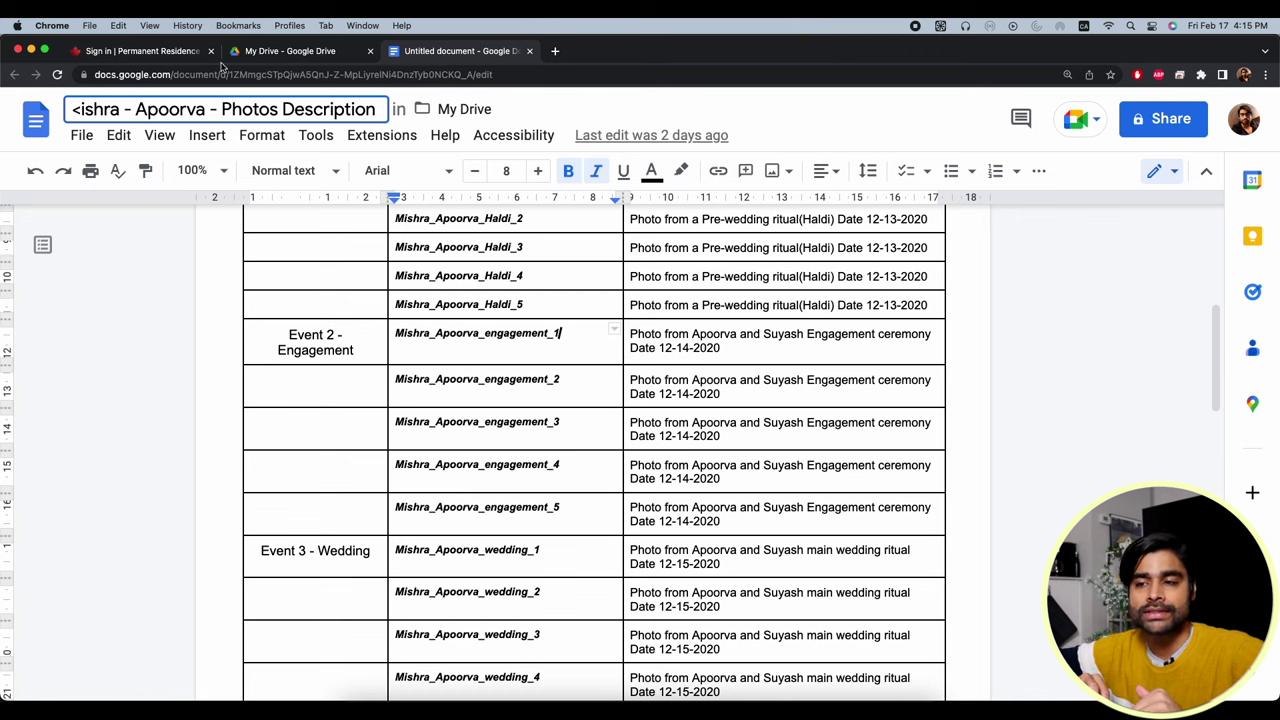
{"action": "key", "text": "super+Left"}
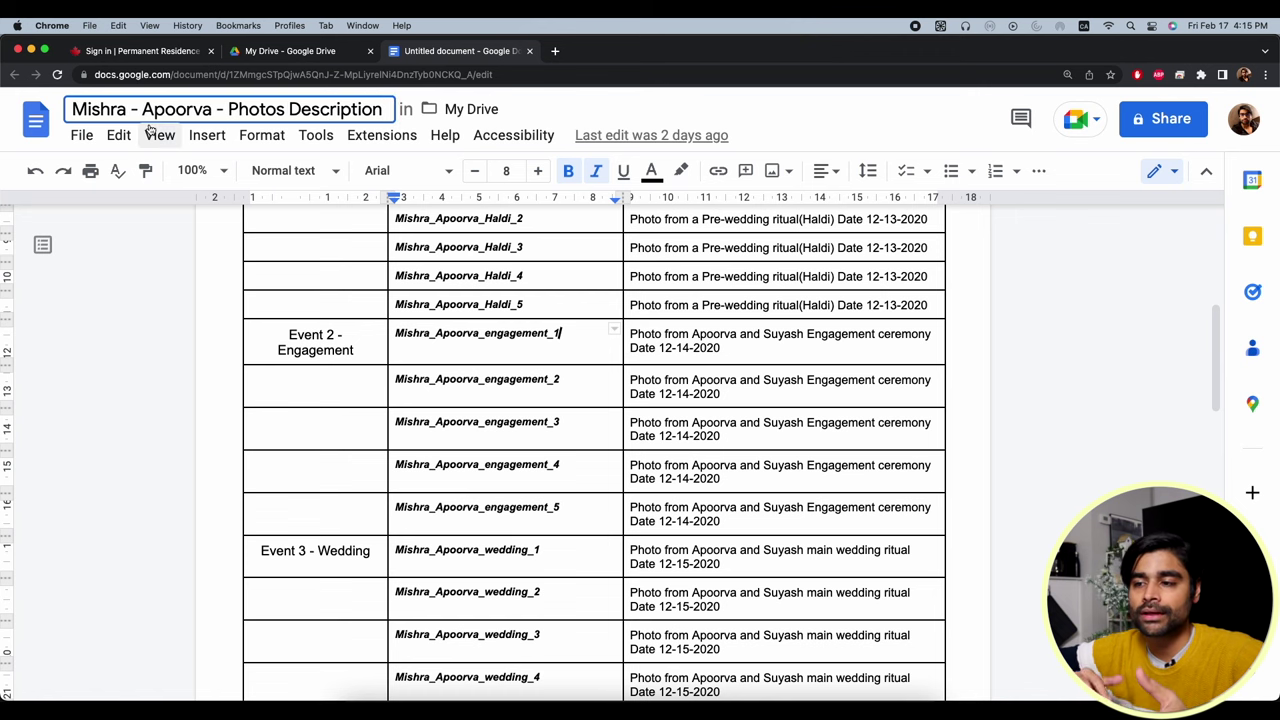
{"action": "left_click", "coordinate": [81, 138]}
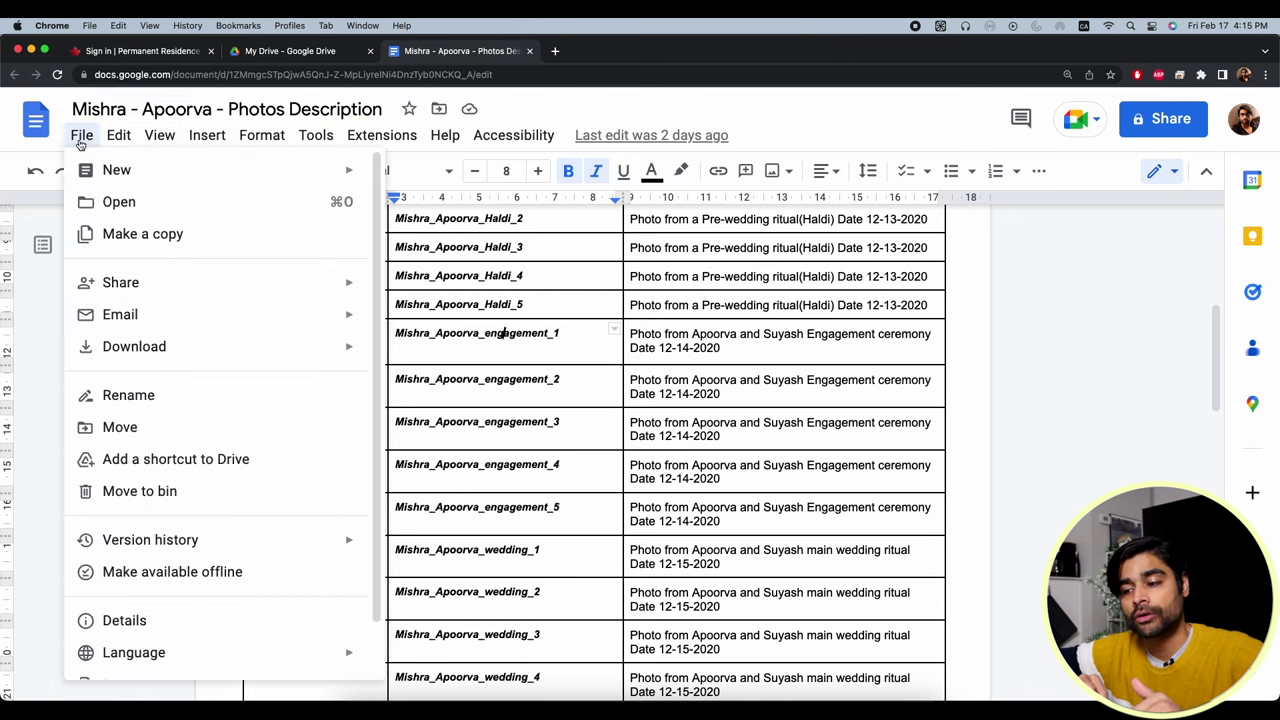
- Download the document as a PDF, then open it from Finder in Acrobat Reader to review it
{"action": "mouse_move", "coordinate": [337, 346]}
{"action": "left_click", "coordinate": [452, 450]}
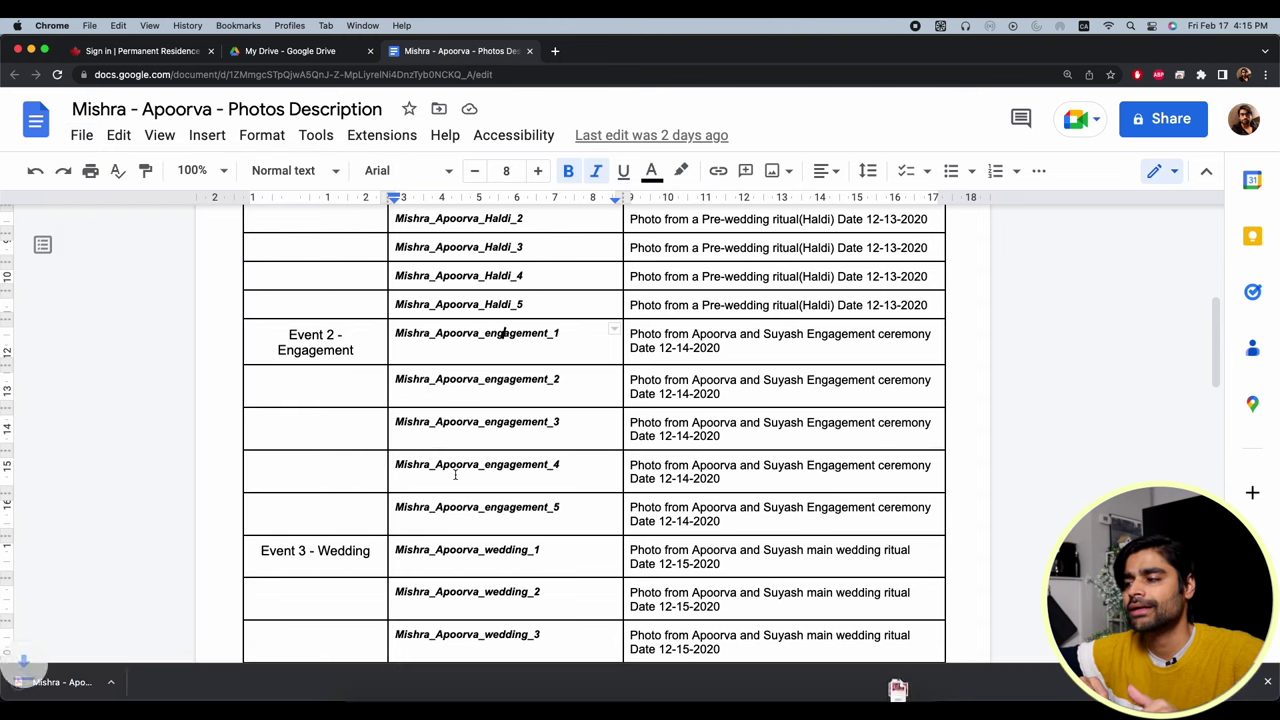
{"action": "left_click", "coordinate": [111, 682]}
{"action": "left_click", "coordinate": [180, 666]}
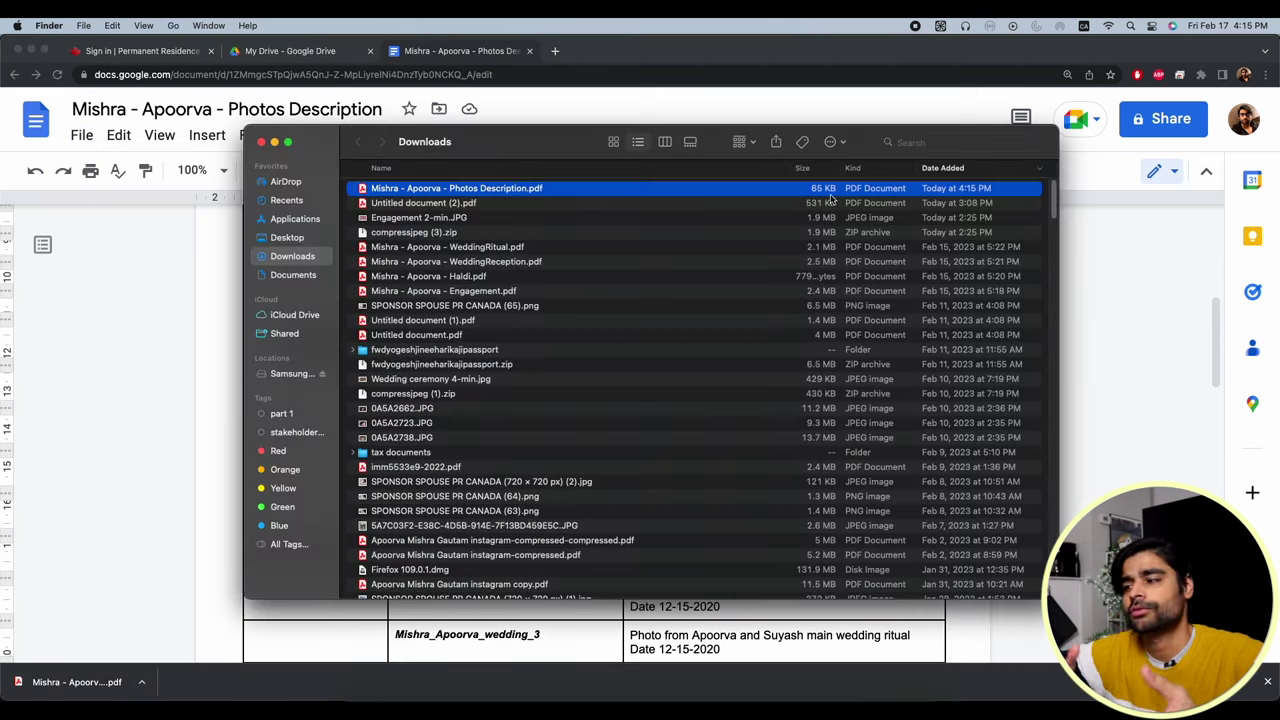
{"action": "double_click", "coordinate": [455, 190]}
{"action": "scroll", "coordinate": [1115, 268], "scroll_direction": "down", "scroll_amount": 10}
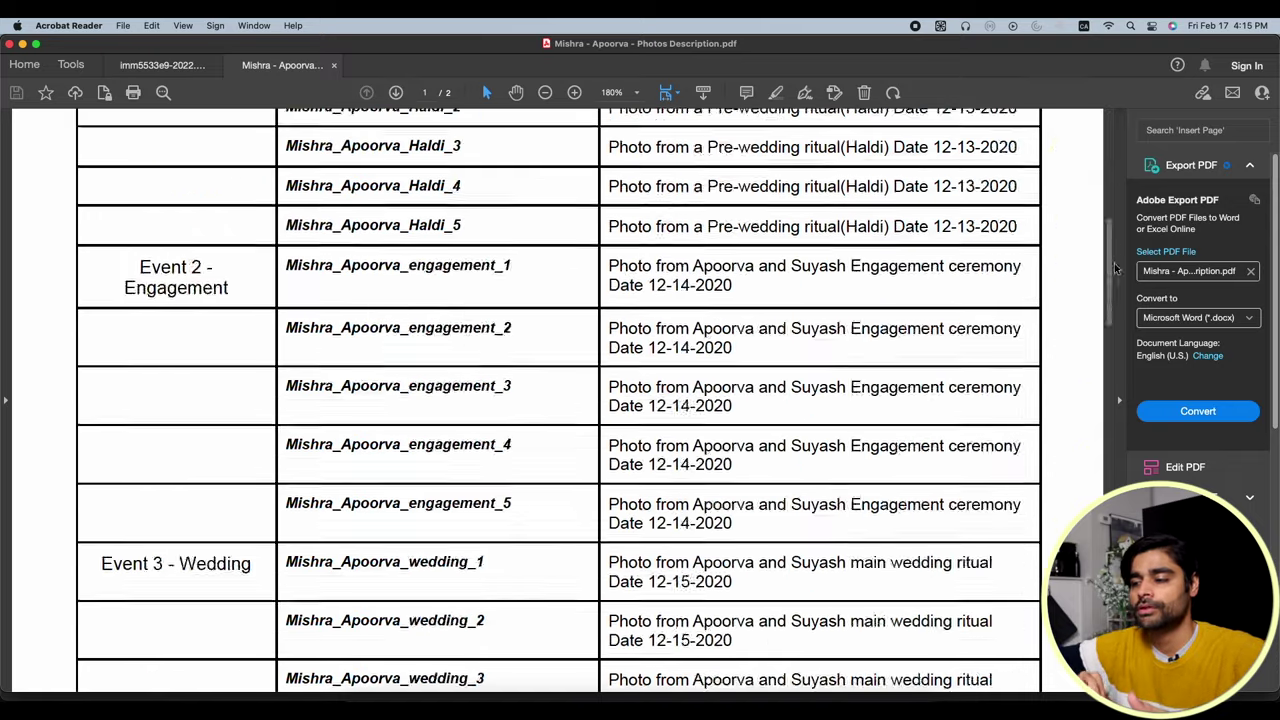
{"action": "scroll", "coordinate": [1115, 268], "scroll_direction": "up", "scroll_amount": 10}
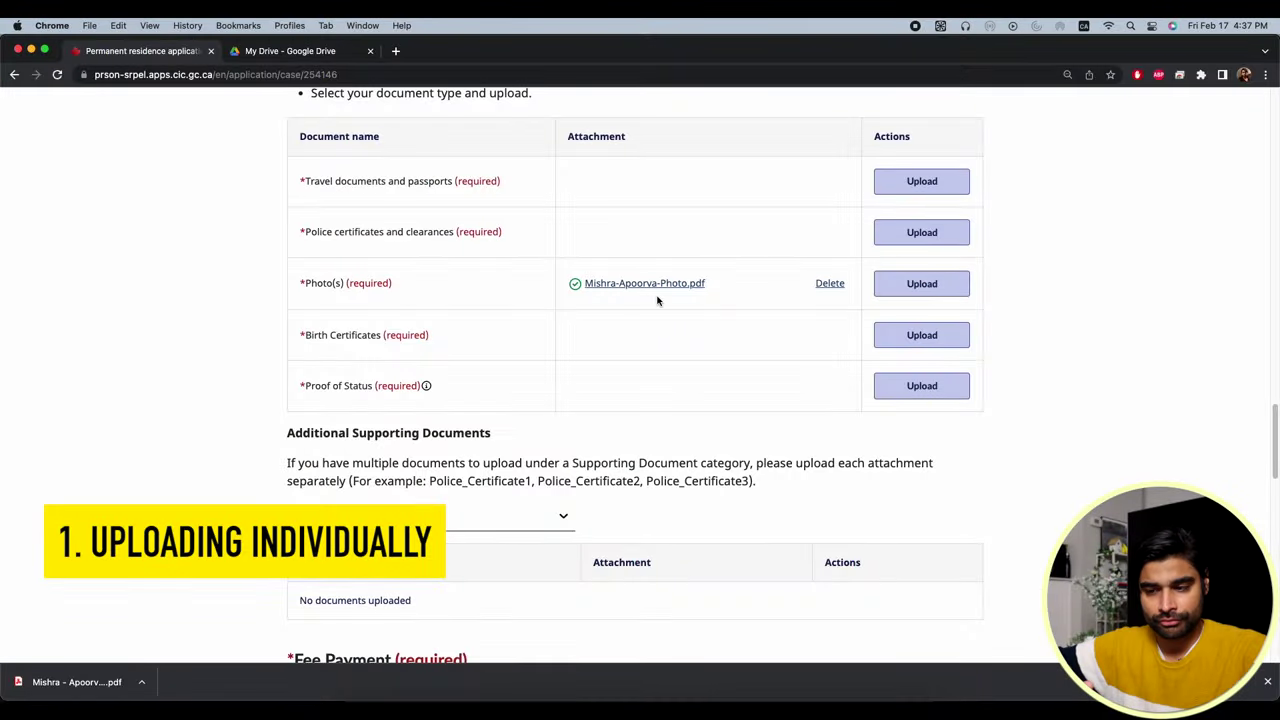
- Upload the Engagement 1–4 photos one by one under the Photo(s) requirement
{"action": "left_click", "coordinate": [924, 284]}
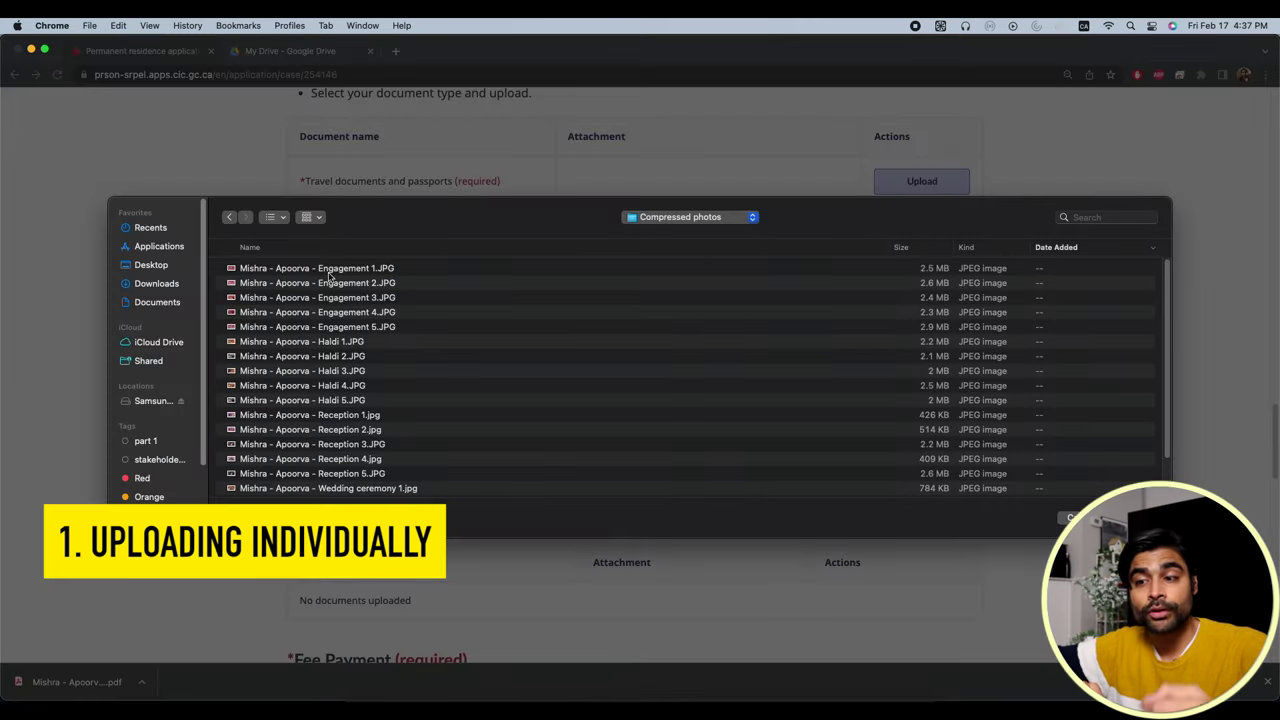
{"action": "double_click", "coordinate": [316, 268]}
{"action": "left_click", "coordinate": [921, 294]}
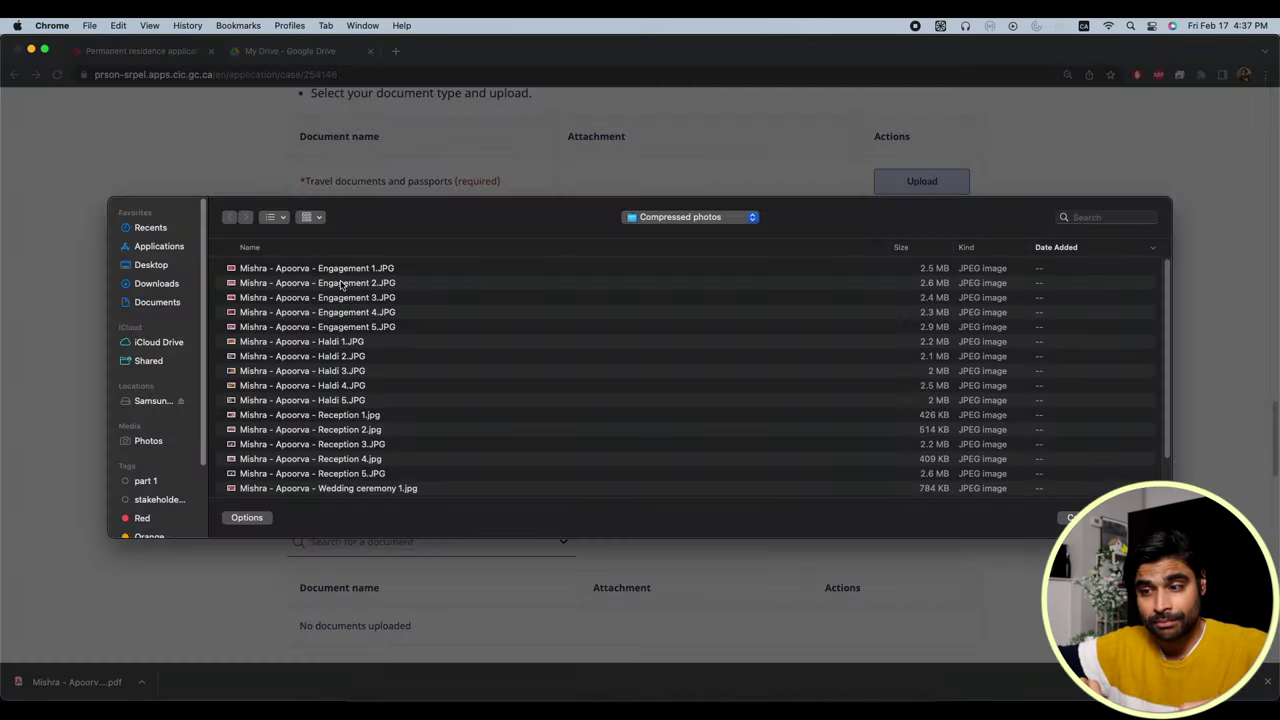
{"action": "double_click", "coordinate": [317, 283]}
{"action": "left_click", "coordinate": [921, 308]}
{"action": "double_click", "coordinate": [830, 285]}
{"action": "left_click", "coordinate": [921, 321]}
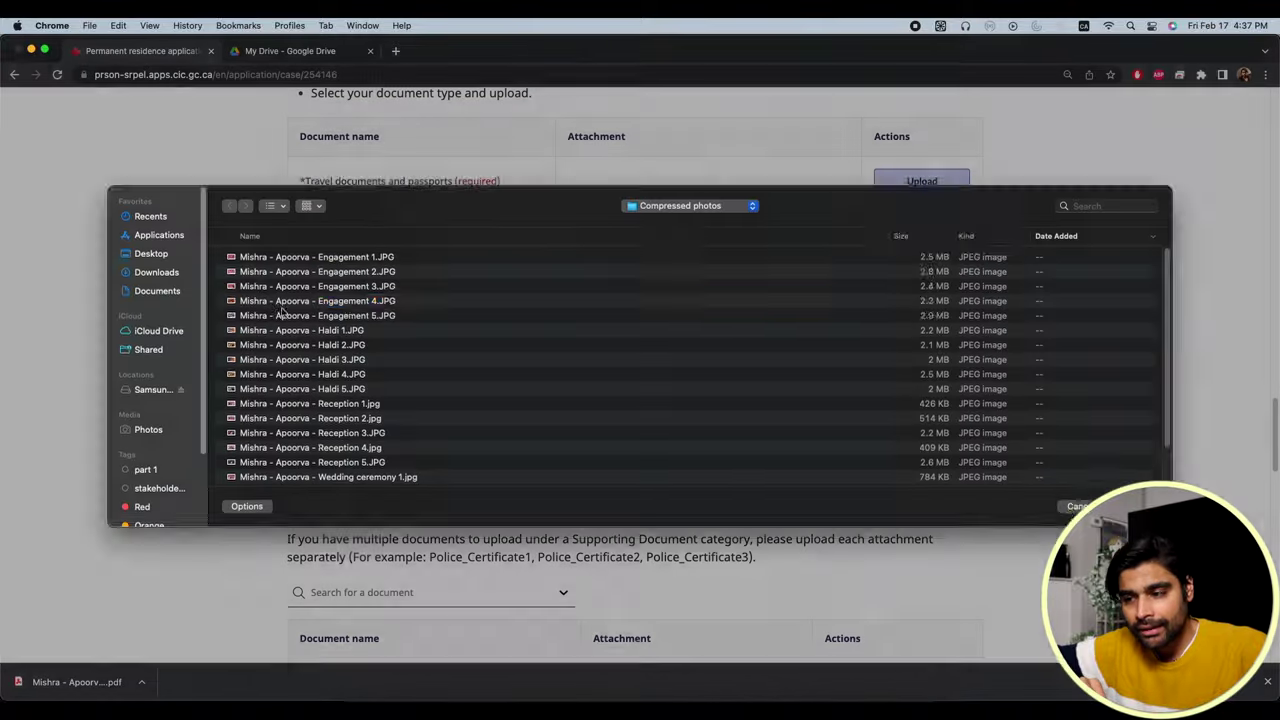
{"action": "double_click", "coordinate": [880, 300]}
- Add the Haldi 2 and Haldi 5 photos to Photo(s) until the file limit is reached
{"action": "left_click", "coordinate": [921, 331]}
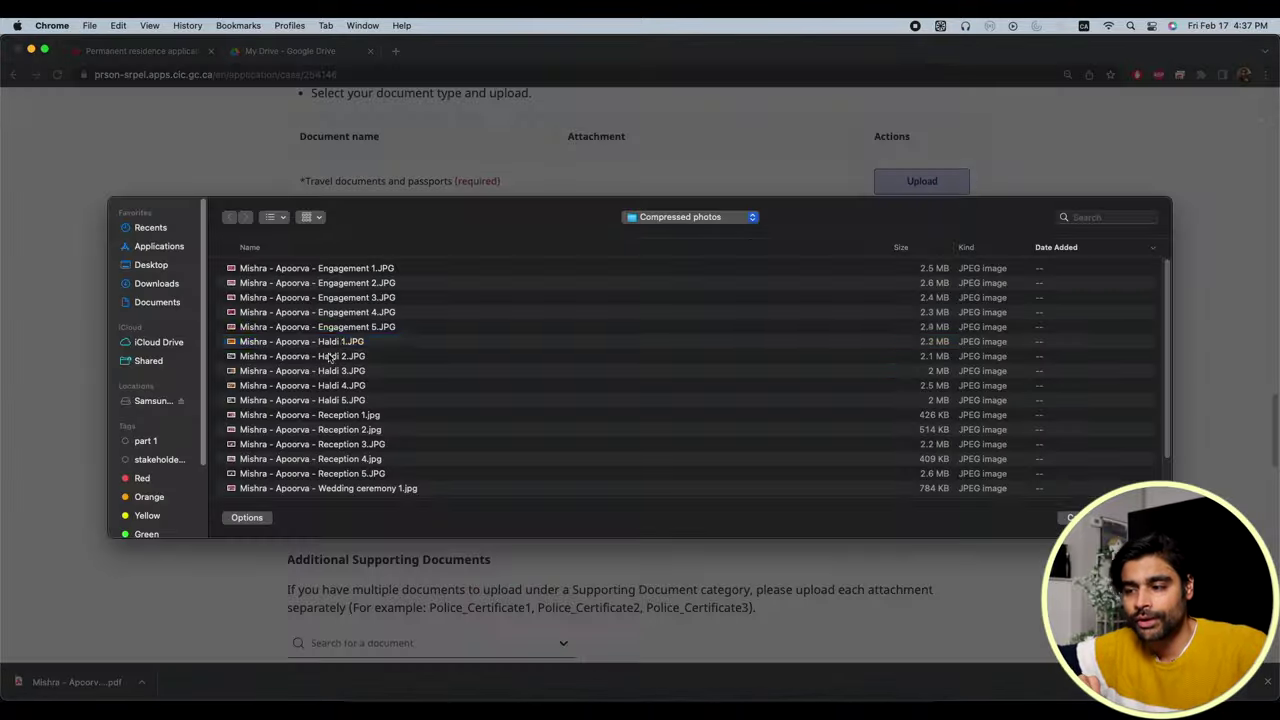
{"action": "left_click", "coordinate": [352, 359]}
{"action": "double_click", "coordinate": [352, 359]}
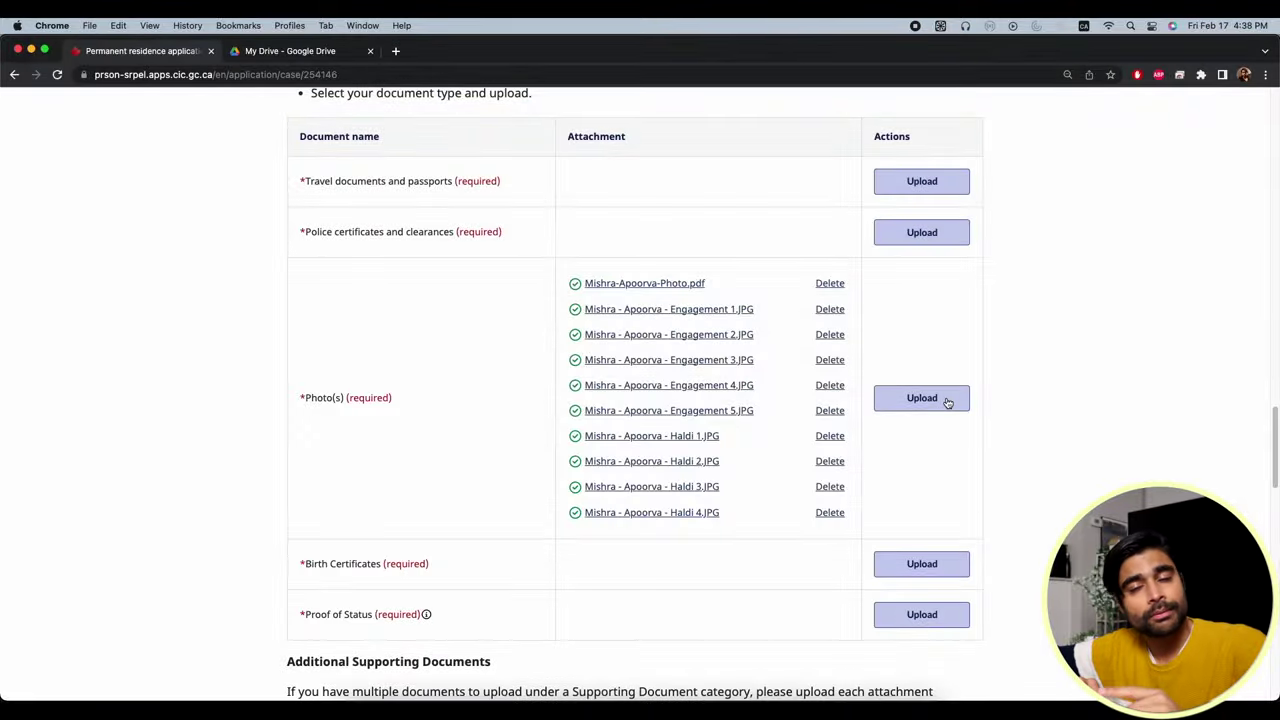
{"action": "left_click", "coordinate": [947, 402]}
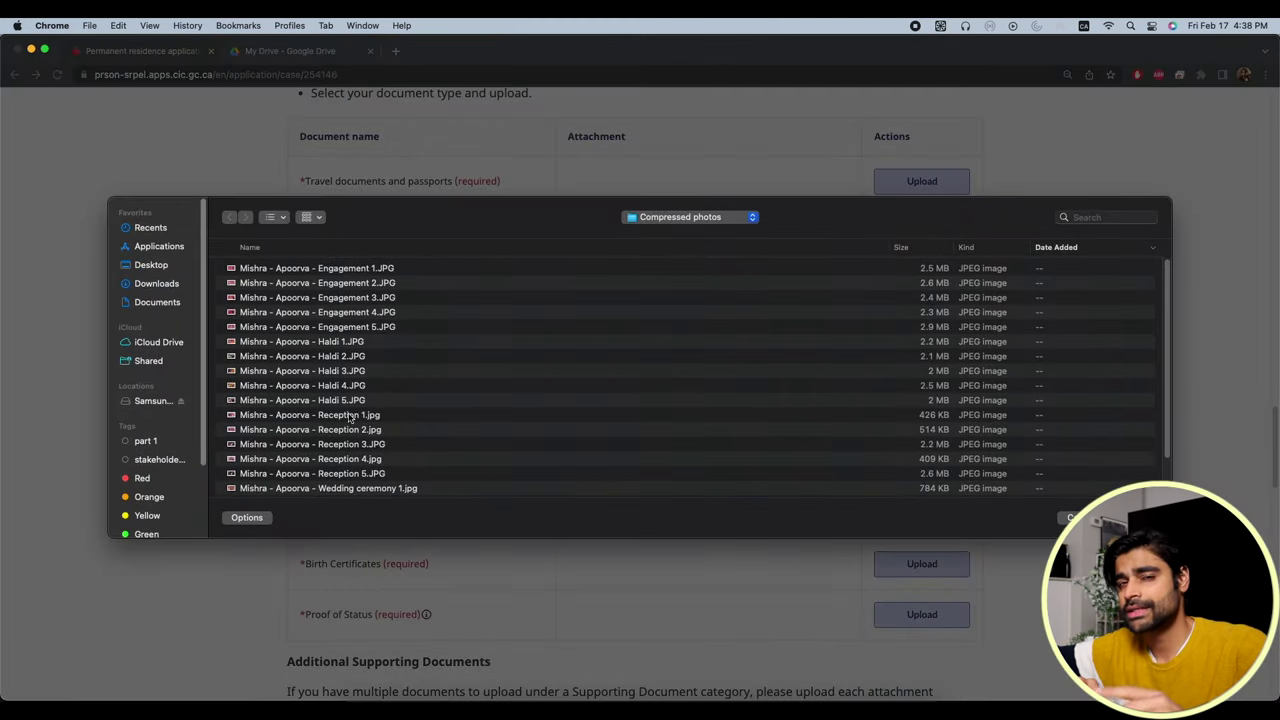
{"action": "left_click", "coordinate": [352, 402]}
{"action": "key", "text": "Return"}
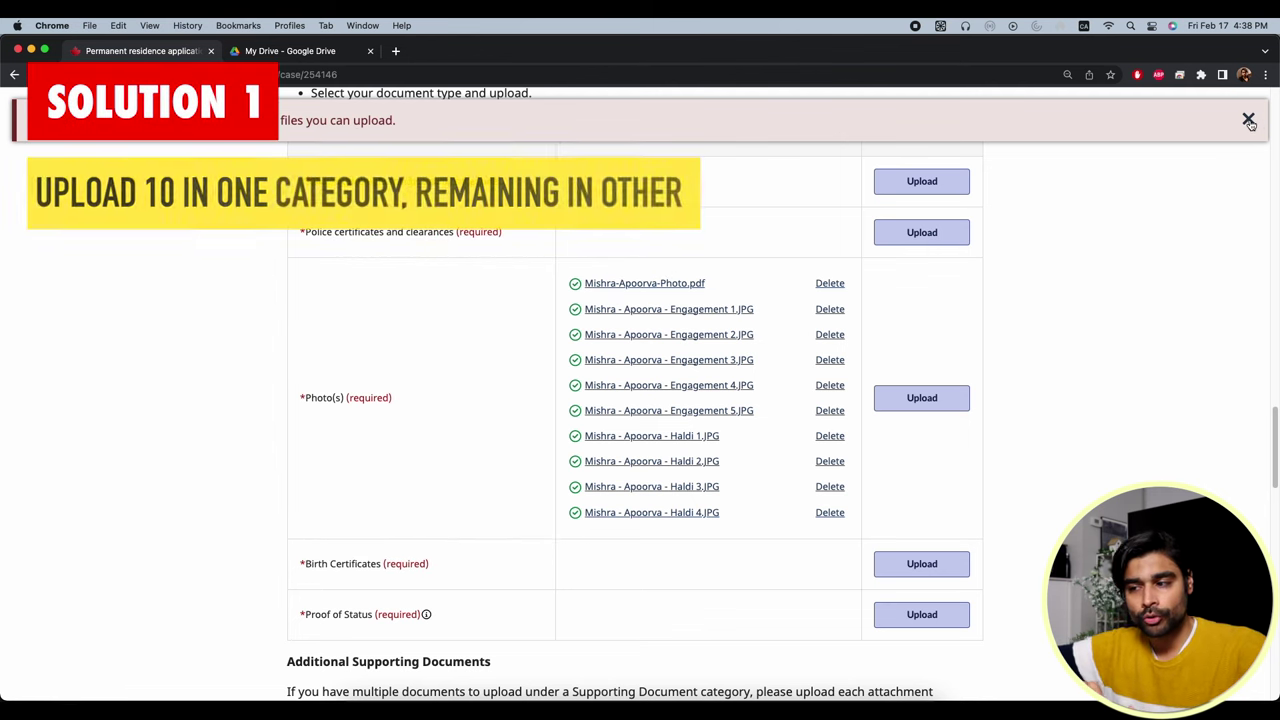
- Dismiss the file-limit warning and add a Proof of Relationship to Sponsor document row
{"action": "left_click", "coordinate": [1249, 120]}
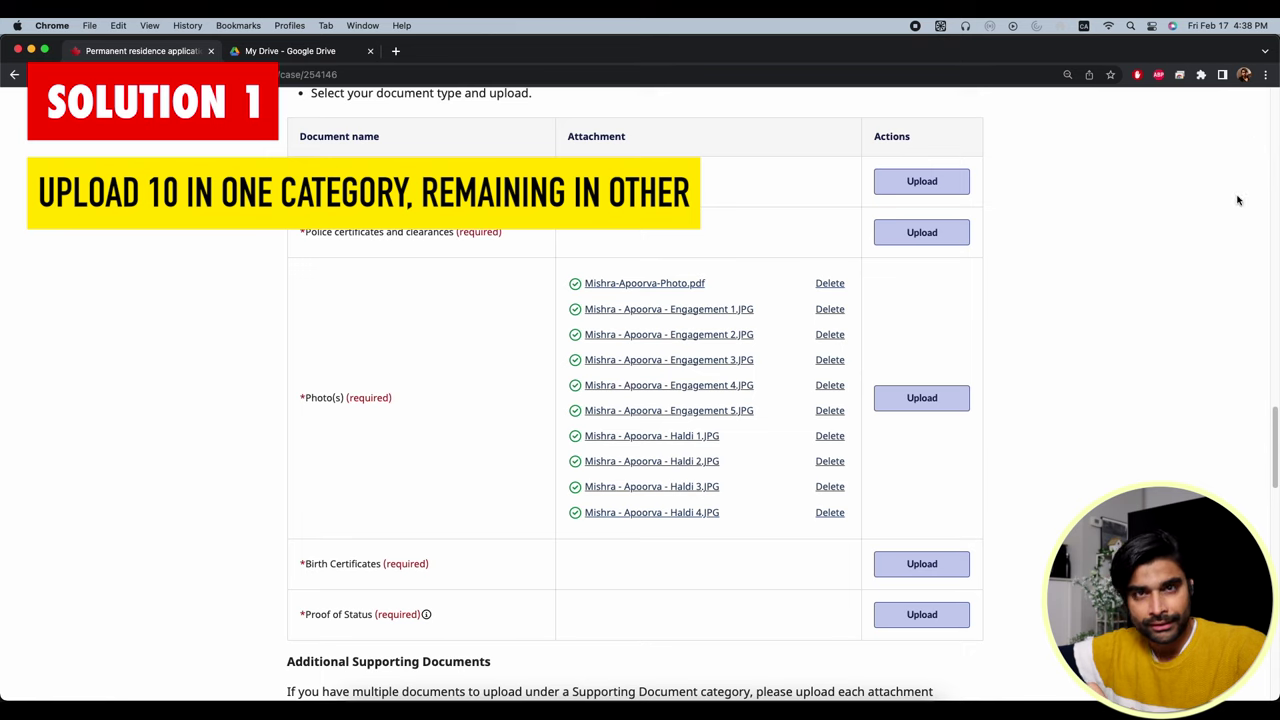
{"action": "scroll", "coordinate": [1259, 390], "scroll_direction": "down", "scroll_amount": 5}
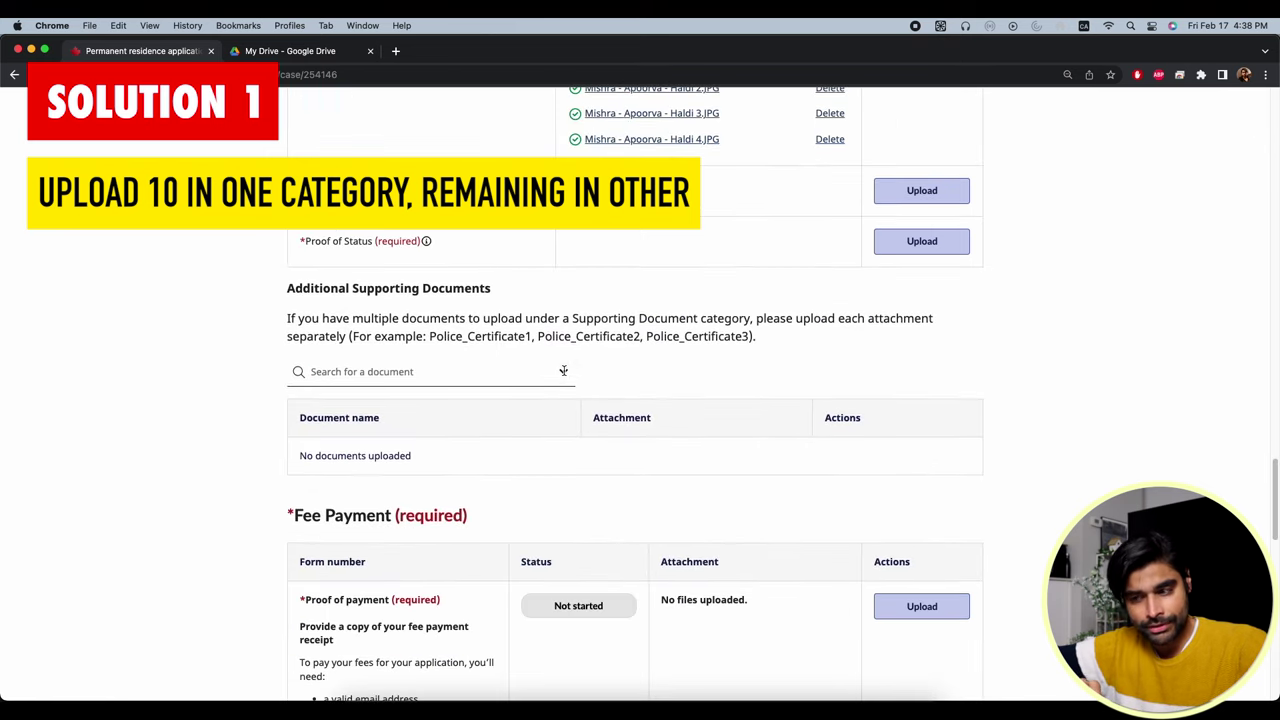
{"action": "left_click", "coordinate": [563, 371]}
{"action": "scroll", "coordinate": [400, 474], "scroll_direction": "down", "scroll_amount": 6}
{"action": "scroll", "coordinate": [404, 473], "scroll_direction": "down", "scroll_amount": 10}
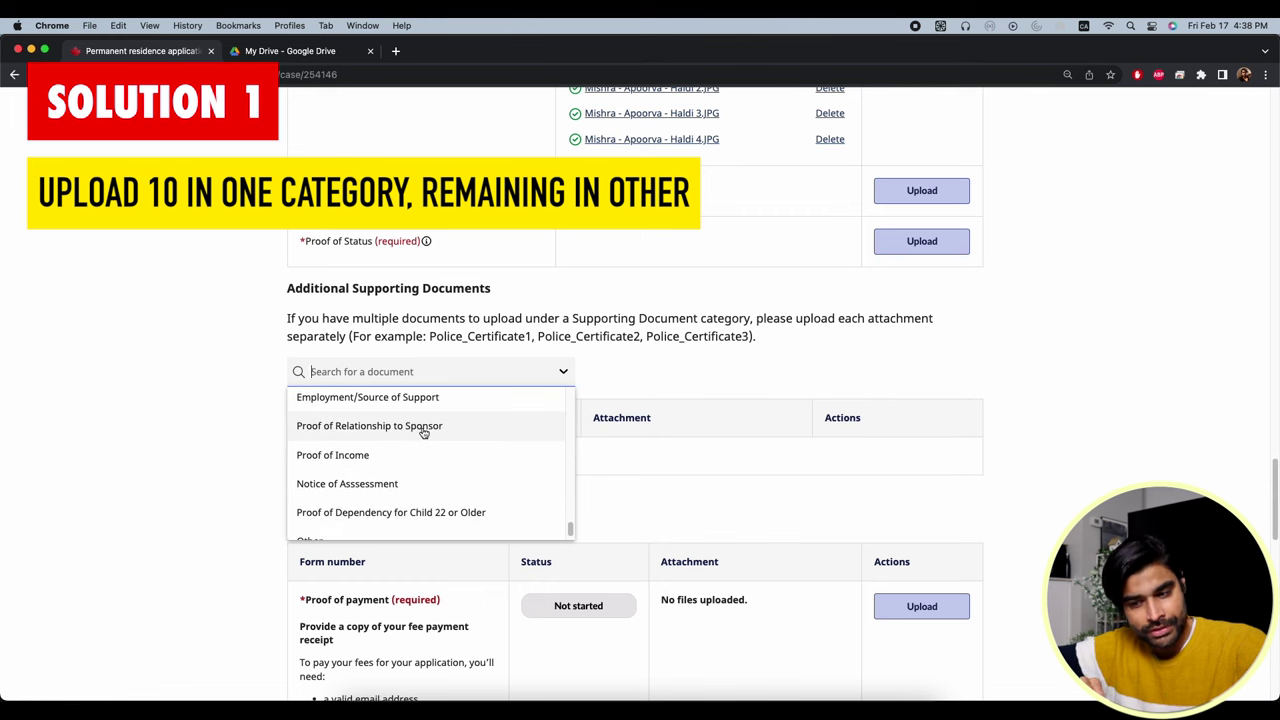
{"action": "scroll", "coordinate": [566, 530], "scroll_direction": "down", "scroll_amount": 1}
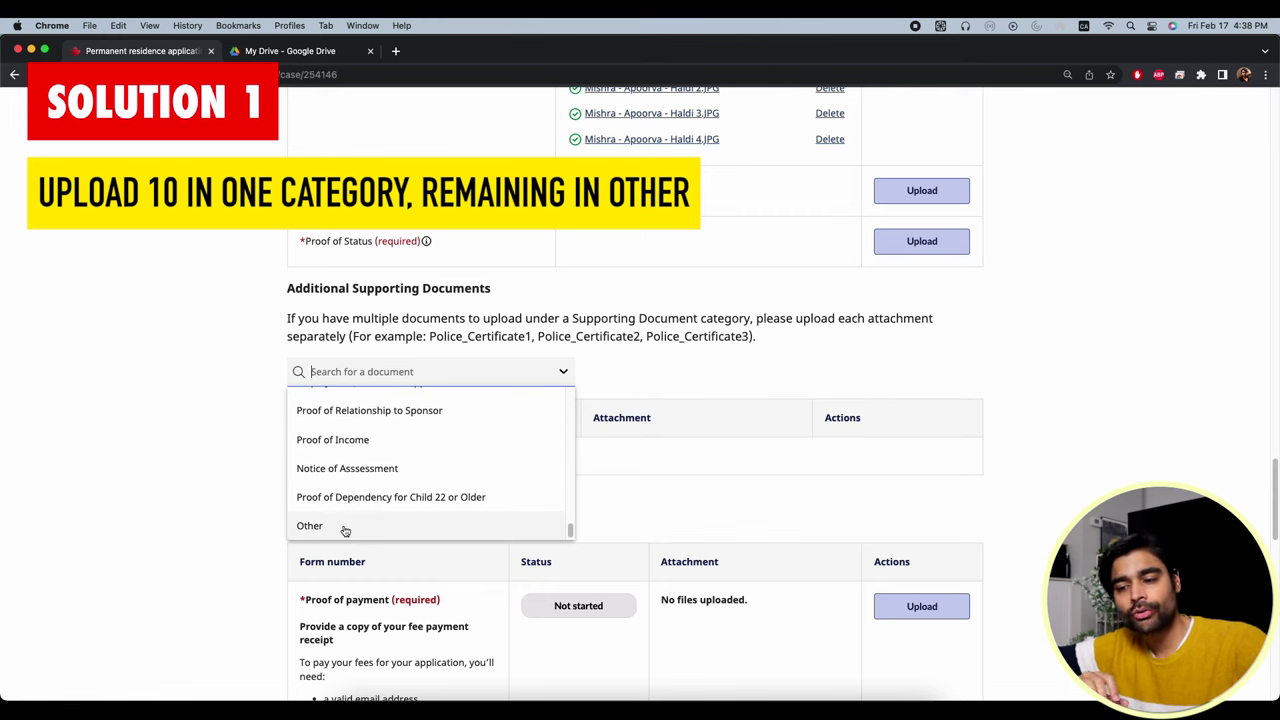
{"action": "left_click", "coordinate": [423, 410]}
- Attach Haldi 5 and Reception 1–5 photos to the Proof of Relationship row
{"action": "left_click", "coordinate": [851, 461]}
{"action": "double_click", "coordinate": [302, 400]}
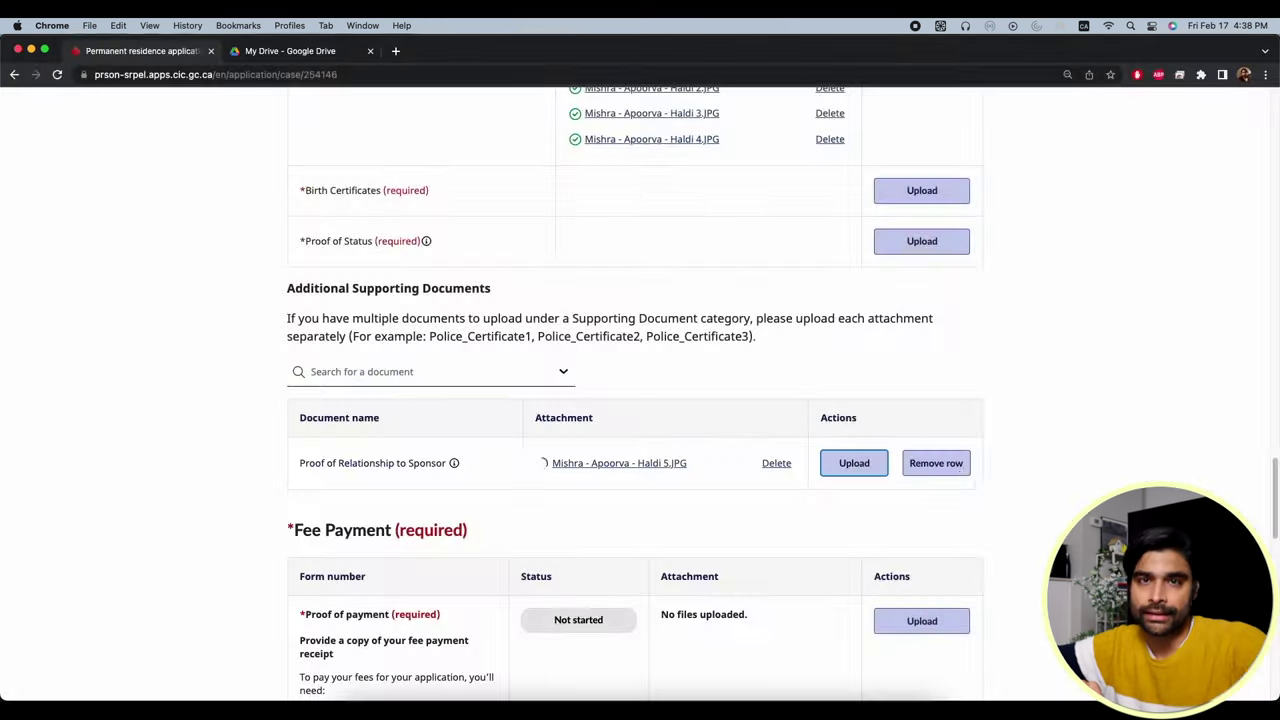
{"action": "left_click", "coordinate": [851, 461]}
{"action": "double_click", "coordinate": [310, 414]}
{"action": "left_click", "coordinate": [864, 486]}
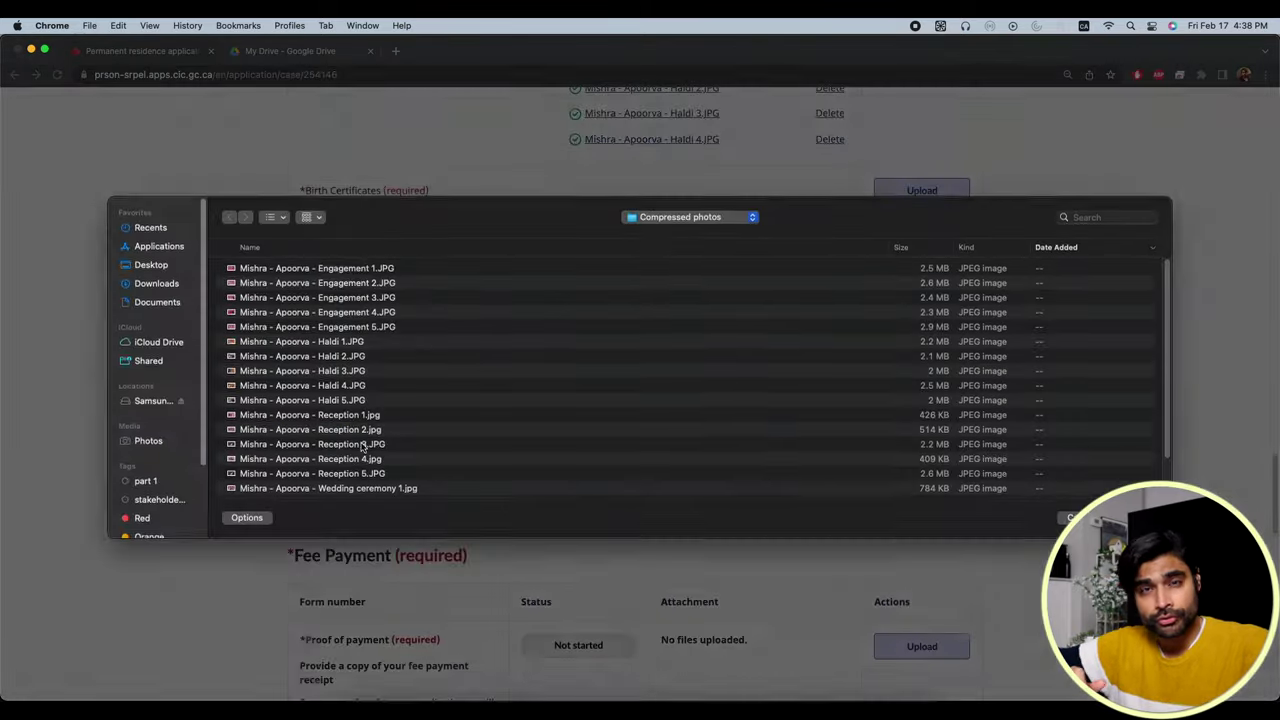
{"action": "double_click", "coordinate": [310, 442]}
{"action": "left_click", "coordinate": [851, 500]}
{"action": "double_click", "coordinate": [310, 414]}
{"action": "left_click", "coordinate": [854, 501]}
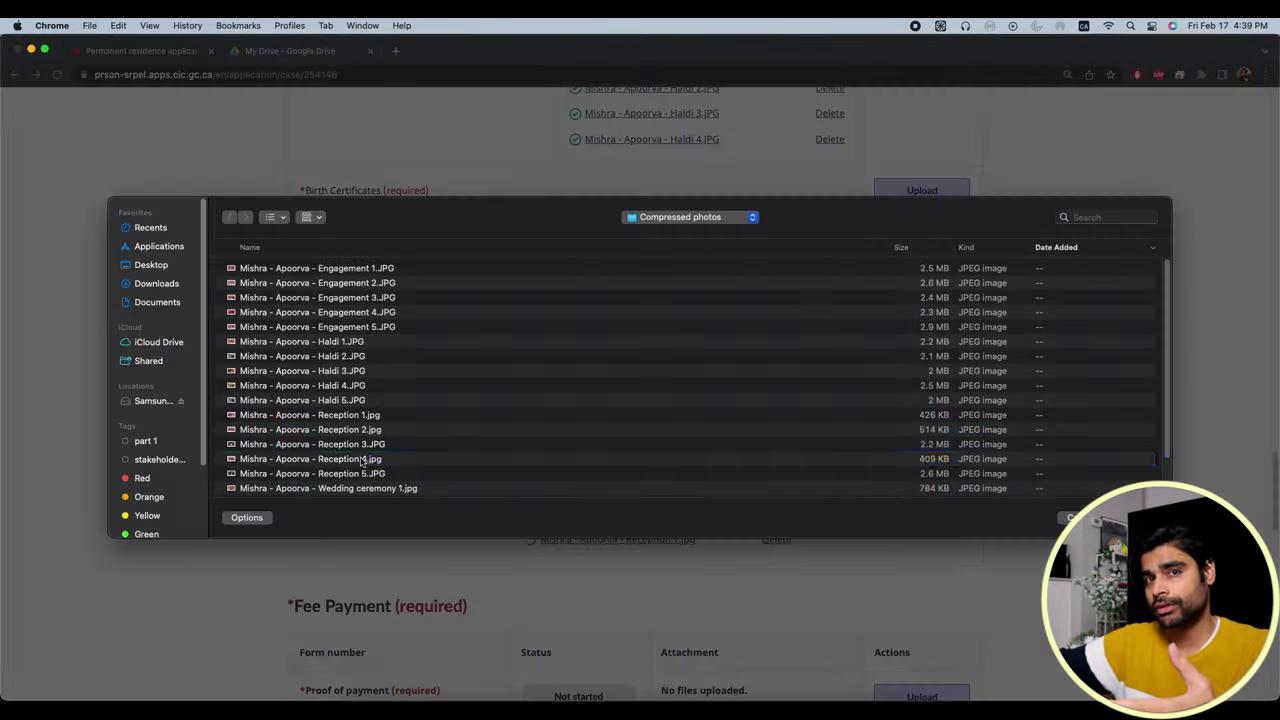
{"action": "double_click", "coordinate": [310, 428]}
{"action": "left_click", "coordinate": [854, 514]}
{"action": "double_click", "coordinate": [310, 470]}
- Attach the Wedding ceremony 1–5 photos to the same row
{"action": "left_click", "coordinate": [857, 537]}
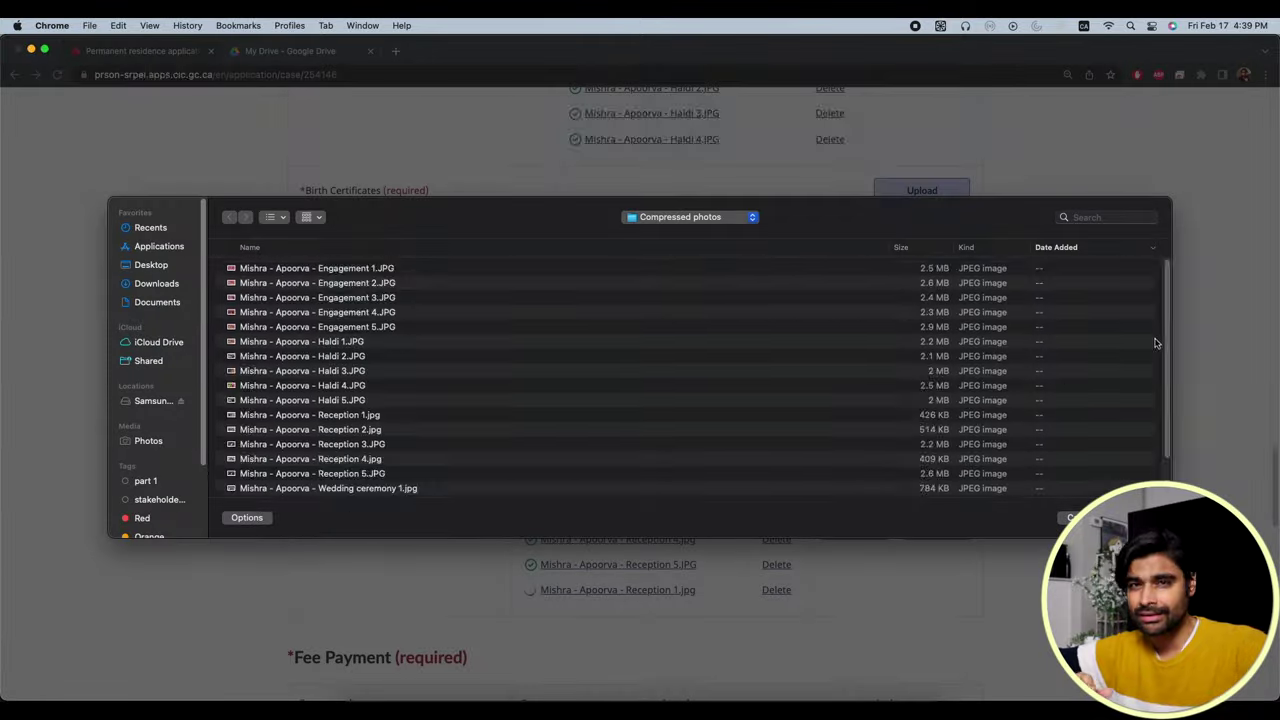
{"action": "scroll", "coordinate": [600, 400], "scroll_direction": "down", "scroll_amount": 3}
{"action": "double_click", "coordinate": [310, 444]}
{"action": "left_click", "coordinate": [854, 540]}
{"action": "scroll", "coordinate": [378, 452], "scroll_direction": "down", "scroll_amount": 2}
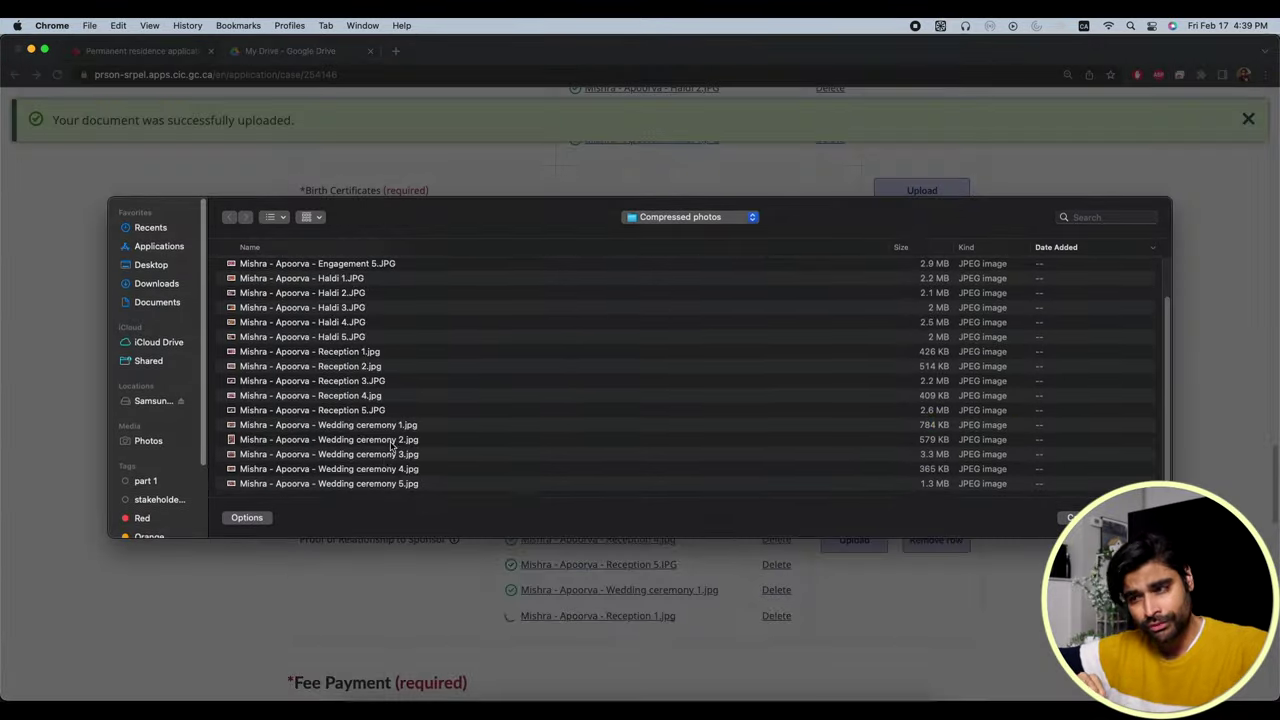
{"action": "double_click", "coordinate": [330, 441]}
{"action": "left_click", "coordinate": [852, 552]}
{"action": "double_click", "coordinate": [330, 455]}
{"action": "left_click", "coordinate": [854, 565]}
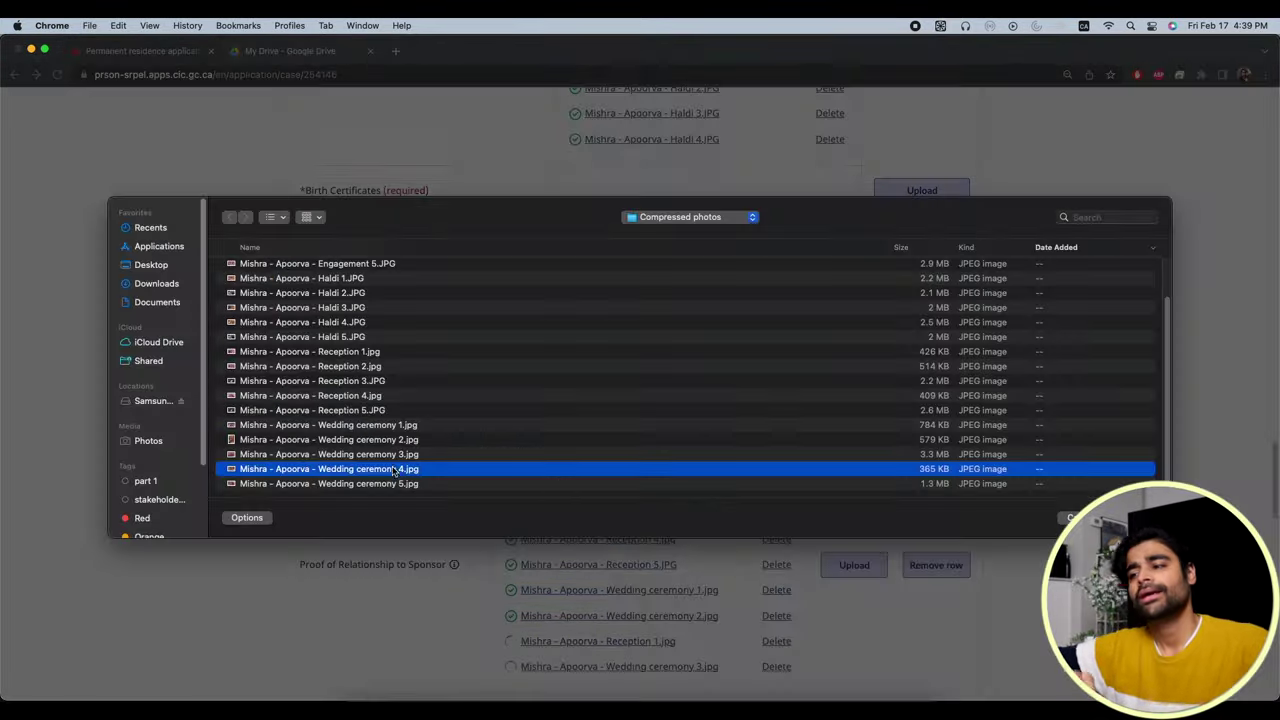
{"action": "double_click", "coordinate": [330, 471]}
{"action": "left_click", "coordinate": [852, 574]}
{"action": "double_click", "coordinate": [330, 486]}
{"action": "scroll", "coordinate": [1224, 173], "scroll_direction": "down", "scroll_amount": 3}
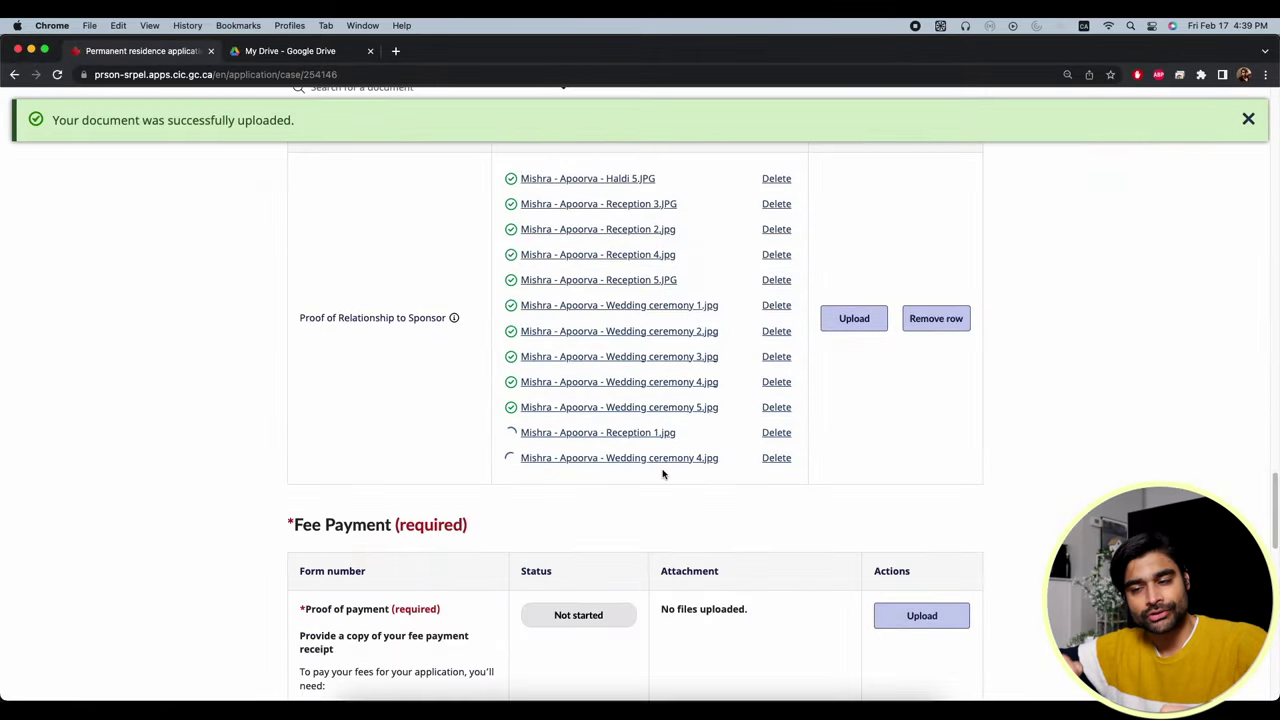
{"action": "scroll", "coordinate": [862, 455], "scroll_direction": "up", "scroll_amount": 3}
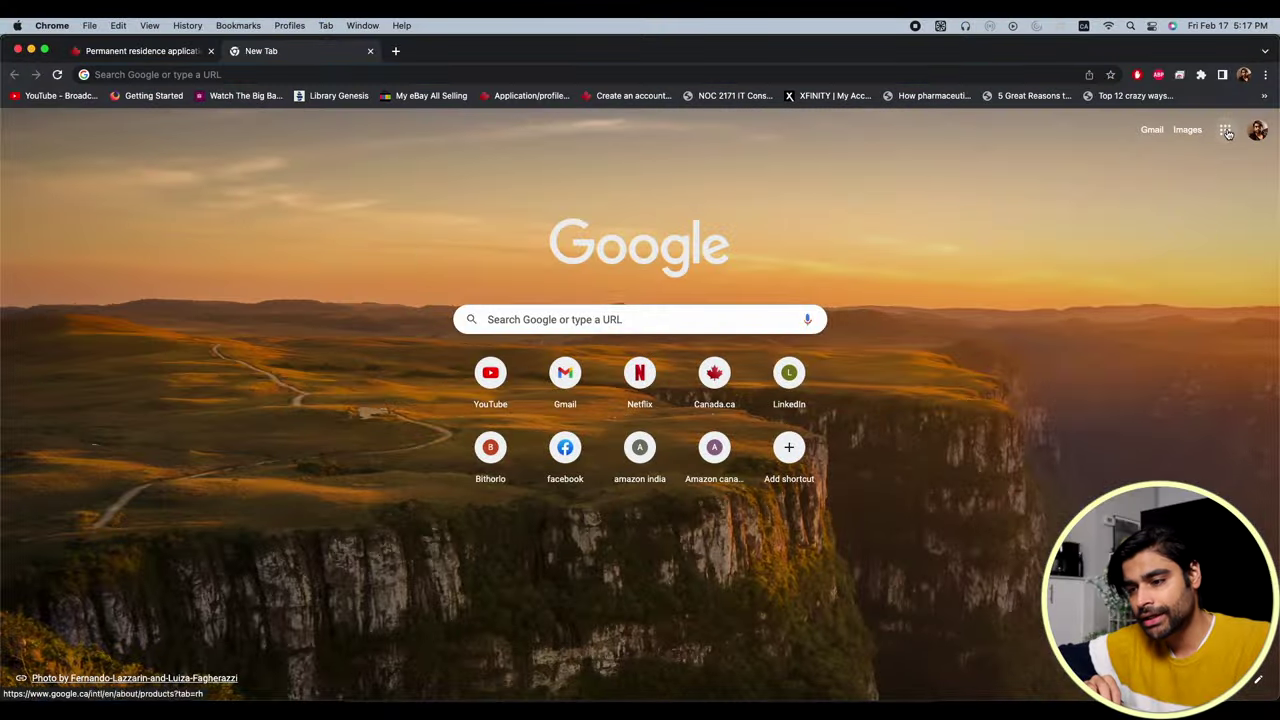
- Create a new blank Google Docs document from Google Drive
{"action": "left_click", "coordinate": [1224, 129]}
{"action": "left_click", "coordinate": [1100, 306]}
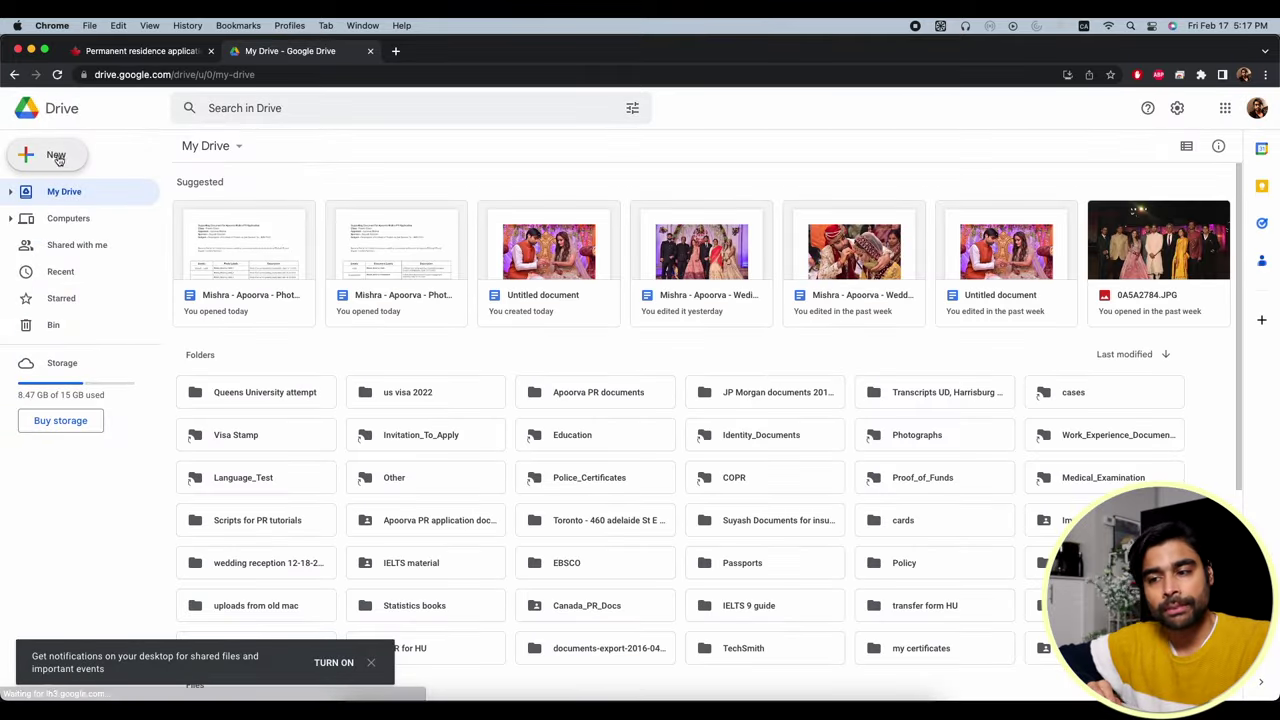
{"action": "left_click", "coordinate": [60, 158]}
{"action": "left_click", "coordinate": [94, 247]}
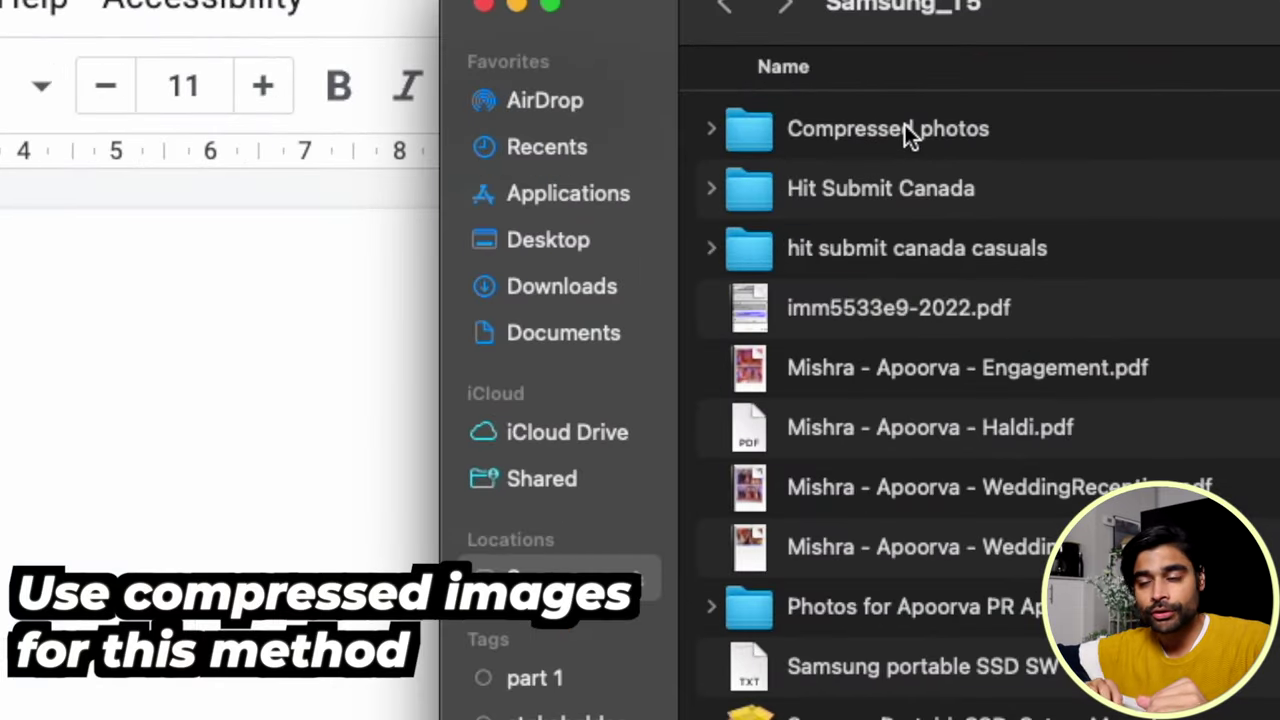
- Insert the five Engagement photos from the Compressed photos folder into the document
{"action": "double_click", "coordinate": [807, 139]}
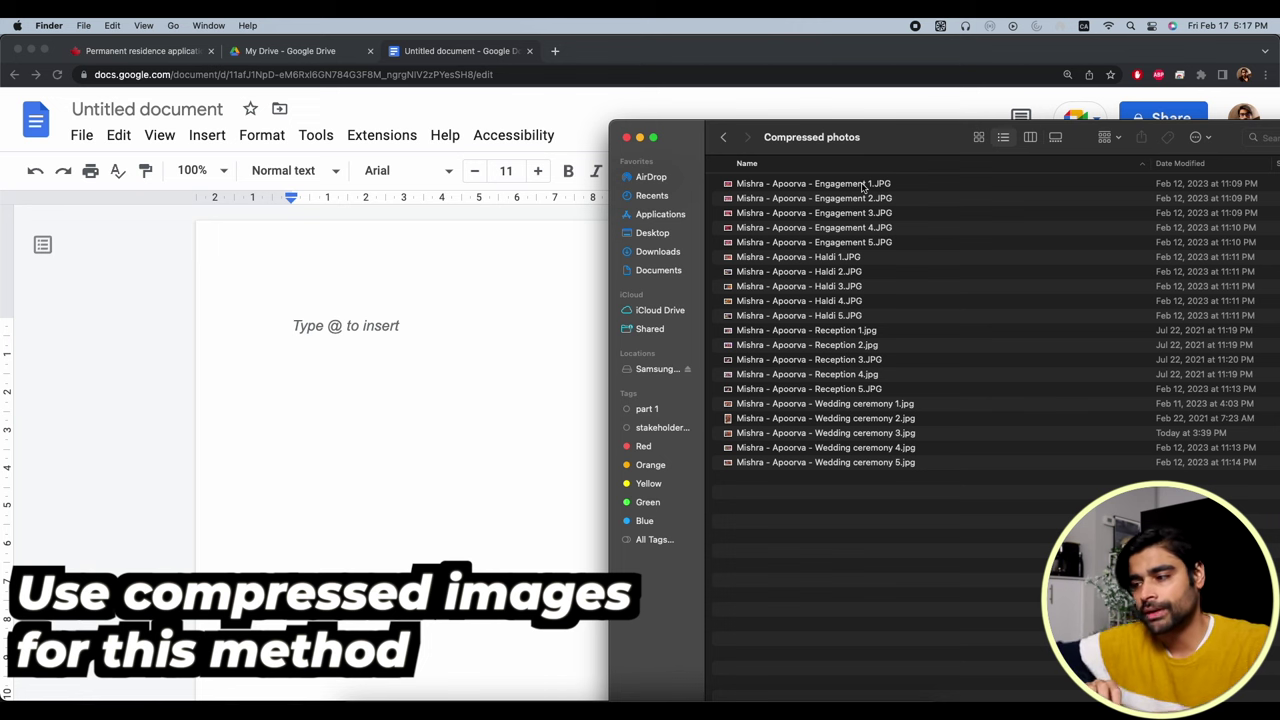
{"action": "left_click", "coordinate": [862, 185]}
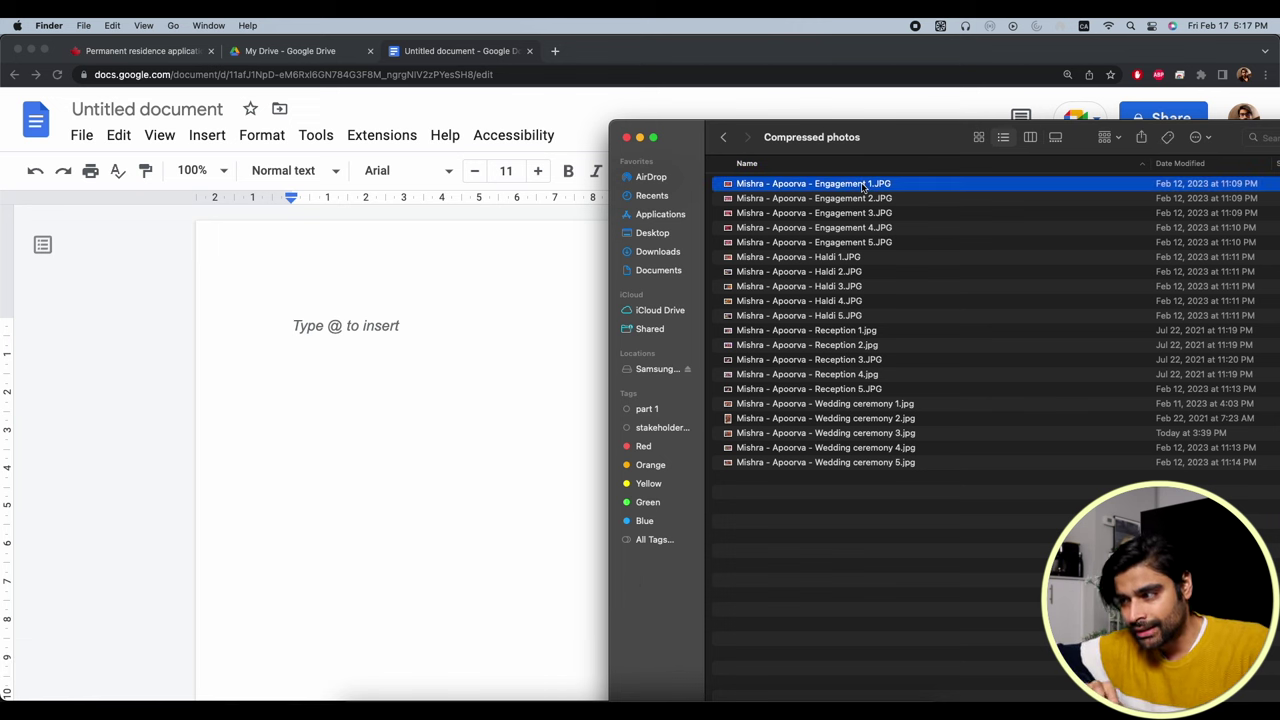
{"action": "key", "text": "shift+Down"}
{"action": "key", "text": "shift+Down"}
{"action": "key", "text": "shift+Down"}
{"action": "key", "text": "shift+Down"}
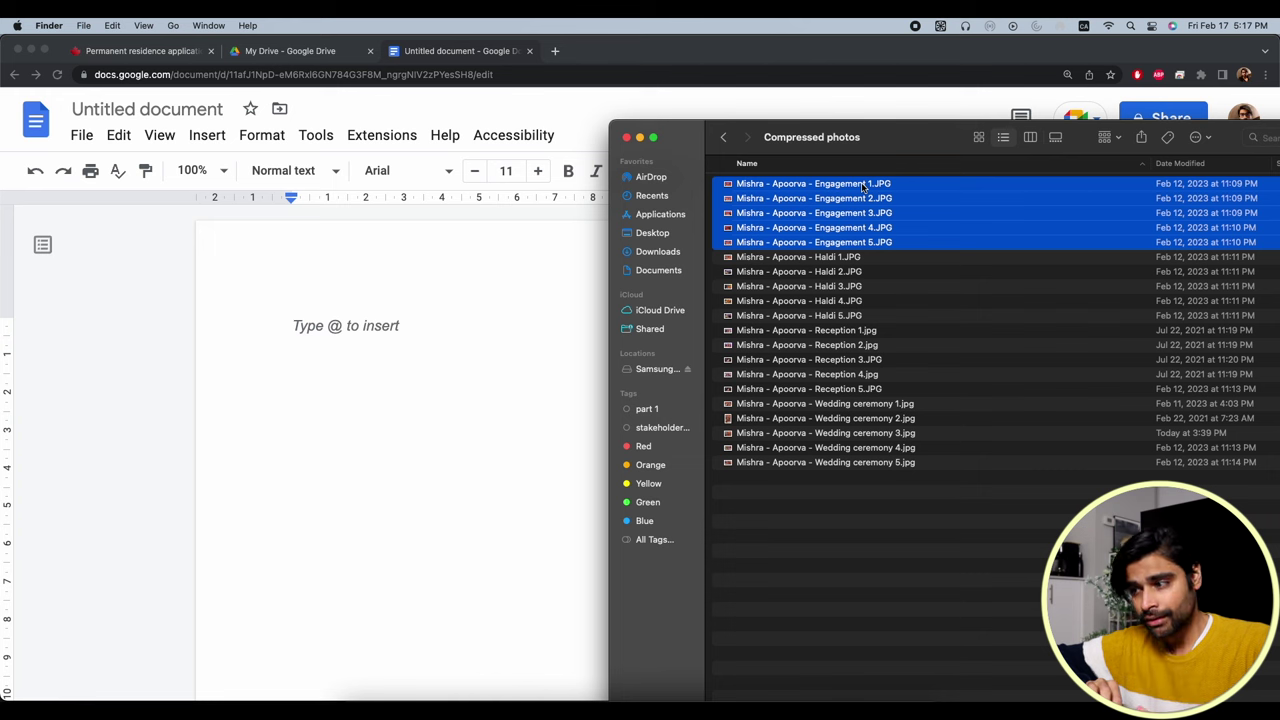
{"action": "left_click_drag", "start_coordinate": [862, 185], "coordinate": [438, 374]}
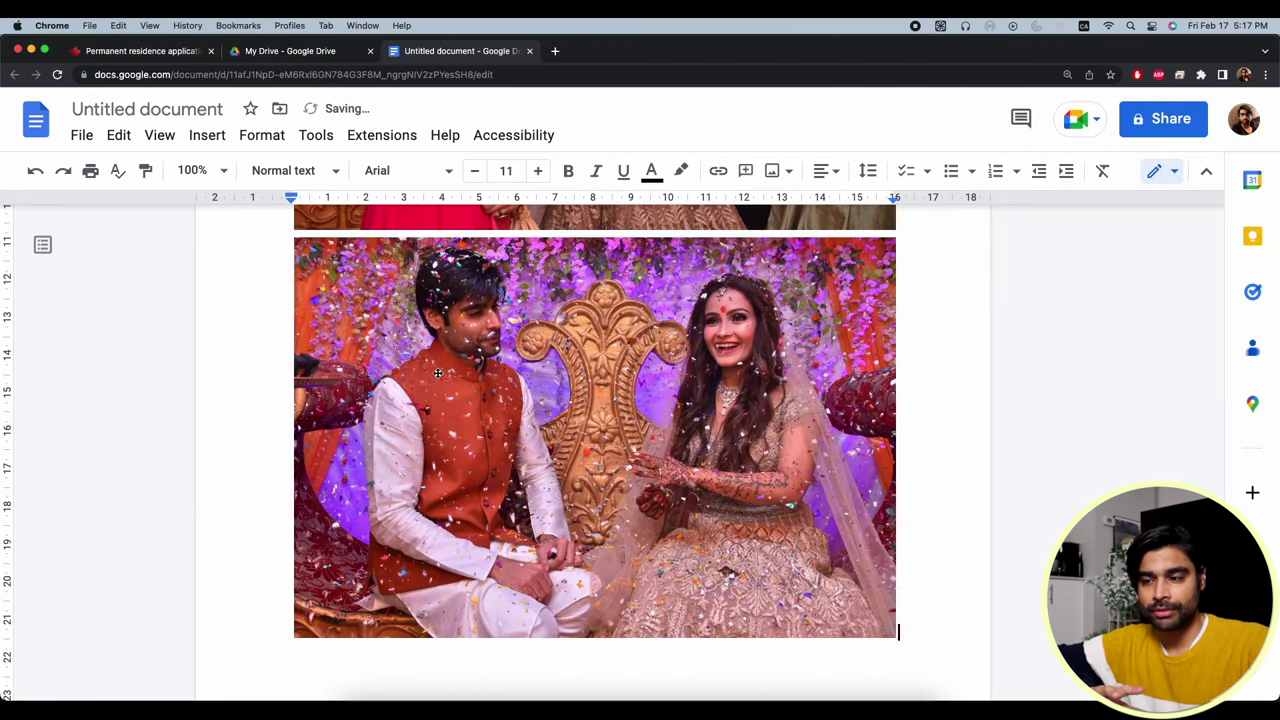
{"action": "left_click_drag", "start_coordinate": [1216, 560], "coordinate": [1250, 405]}
- Title the document with the couple's names plus 'Engagement' and download it as a PDF
{"action": "double_click", "coordinate": [104, 109]}
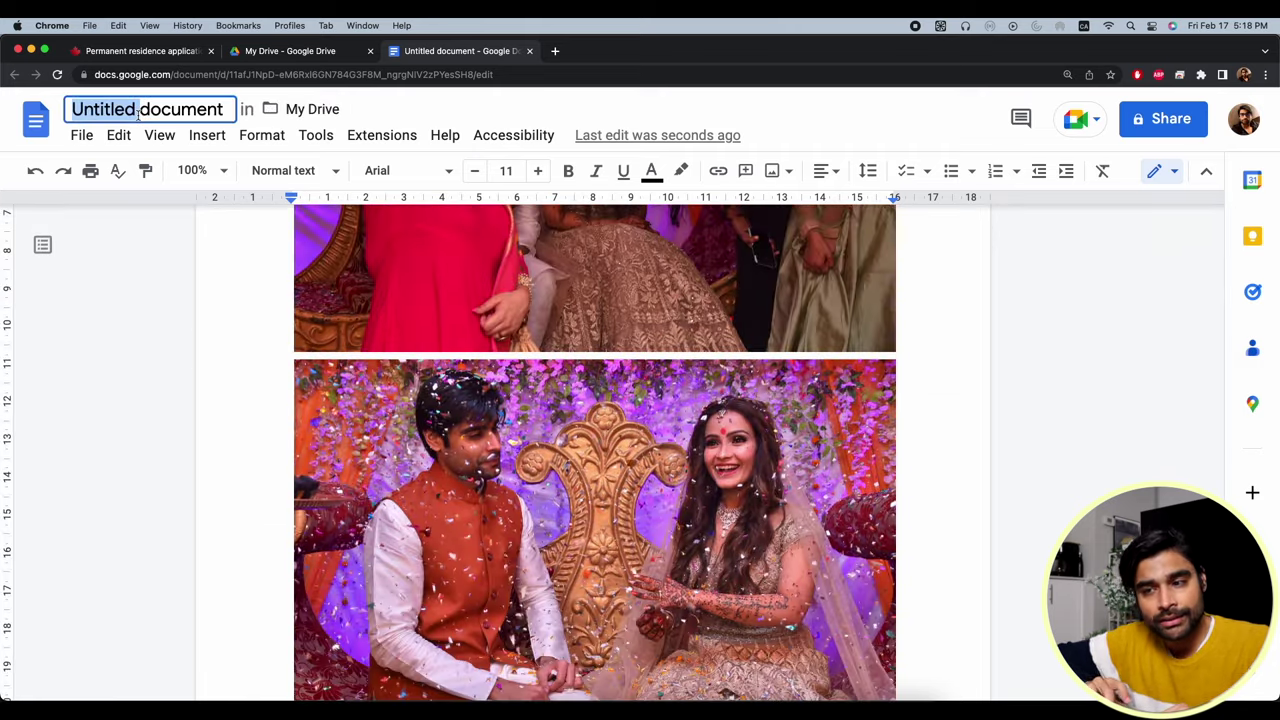
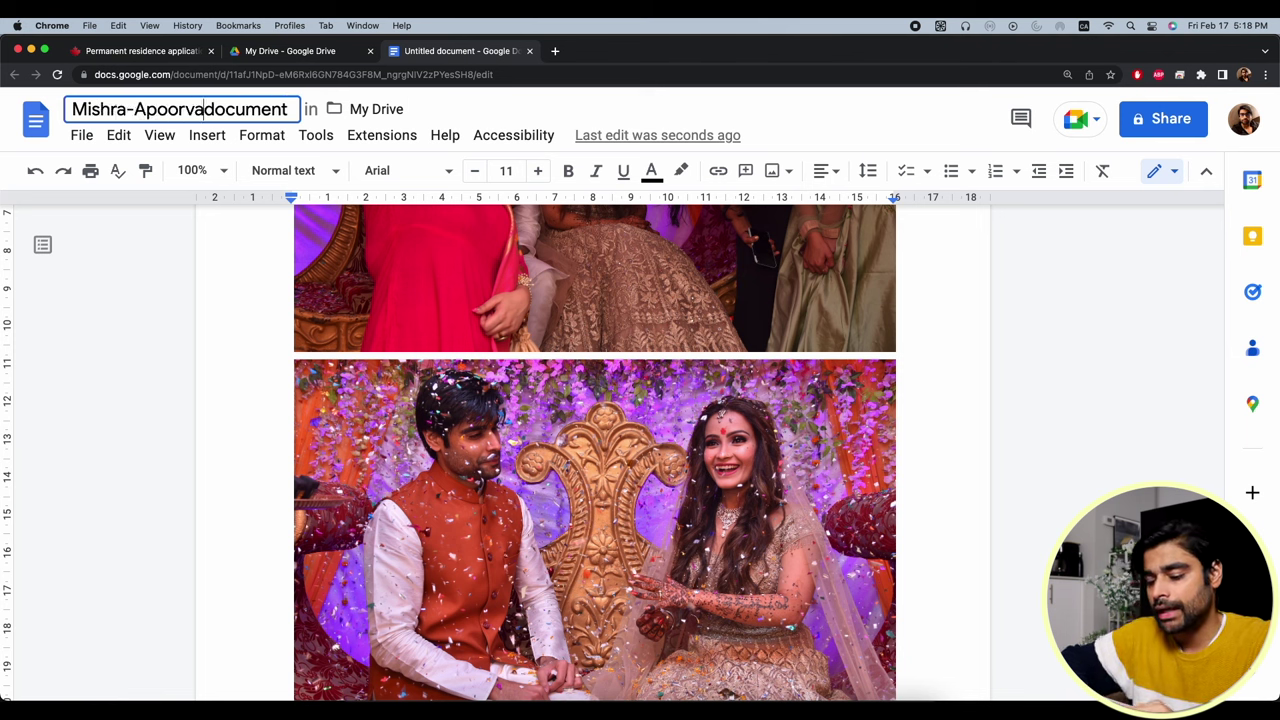
{"action": "type", "text": "Engagement"}
{"action": "key", "text": "Delete"}
{"action": "key", "text": "Delete"}
{"action": "key", "text": "Delete"}
{"action": "key", "text": "Delete"}
{"action": "key", "text": "Delete"}
{"action": "key", "text": "Delete"}
{"action": "key", "text": "Delete"}
{"action": "key", "text": "Delete"}
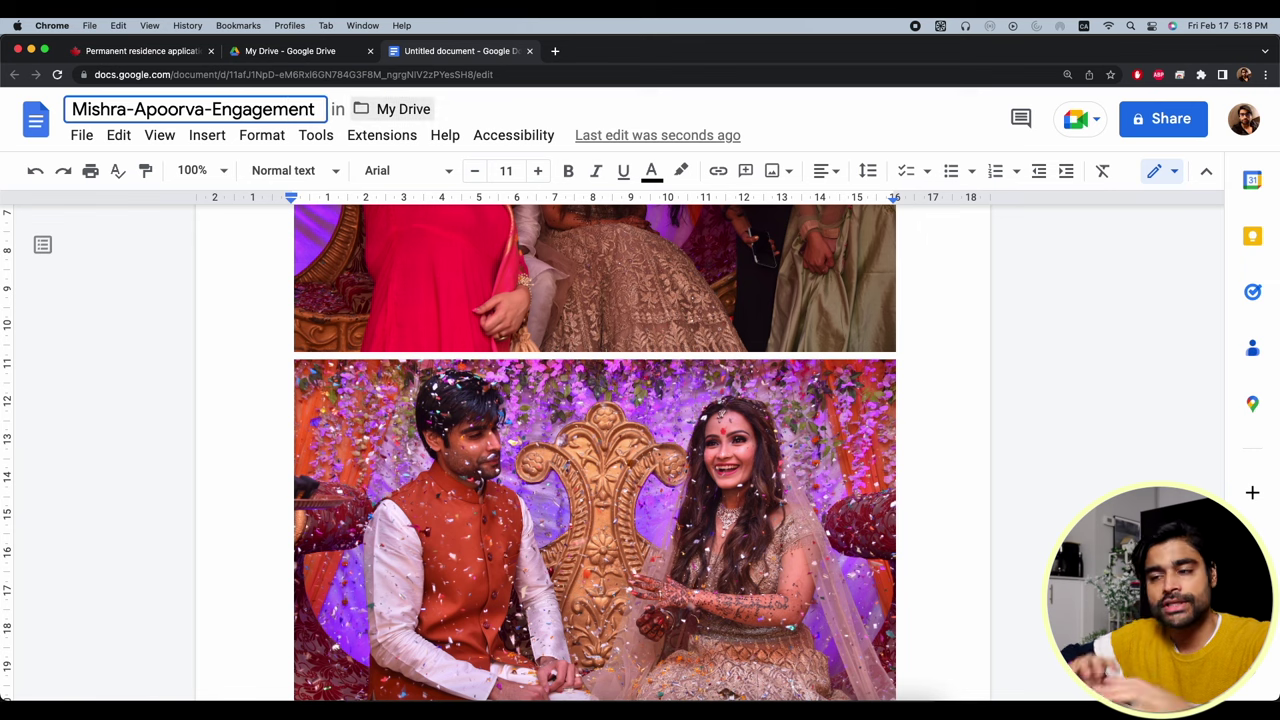
{"action": "key", "text": "Return"}
{"action": "left_click", "coordinate": [82, 135]}
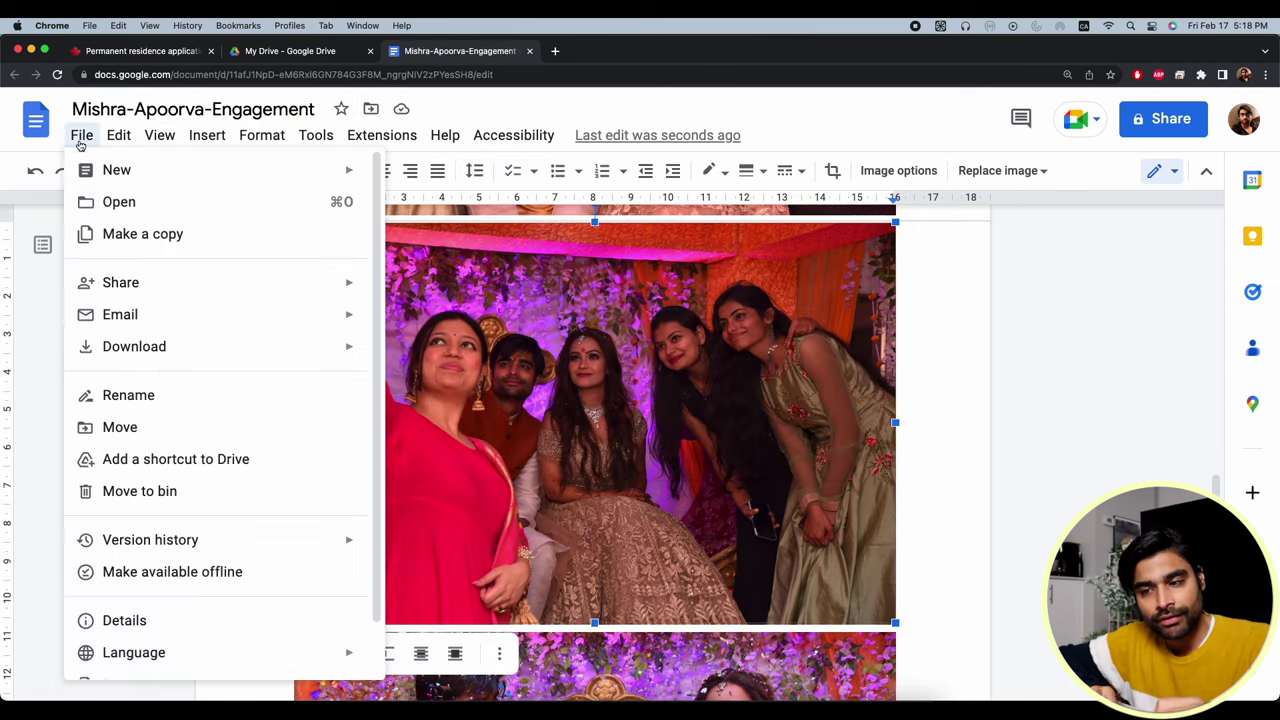
{"action": "mouse_move", "coordinate": [163, 348]}
{"action": "left_click", "coordinate": [460, 451]}
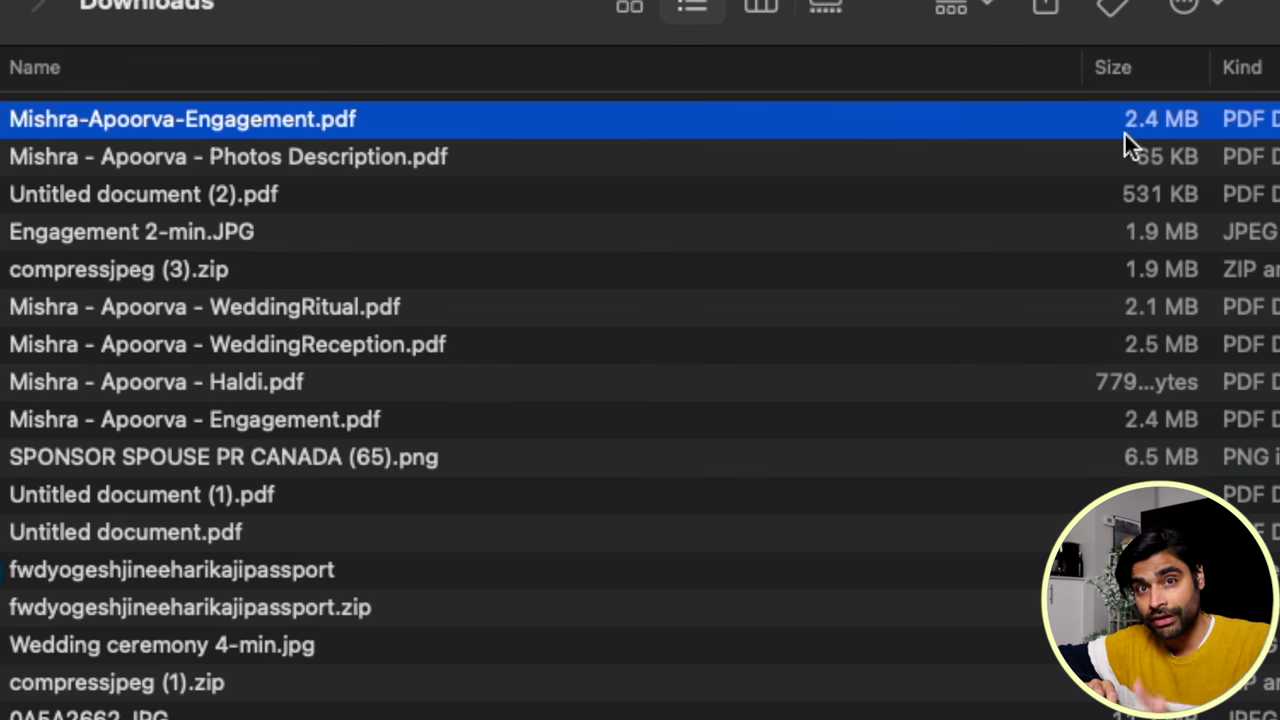
- Open the Engagement PDF in Acrobat Reader and scroll through its three photo pages
{"action": "double_click", "coordinate": [207, 124]}
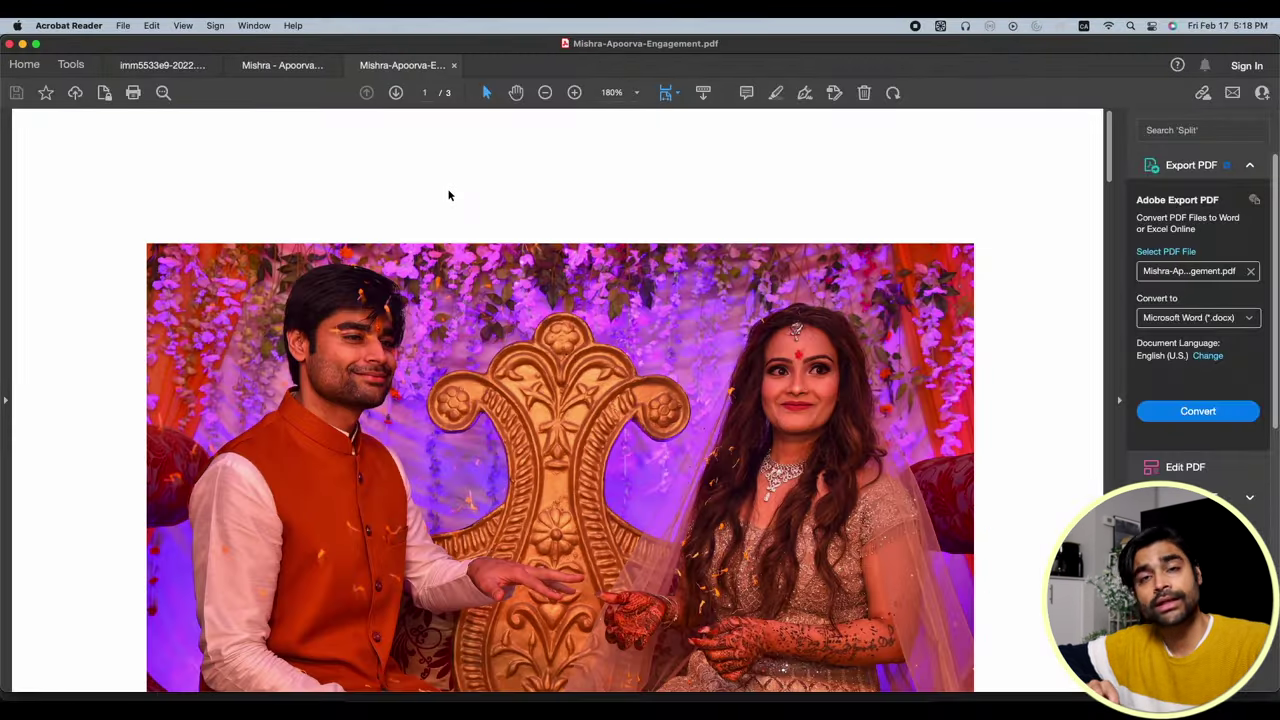
{"action": "scroll", "coordinate": [448, 195], "scroll_direction": "down", "scroll_amount": 10}
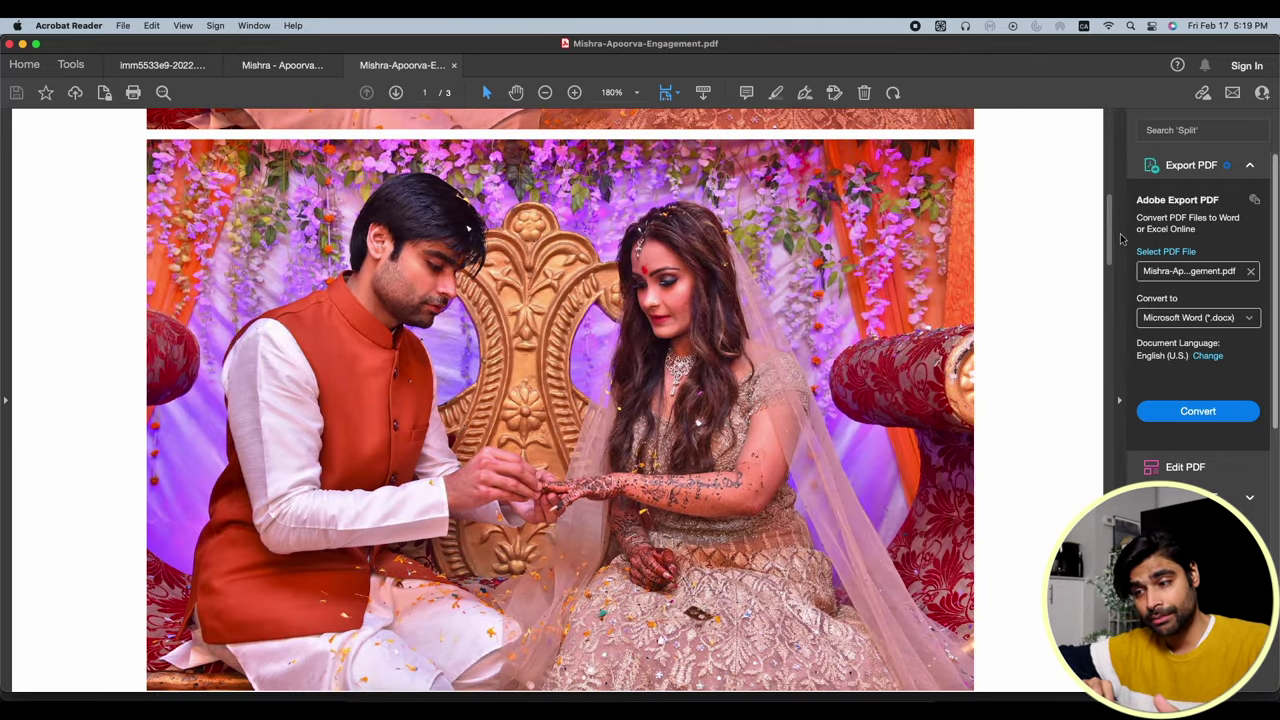
{"action": "left_click_drag", "start_coordinate": [1121, 238], "coordinate": [1133, 405]}
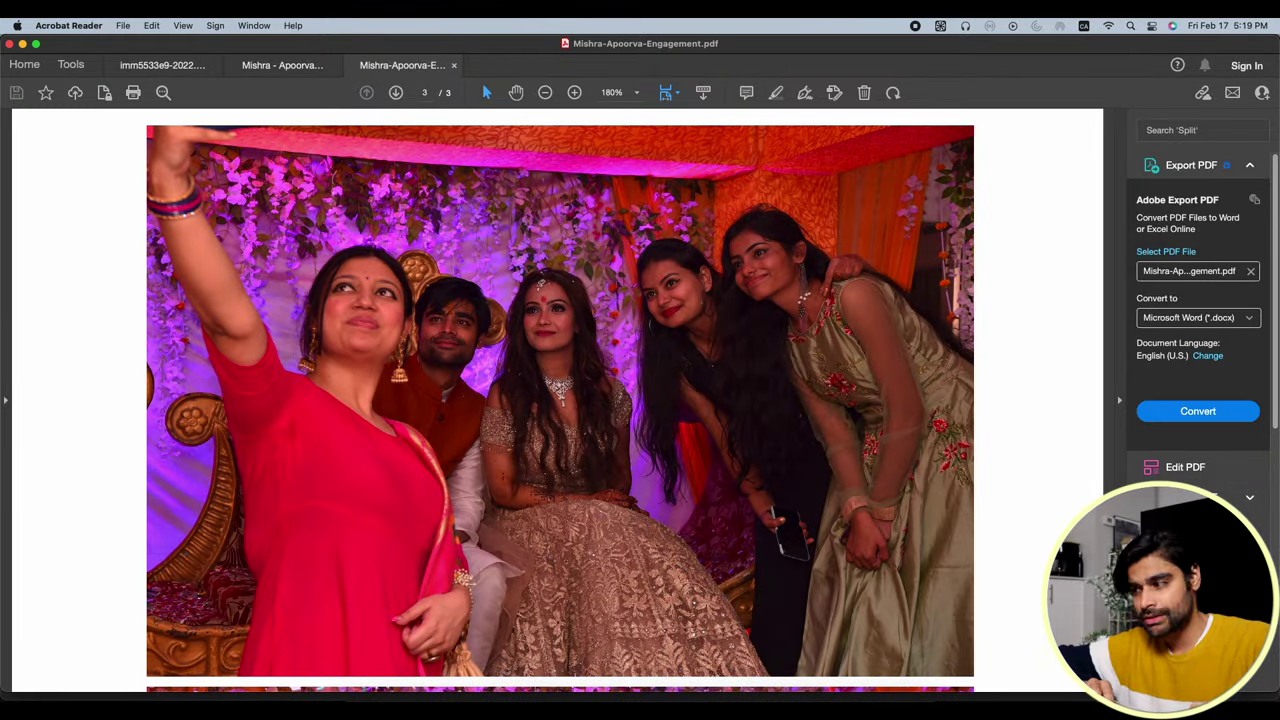
{"action": "scroll", "coordinate": [560, 400], "scroll_direction": "down", "scroll_amount": 10}
{"action": "scroll", "coordinate": [560, 400], "scroll_direction": "up", "scroll_amount": 3}
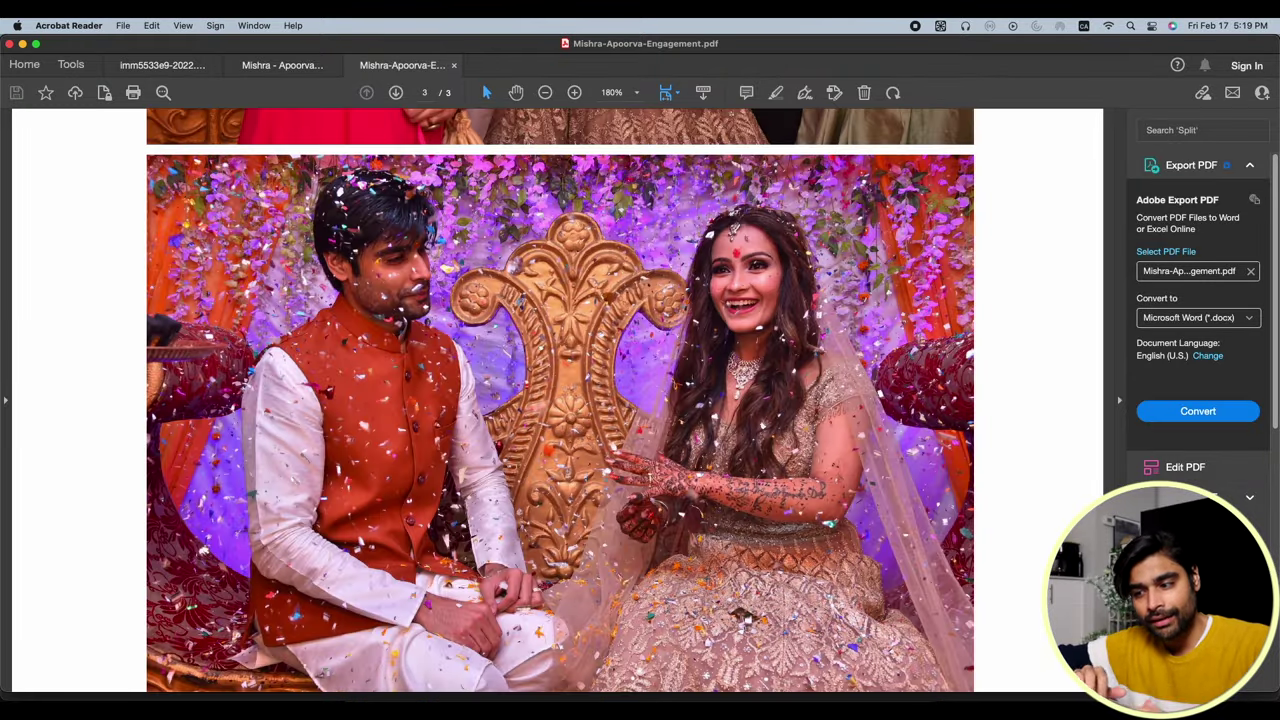
{"action": "scroll", "coordinate": [560, 400], "scroll_direction": "up", "scroll_amount": 15}
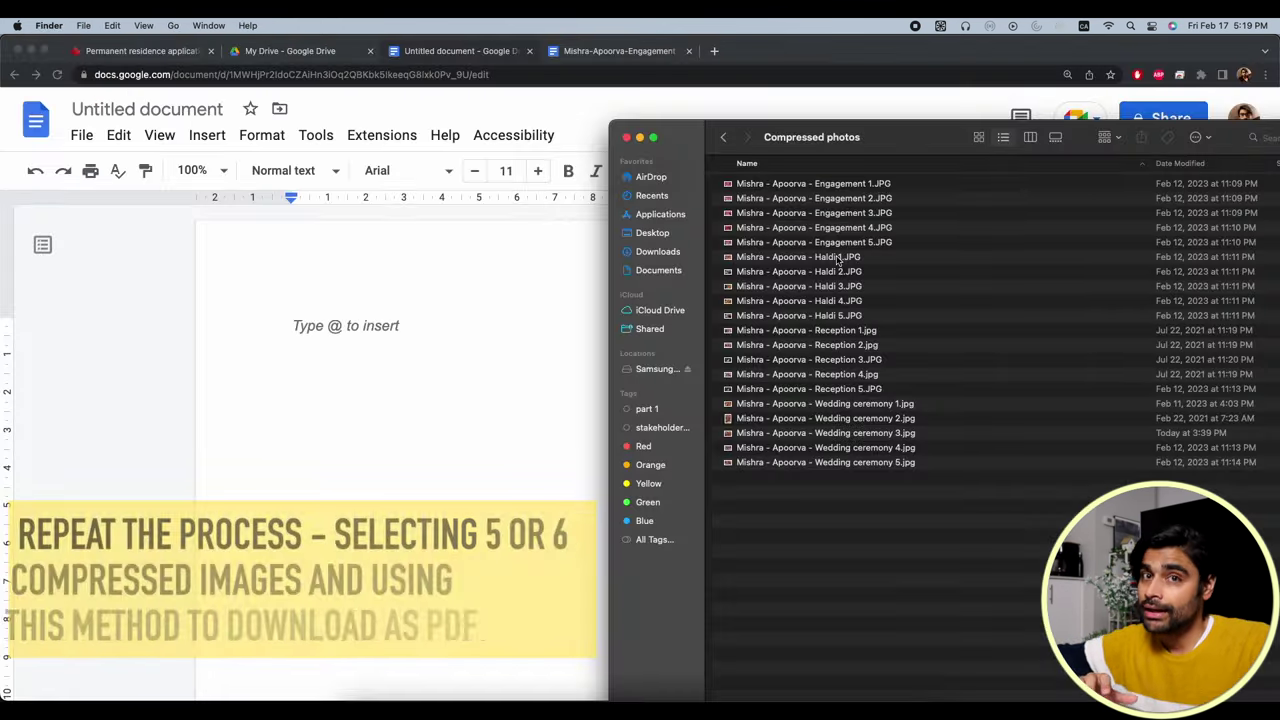
- Insert the five Haldi photos into the new document
{"action": "left_click", "coordinate": [838, 260]}
{"action": "key", "text": "shift+Down"}
{"action": "key", "text": "shift+Down"}
{"action": "key", "text": "shift+Down"}
{"action": "key", "text": "shift+Down"}
{"action": "left_click_drag", "start_coordinate": [838, 260], "coordinate": [394, 386]}
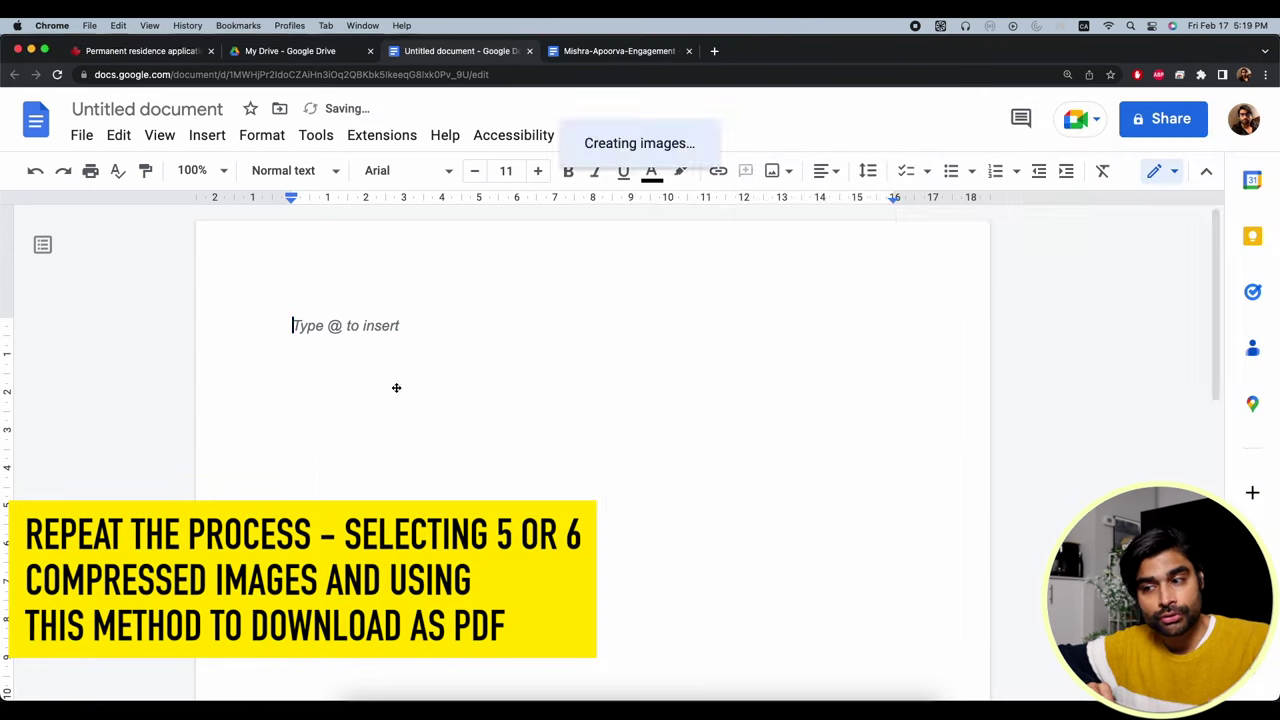
- Title it with the applicant's names plus 'Haldi', download as PDF, then insert the wedding ceremony photos
{"action": "left_click", "coordinate": [147, 108]}
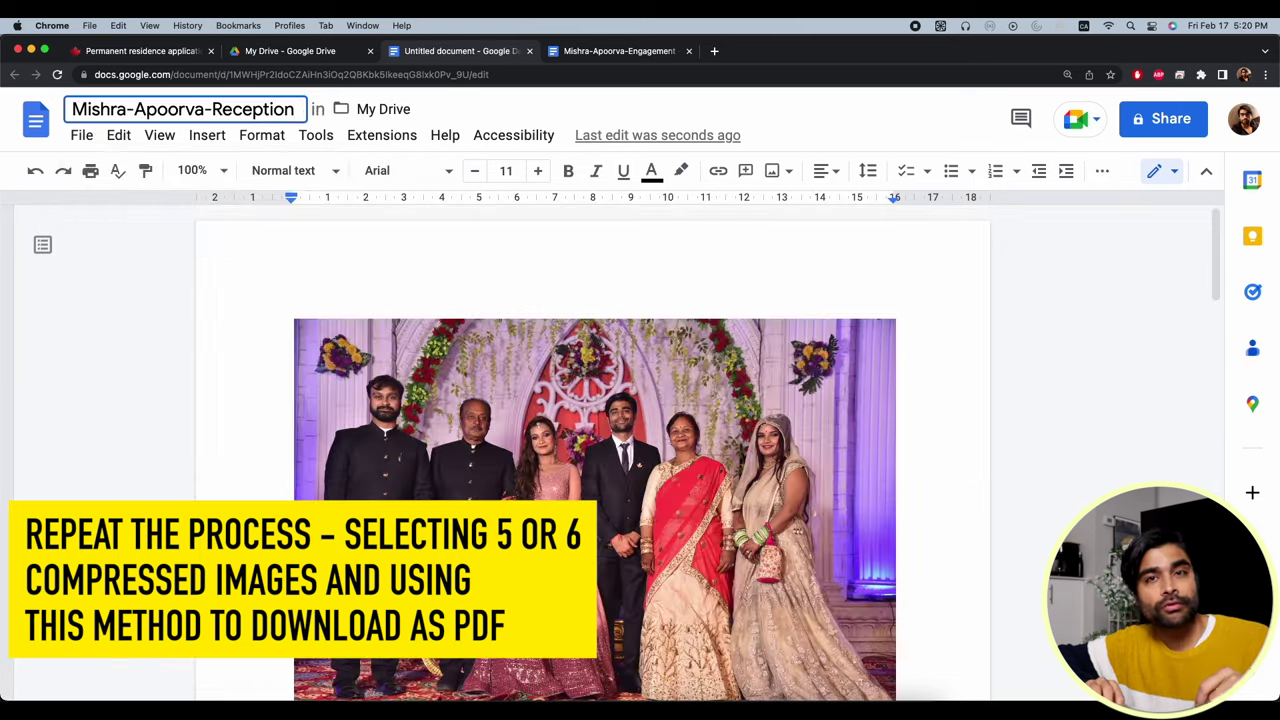
{"action": "left_click", "coordinate": [81, 135]}
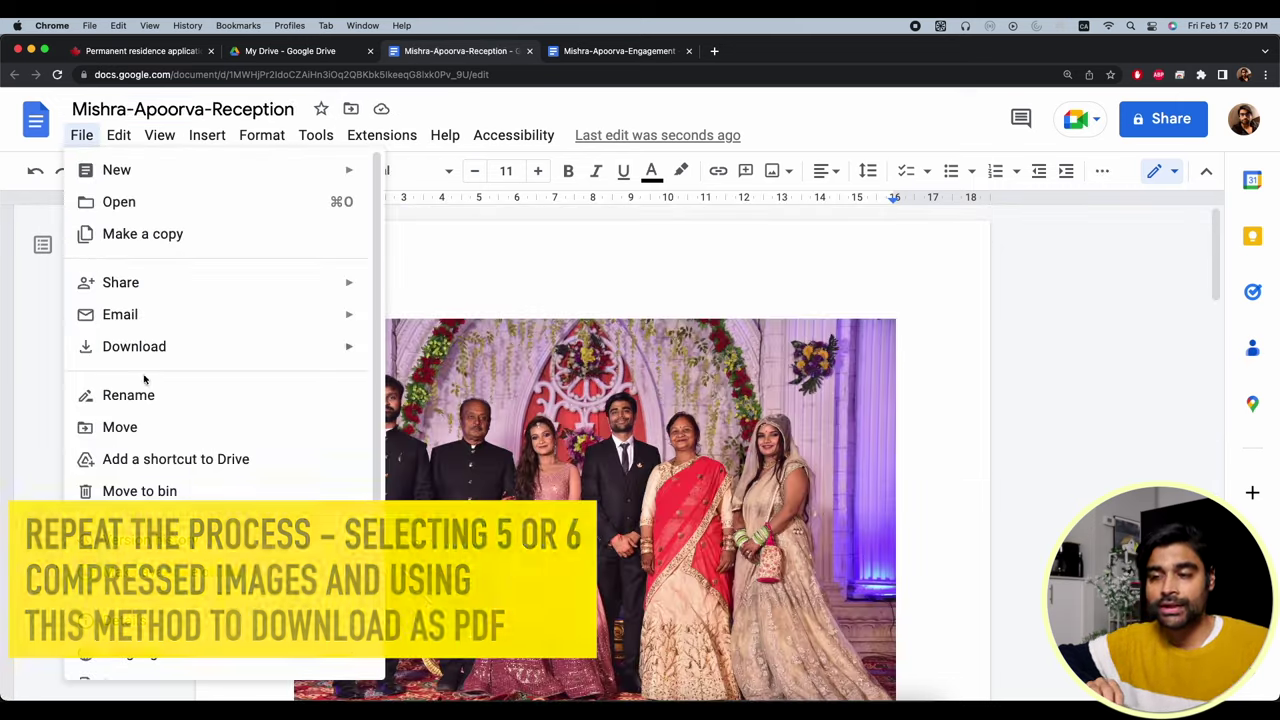
{"action": "mouse_move", "coordinate": [140, 345]}
{"action": "left_click", "coordinate": [440, 449]}
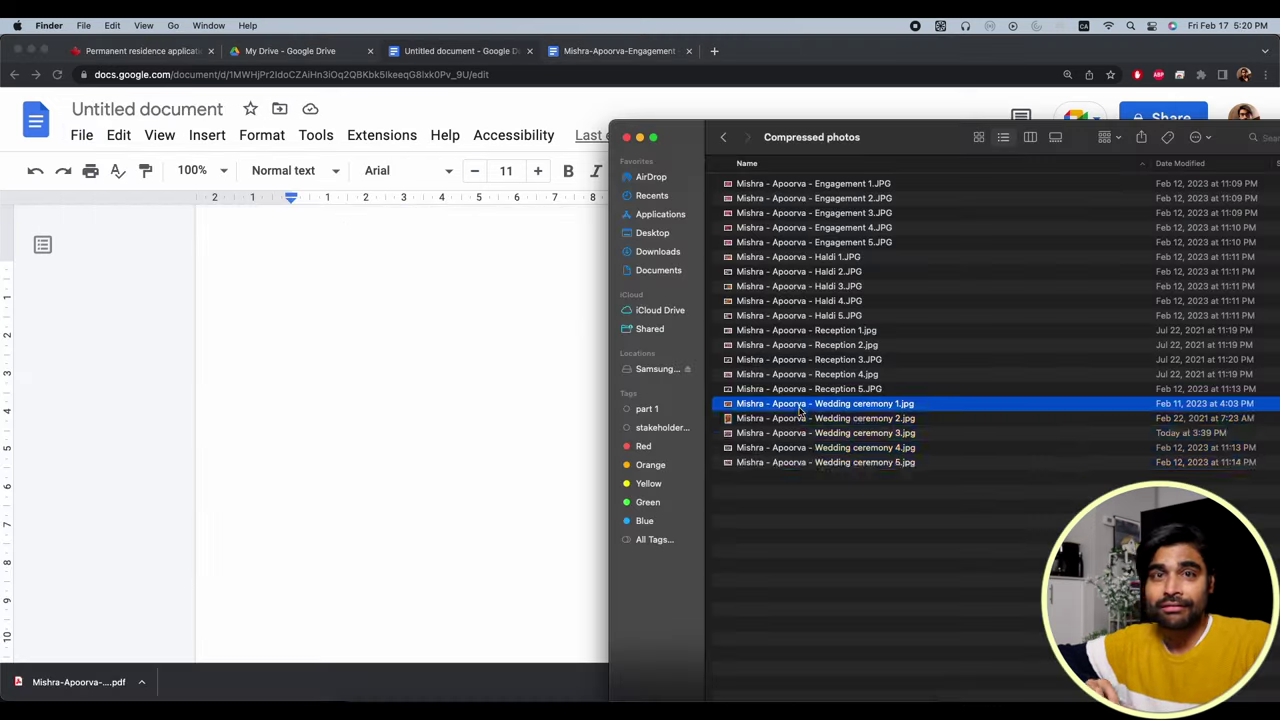
{"action": "left_click", "coordinate": [825, 462], "text": "shift"}
{"action": "left_click_drag", "start_coordinate": [825, 462], "coordinate": [429, 400]}
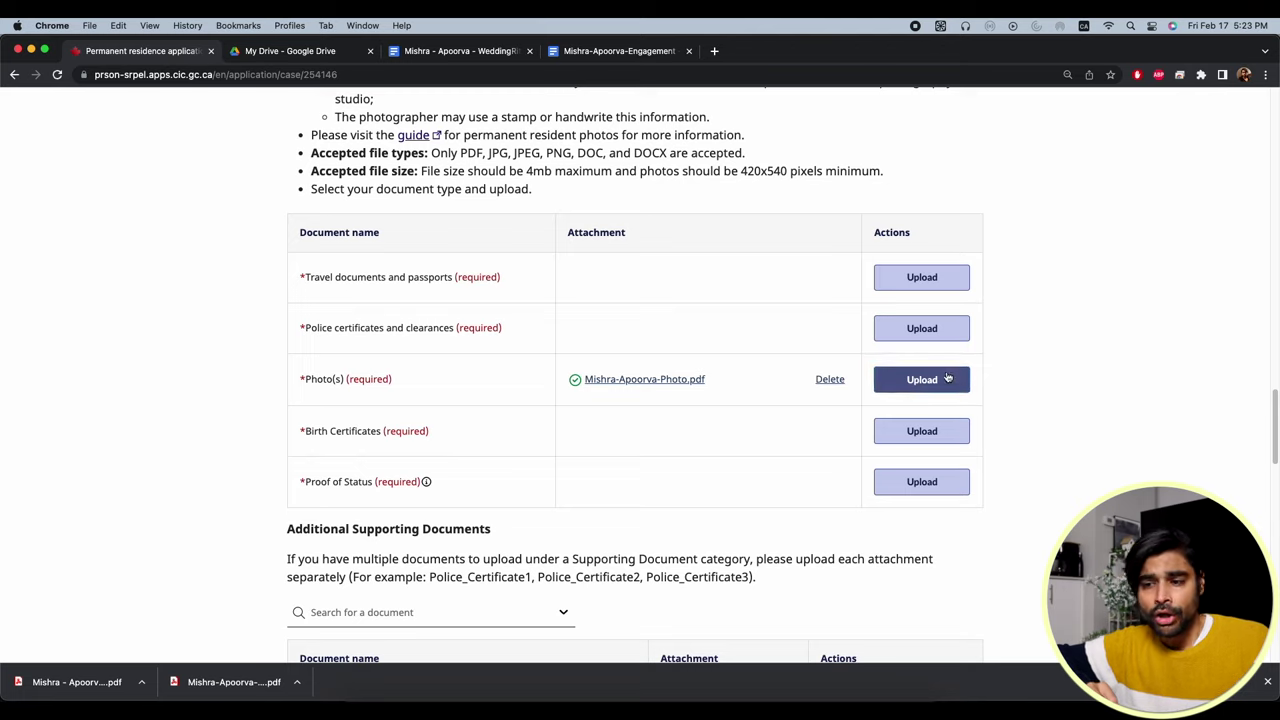
- Upload the Engagement, Haldi and WeddingRitual PDFs under Photo(s) and dismiss the success banner
{"action": "left_click", "coordinate": [946, 379]}
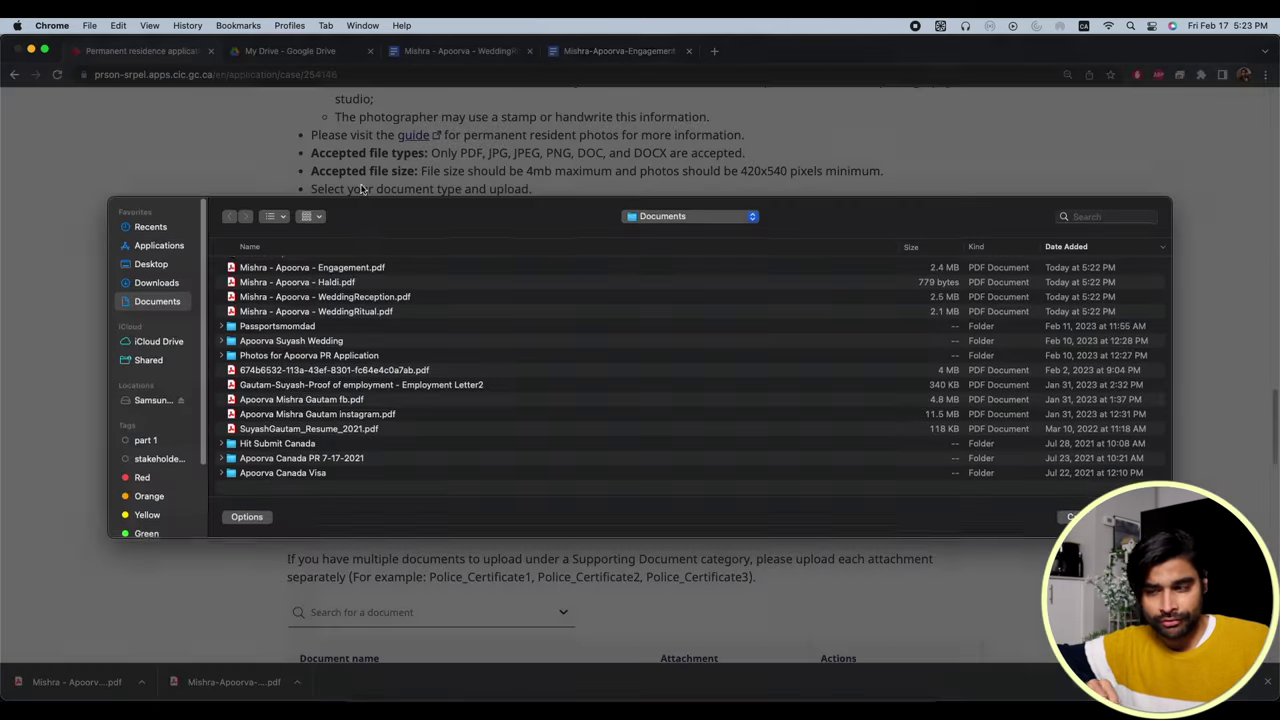
{"action": "left_click", "coordinate": [320, 268]}
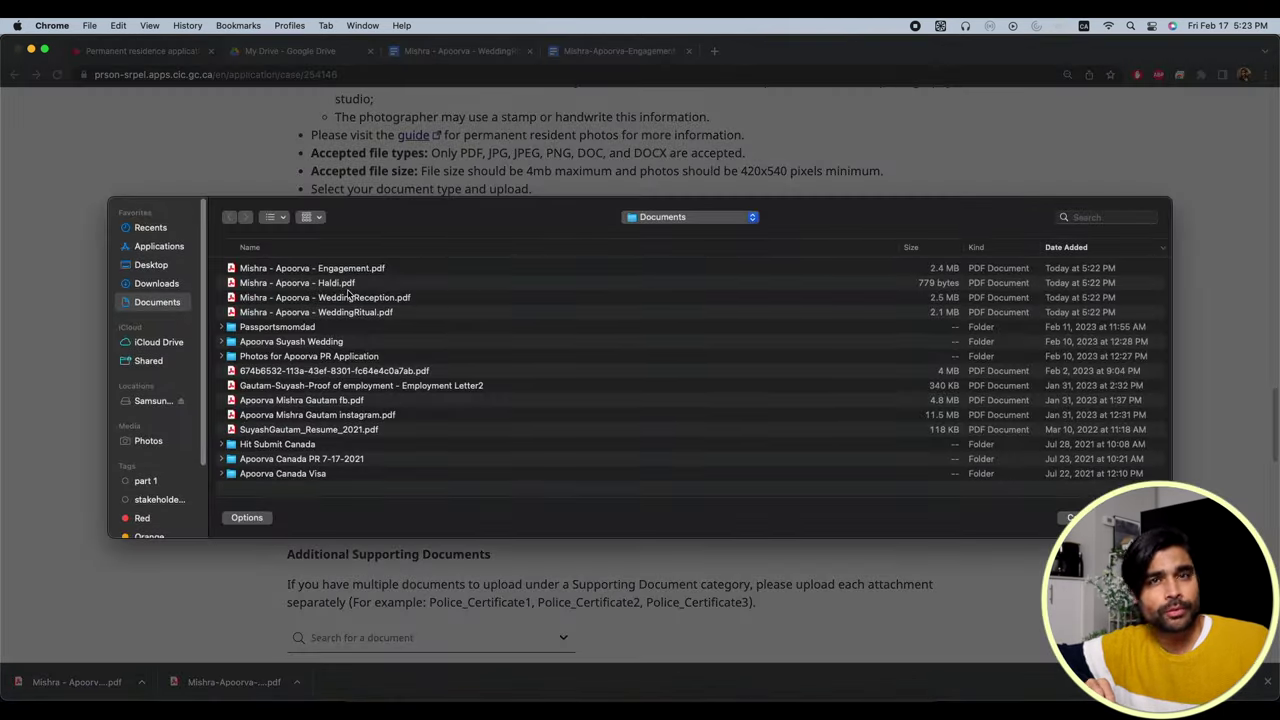
{"action": "left_click", "coordinate": [348, 286]}
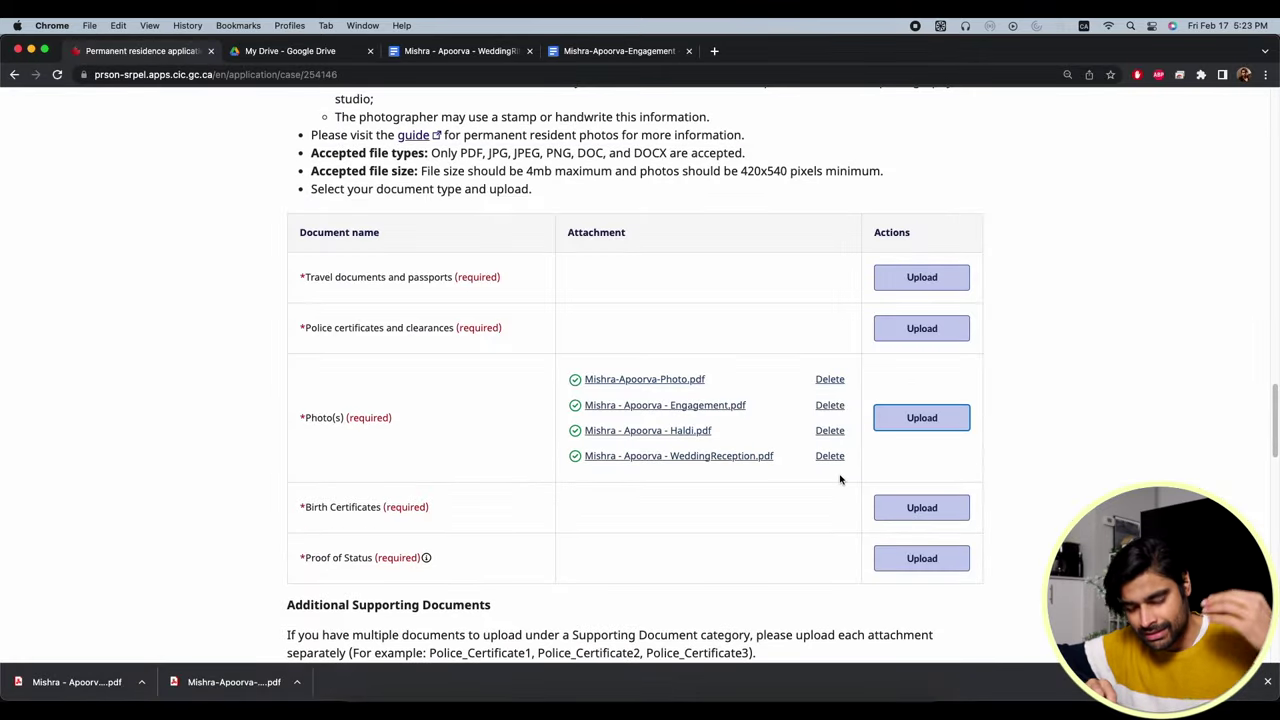
{"action": "left_click", "coordinate": [900, 420]}
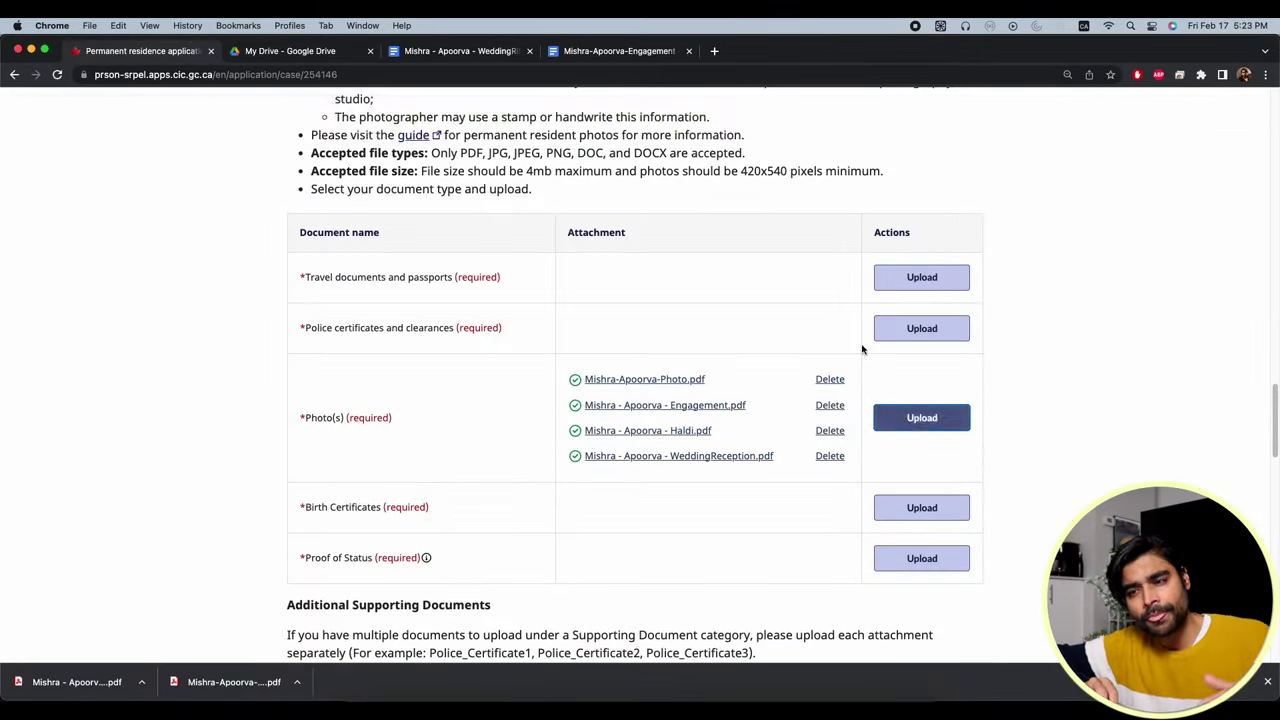
{"action": "left_click", "coordinate": [328, 313]}
{"action": "left_click", "coordinate": [1128, 517]}
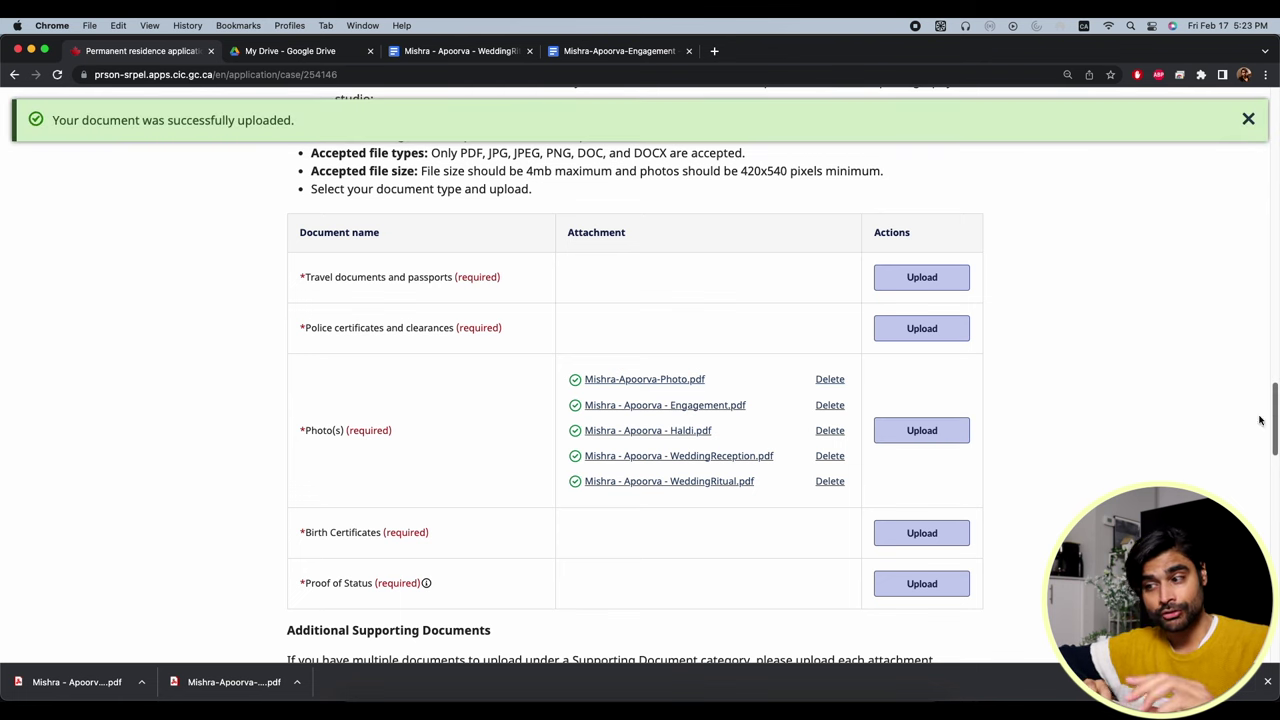
{"action": "left_click", "coordinate": [1249, 118]}
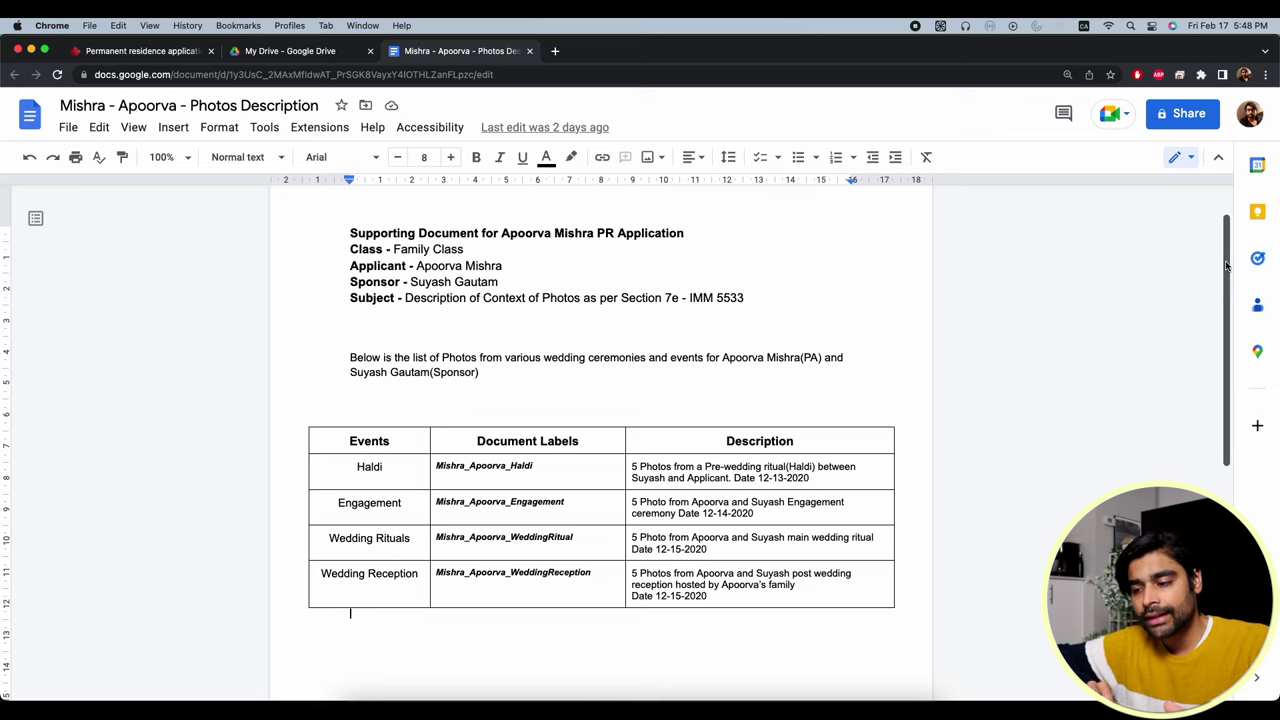
- Highlight the Events, Document Labels and Description headings and the Haldi and Engagement rows
{"action": "scroll", "coordinate": [1227, 265], "scroll_direction": "down", "scroll_amount": 1}
{"action": "double_click", "coordinate": [368, 408]}
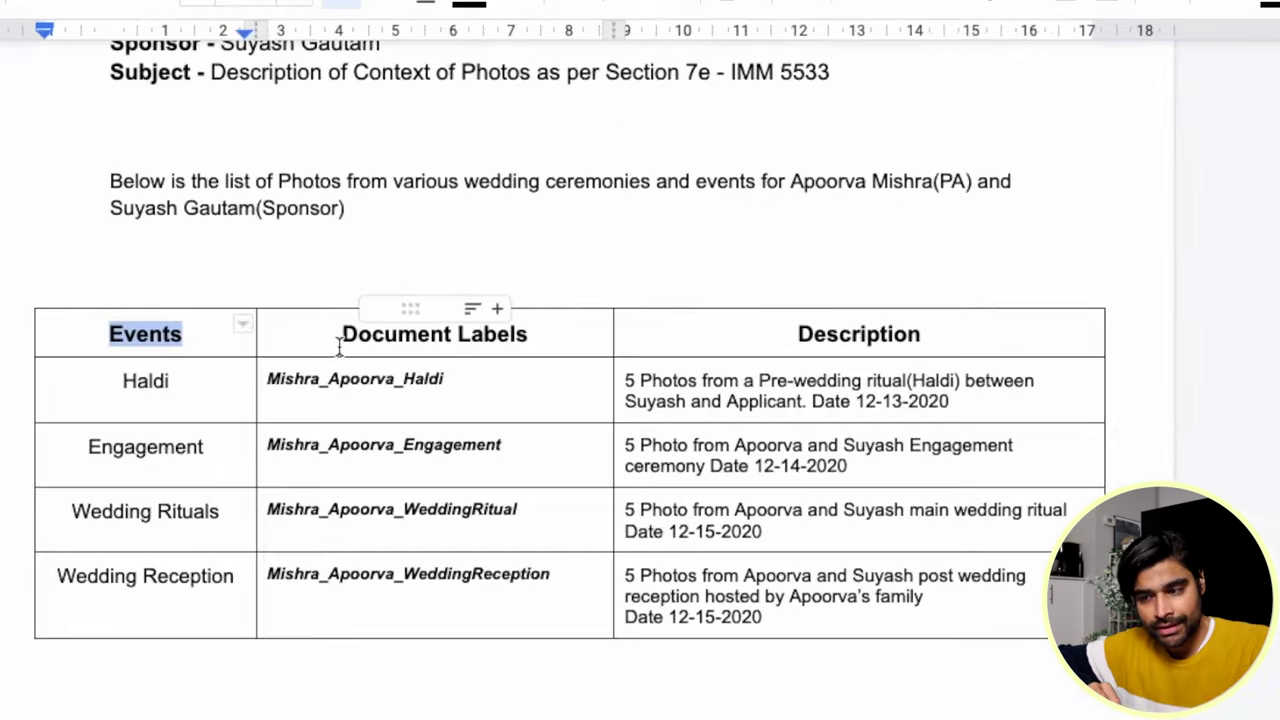
{"action": "left_click_drag", "start_coordinate": [340, 334], "coordinate": [538, 341]}
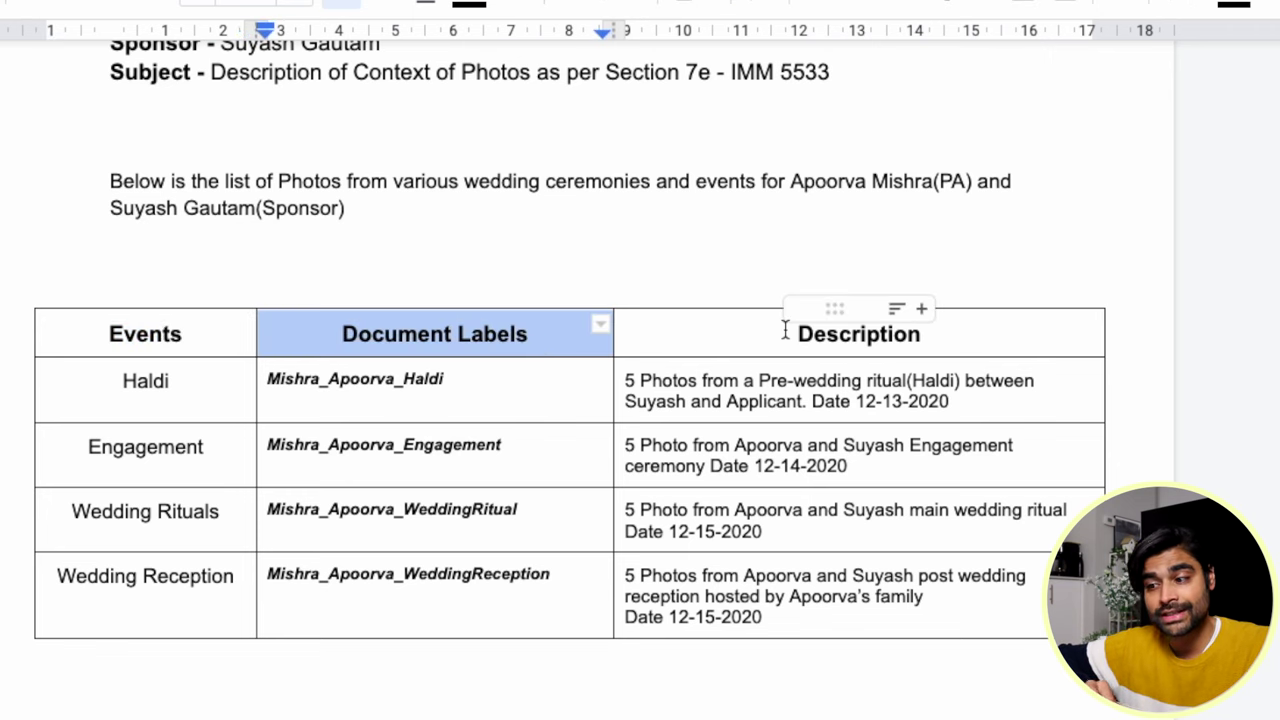
{"action": "left_click_drag", "start_coordinate": [785, 333], "coordinate": [937, 337]}
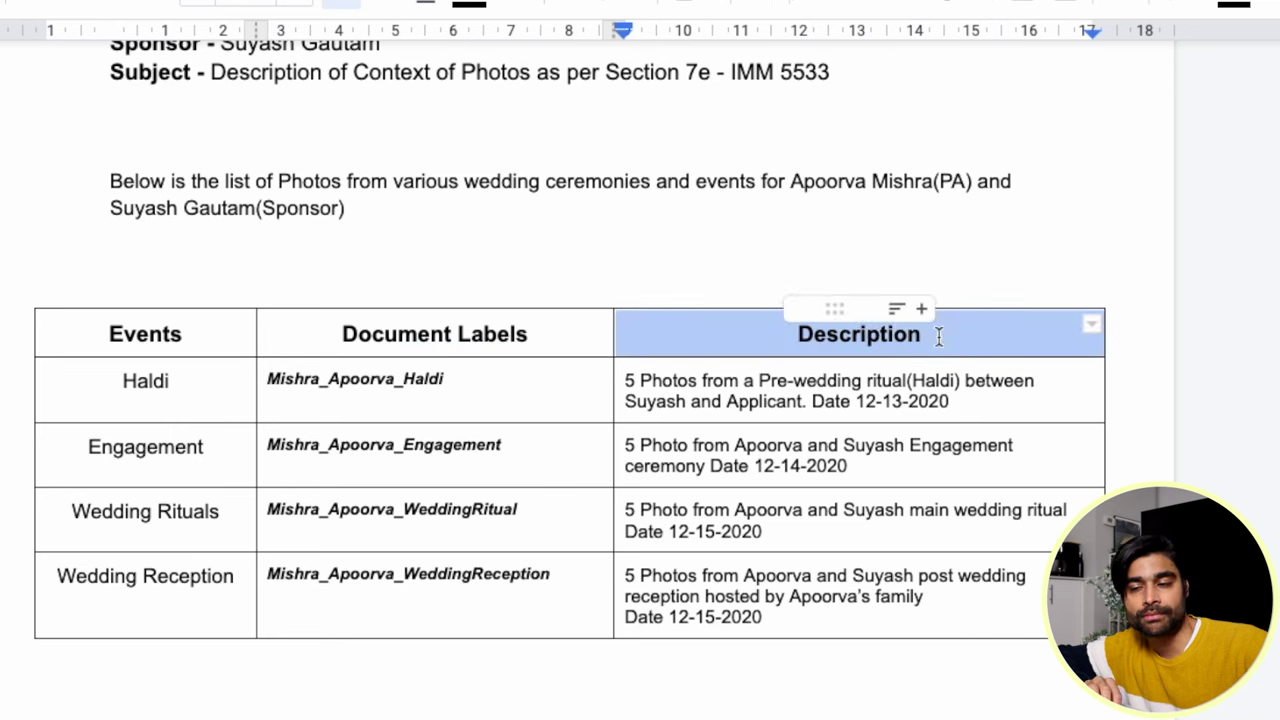
{"action": "left_click_drag", "start_coordinate": [120, 387], "coordinate": [177, 376]}
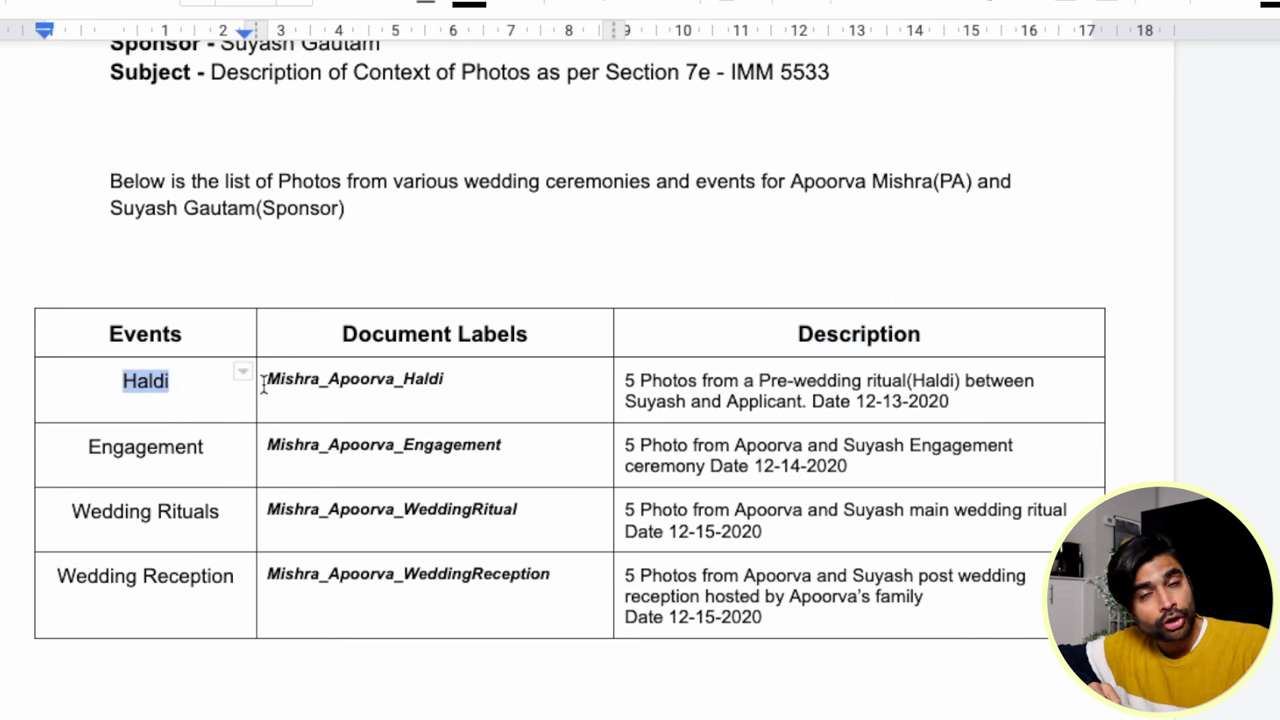
{"action": "left_click_drag", "start_coordinate": [268, 378], "coordinate": [449, 370]}
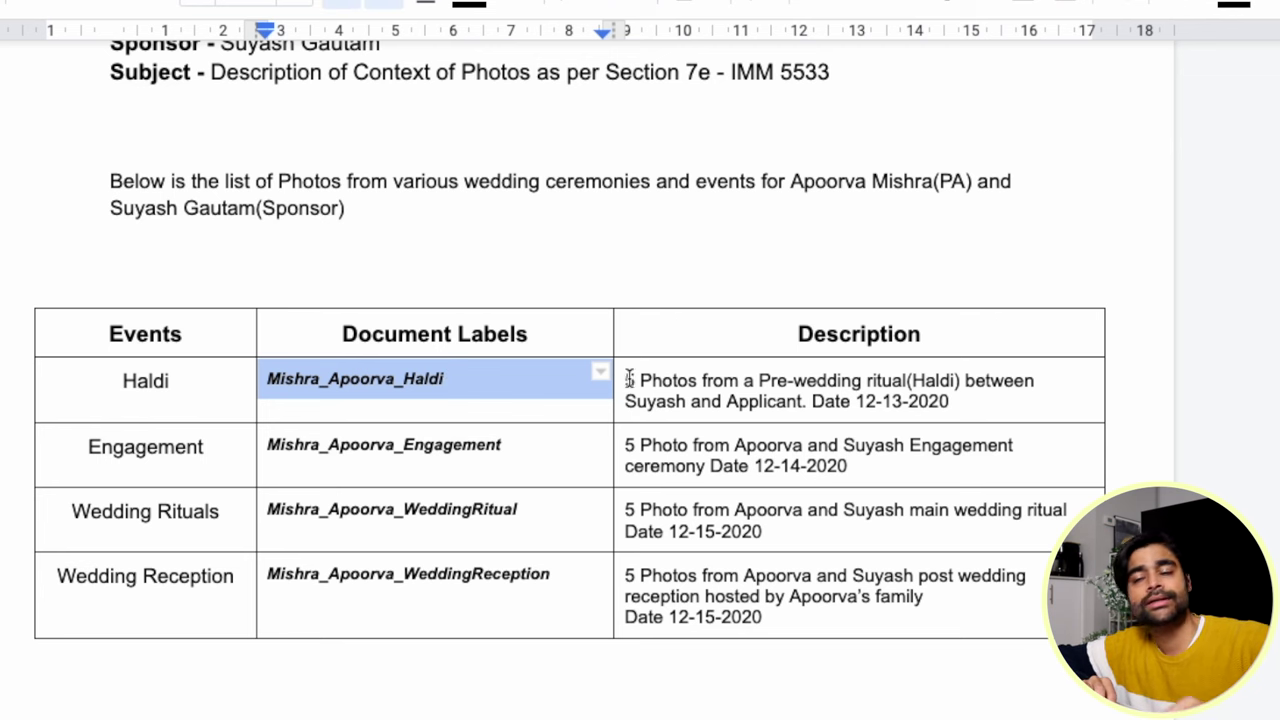
{"action": "left_click_drag", "start_coordinate": [628, 378], "coordinate": [974, 406]}
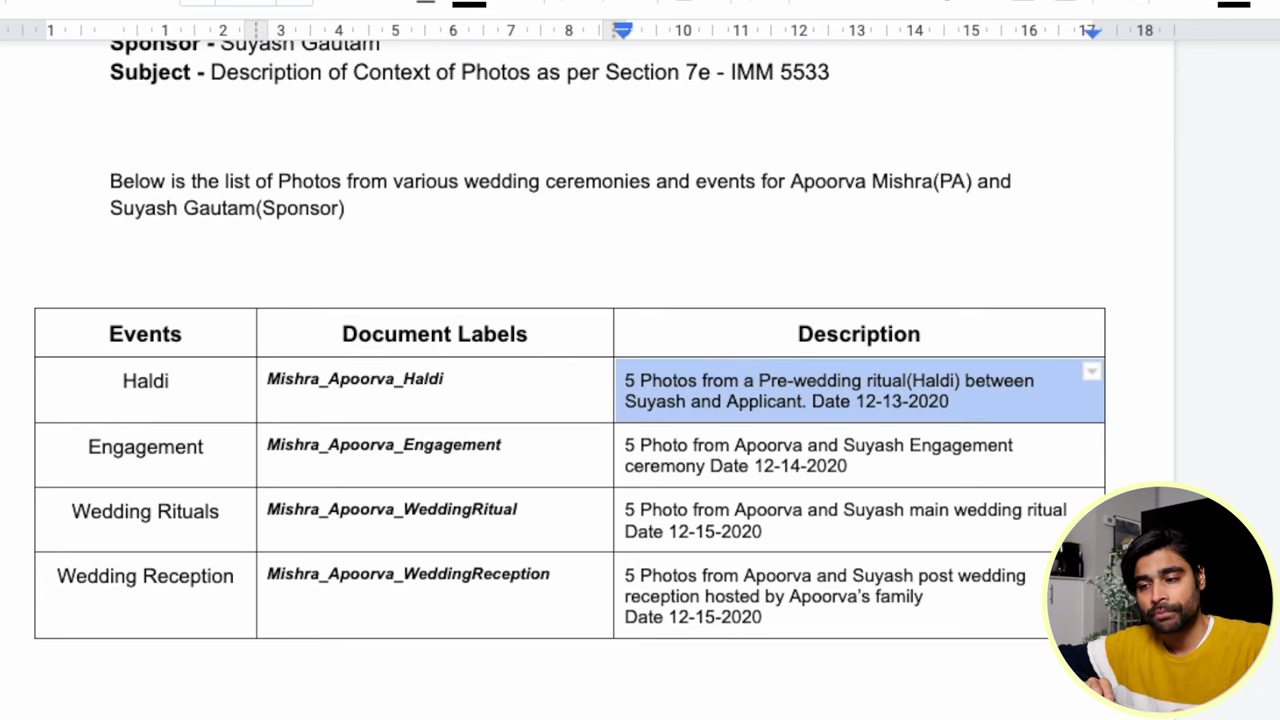
{"action": "left_click_drag", "start_coordinate": [263, 446], "coordinate": [790, 463]}
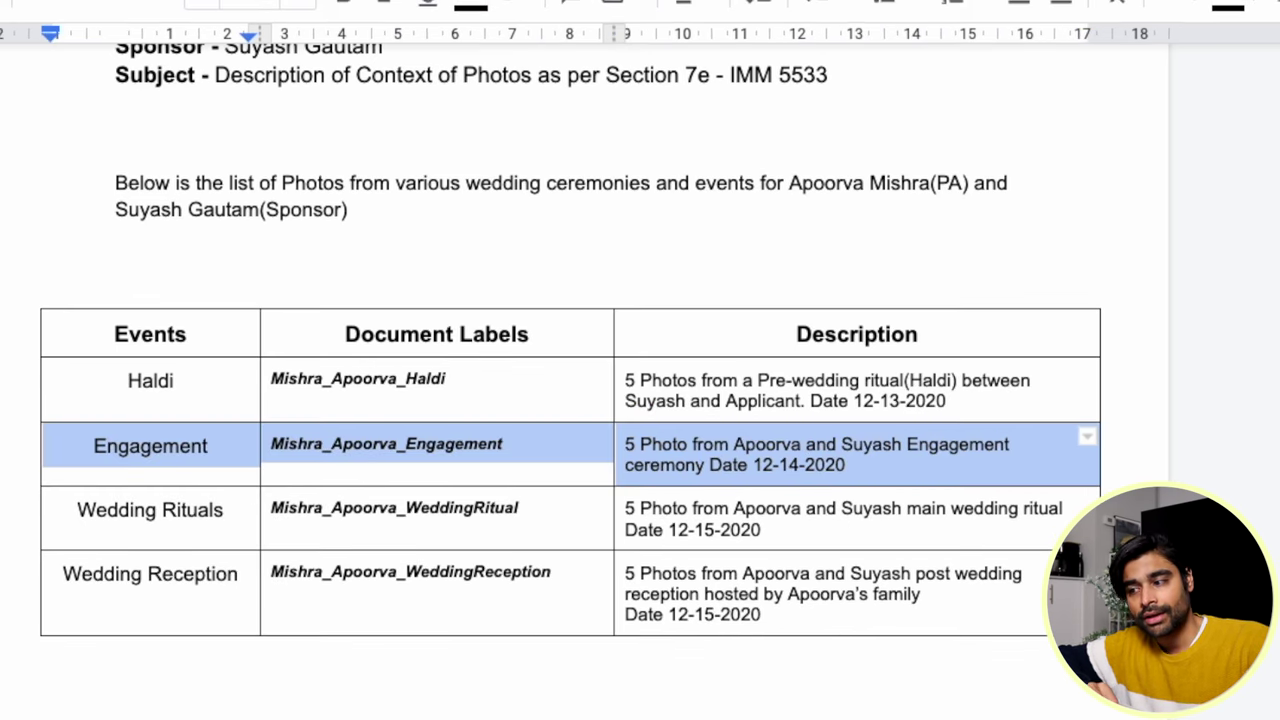
{"action": "left_click", "coordinate": [1025, 476]}
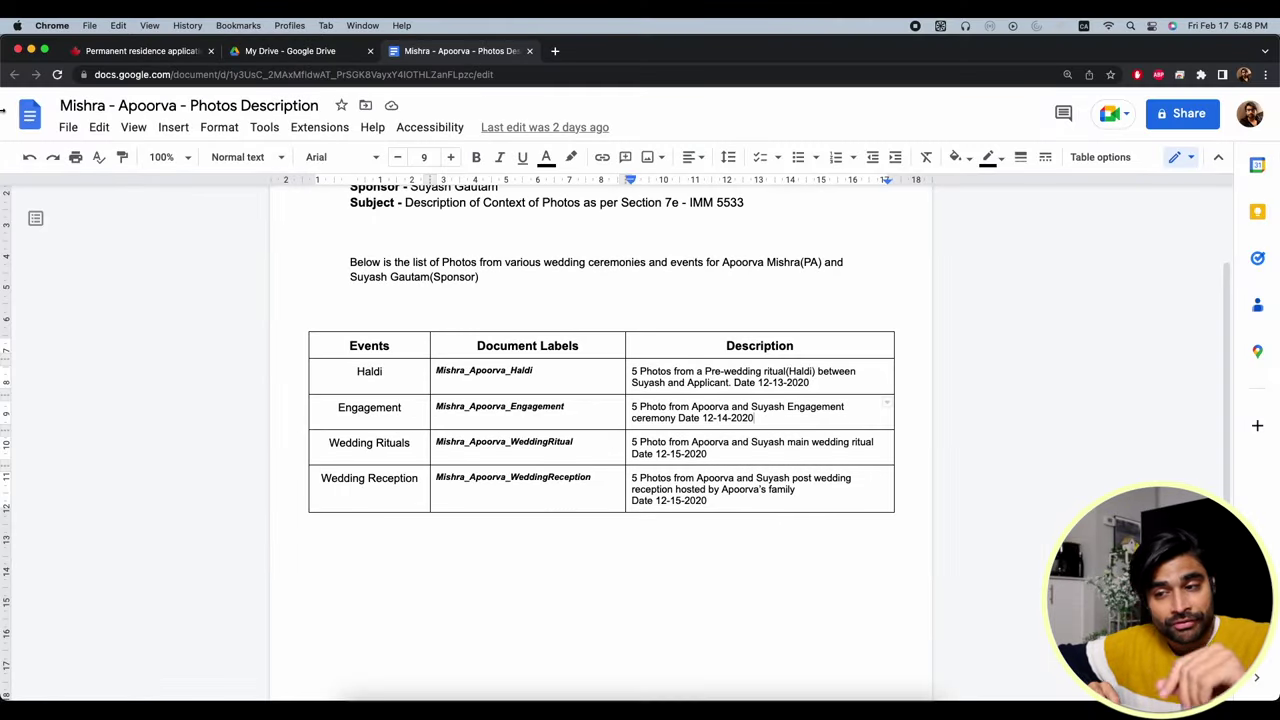
- Download the Photos Description document as a PDF and return to the portal tab
{"action": "left_click", "coordinate": [67, 128]}
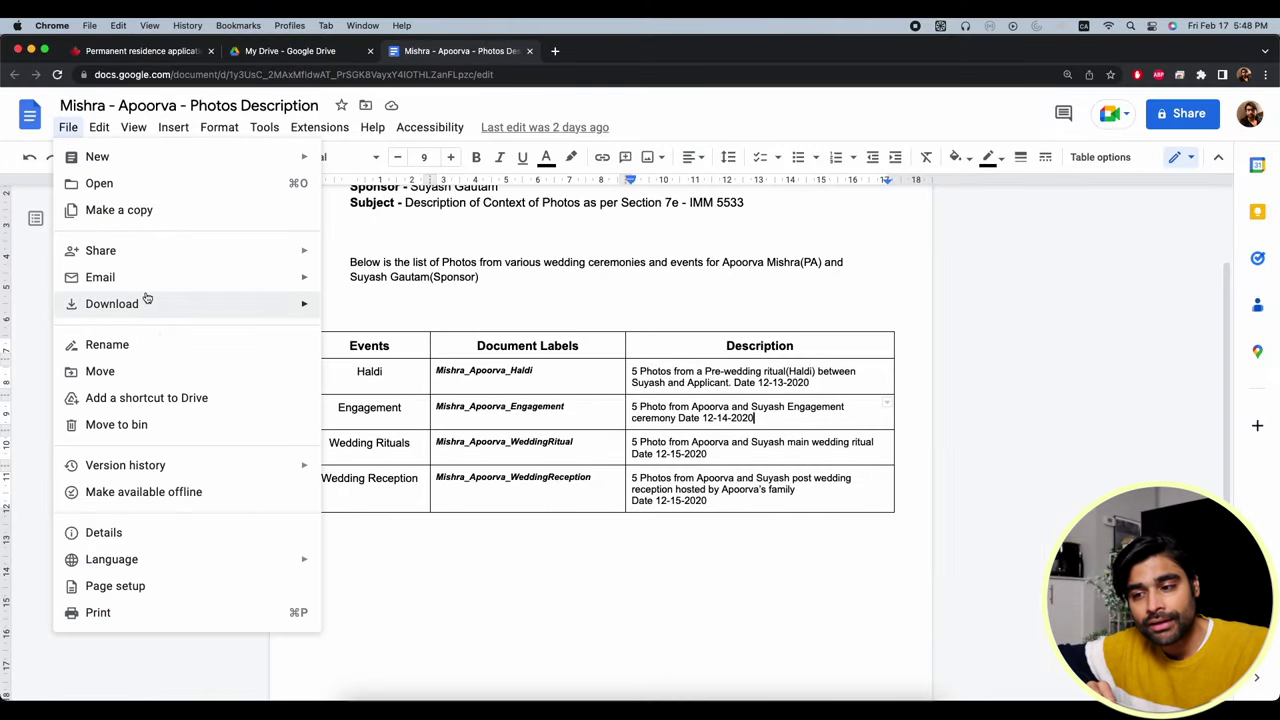
{"action": "mouse_move", "coordinate": [148, 296]}
{"action": "left_click", "coordinate": [363, 386]}
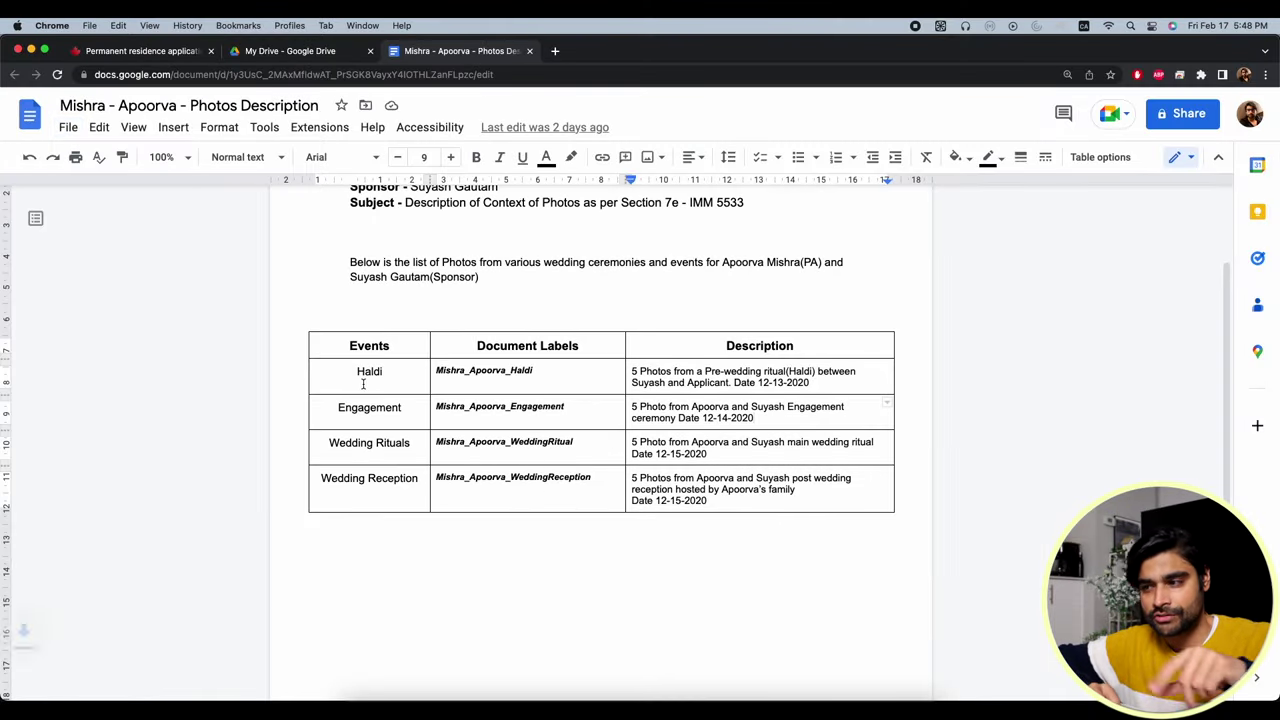
{"action": "left_click", "coordinate": [140, 50]}
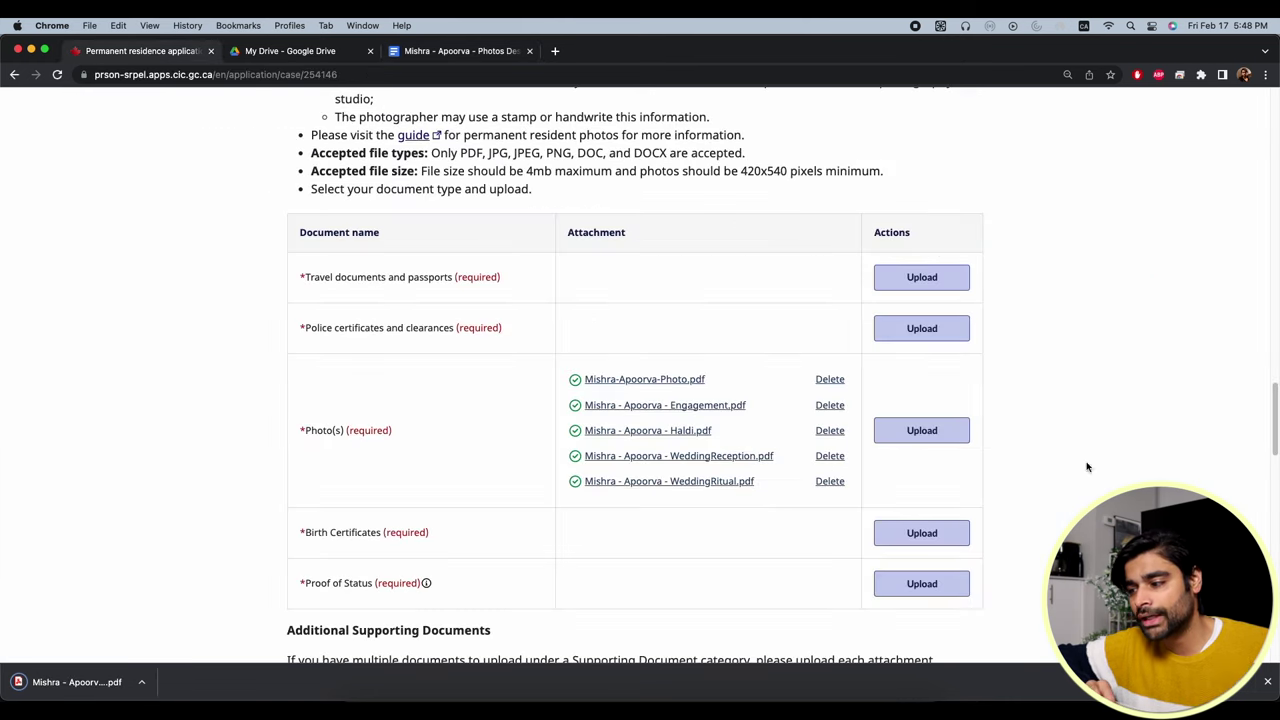
- Cancel attaching the description PDF, then select all twenty compressed wedding photos
{"action": "left_click", "coordinate": [922, 432]}
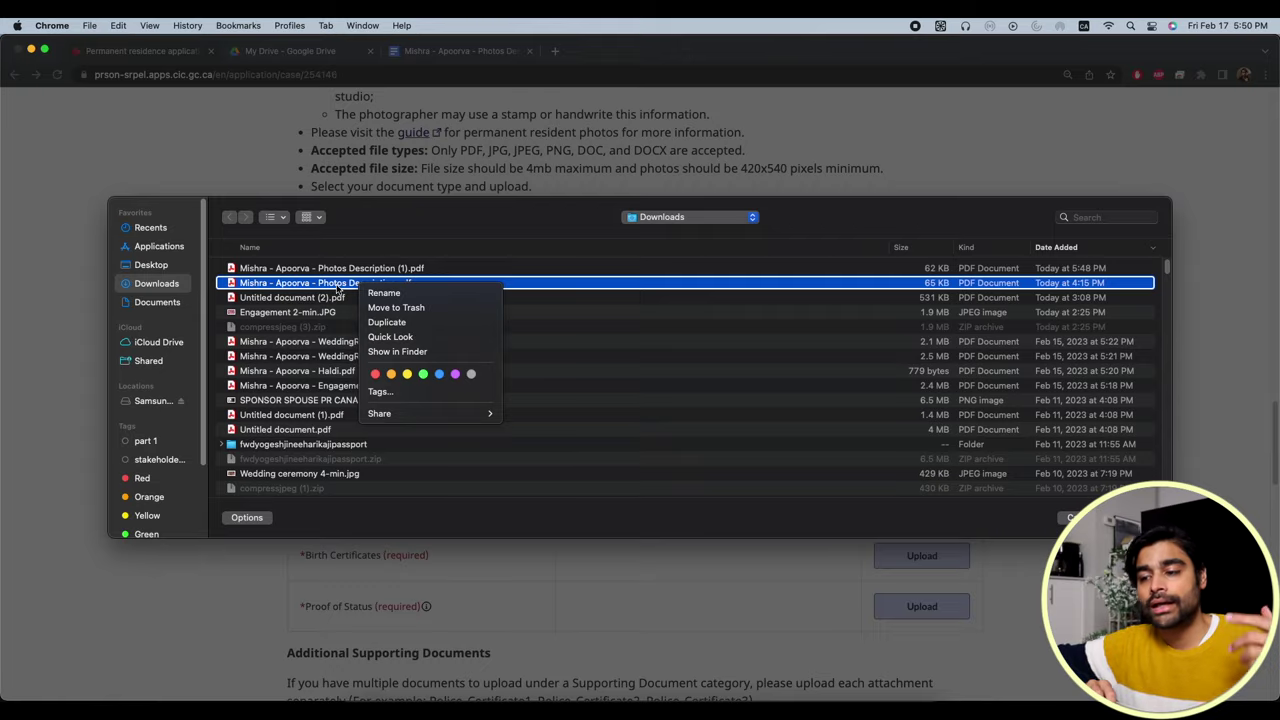
{"action": "key", "text": "Escape"}
{"action": "key", "text": "Escape"}
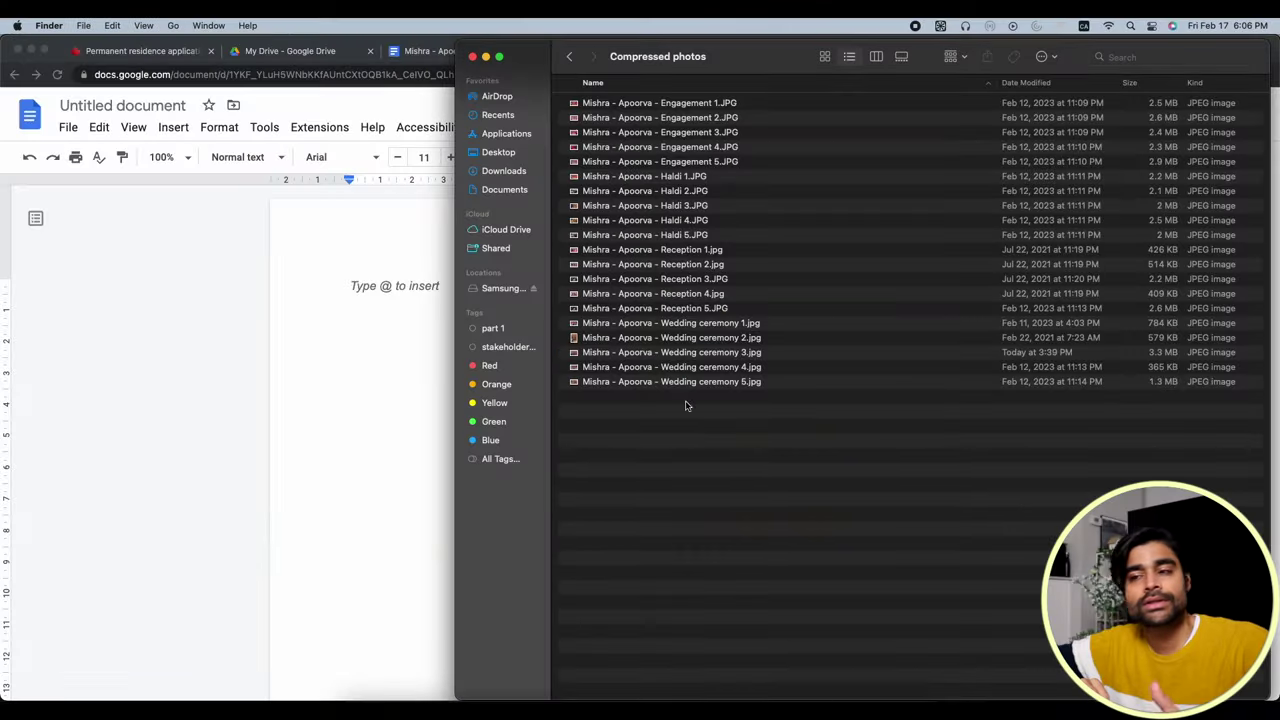
{"action": "left_click_drag", "start_coordinate": [686, 403], "coordinate": [354, 351]}
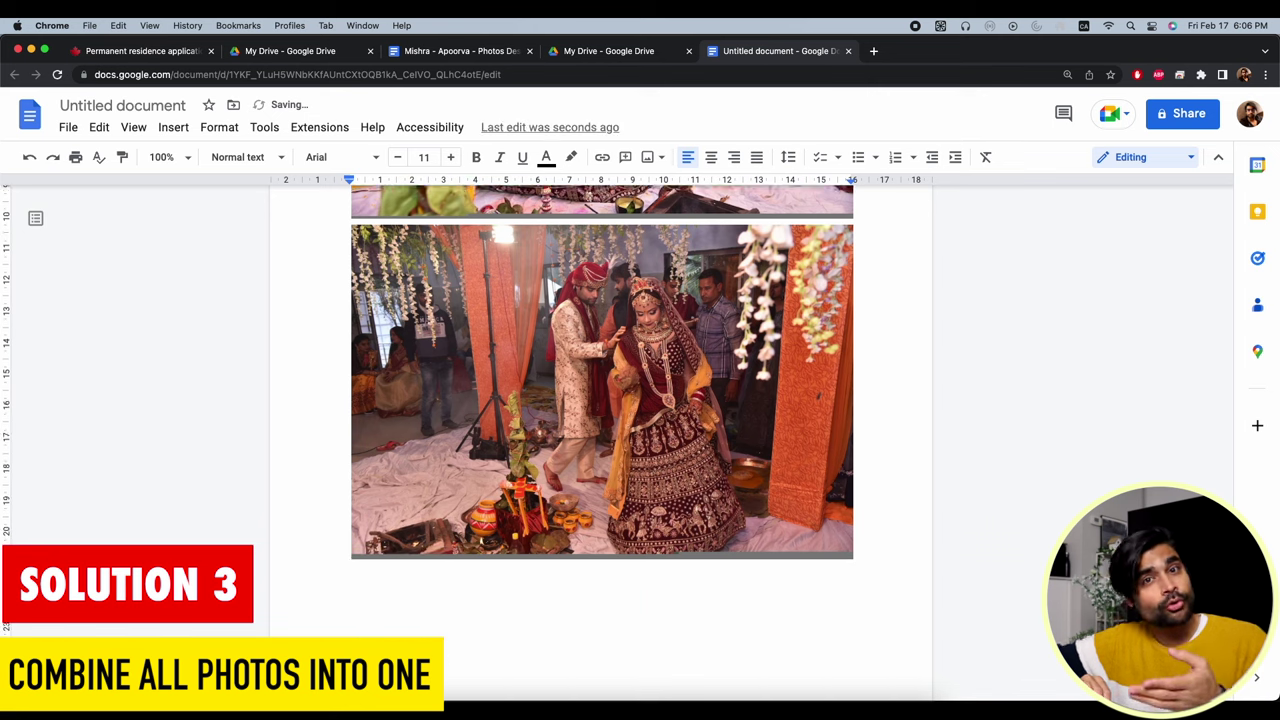
- Download the renamed combined wedding-photos Doc as a PDF document
{"action": "scroll", "coordinate": [1256, 425], "scroll_direction": "up", "scroll_amount": 5}
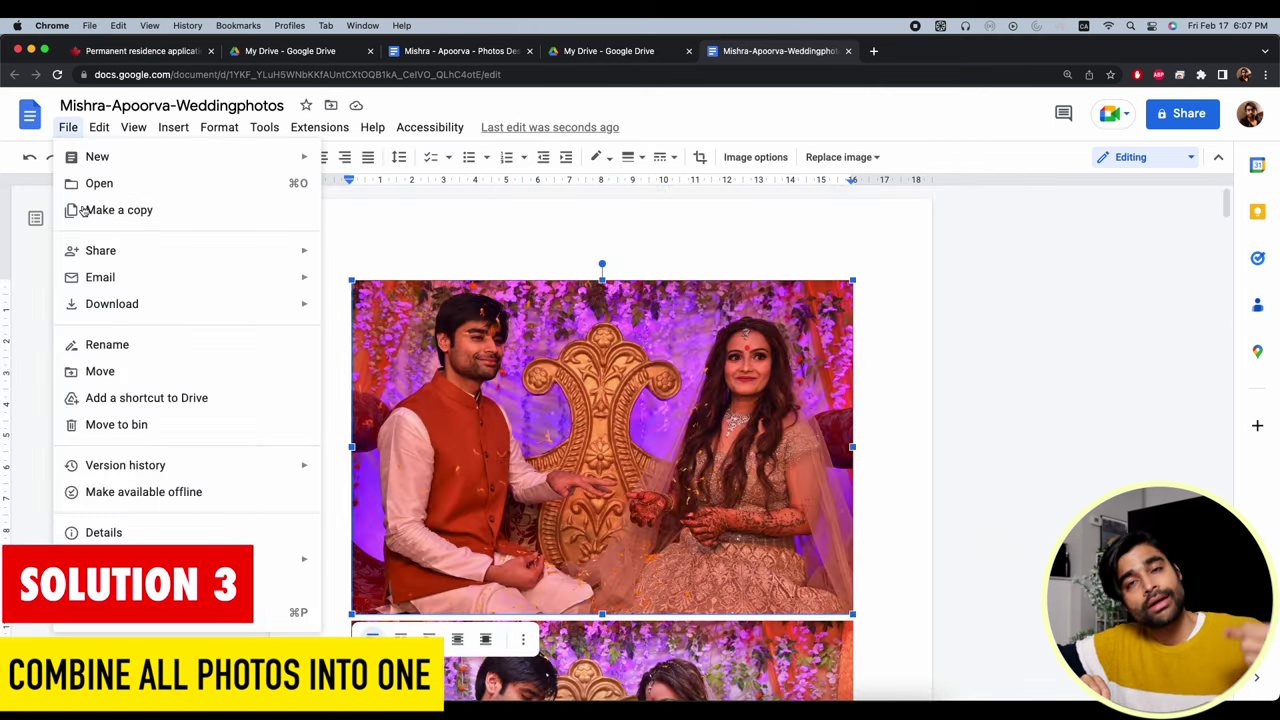
{"action": "mouse_move", "coordinate": [110, 308]}
{"action": "left_click", "coordinate": [439, 394]}
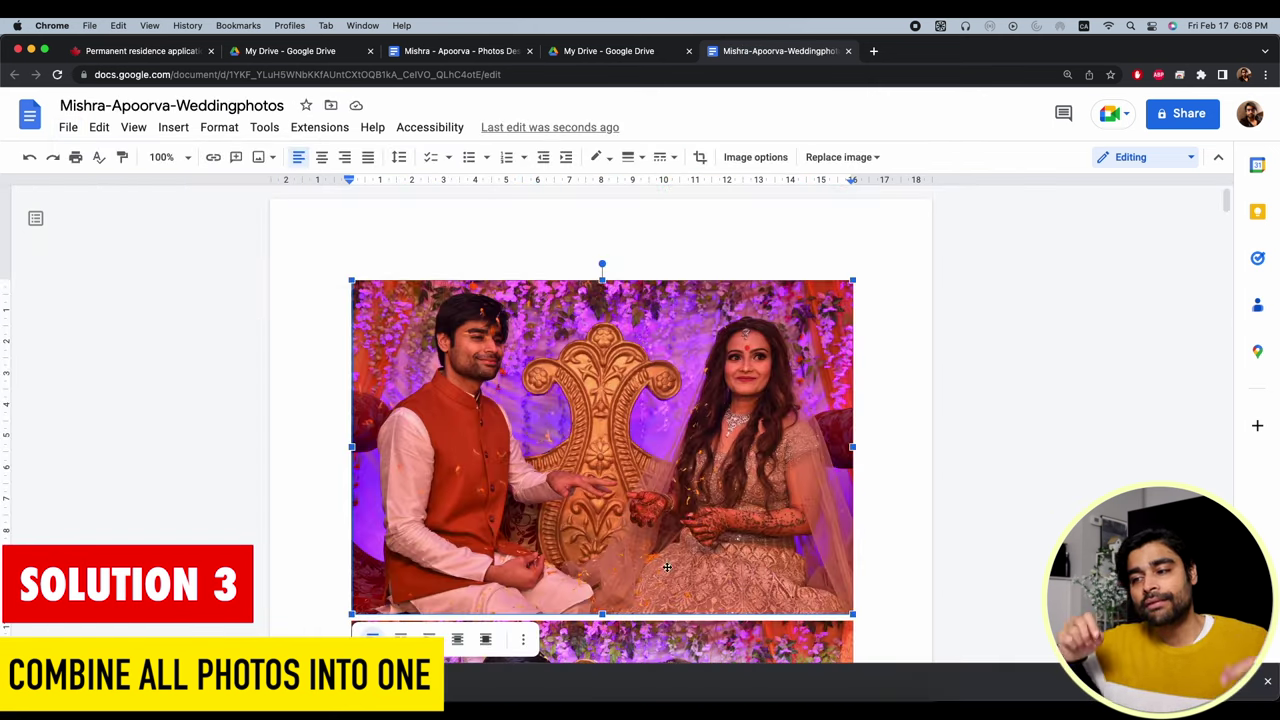